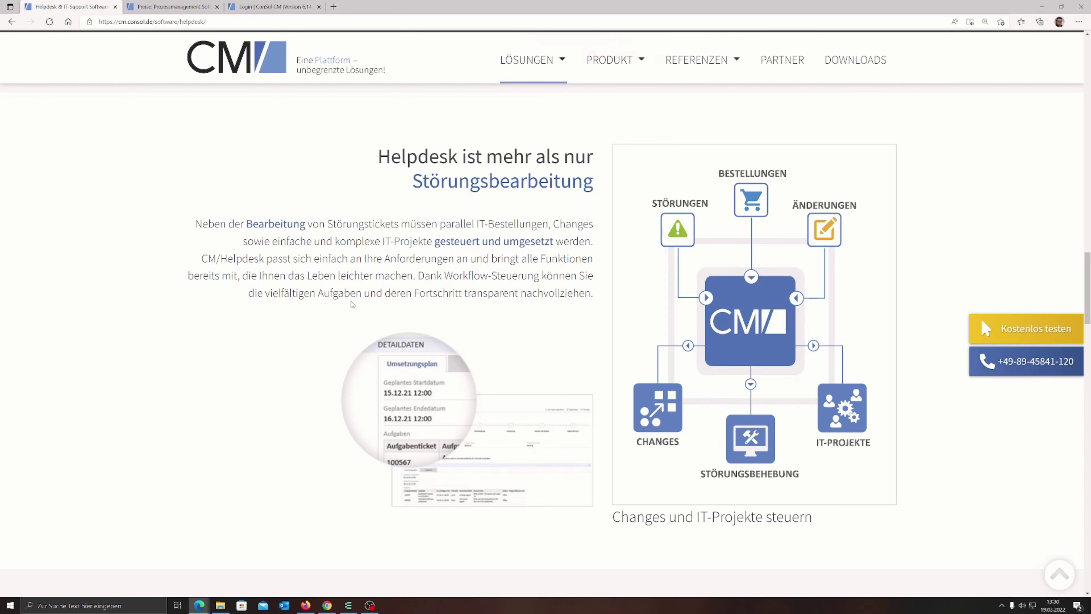
# Step: Review the Helpdesk page's sections on controlling changes and IT projects, dashboards and reports, and customer references
pyautogui.scroll(-2, 529, 339)
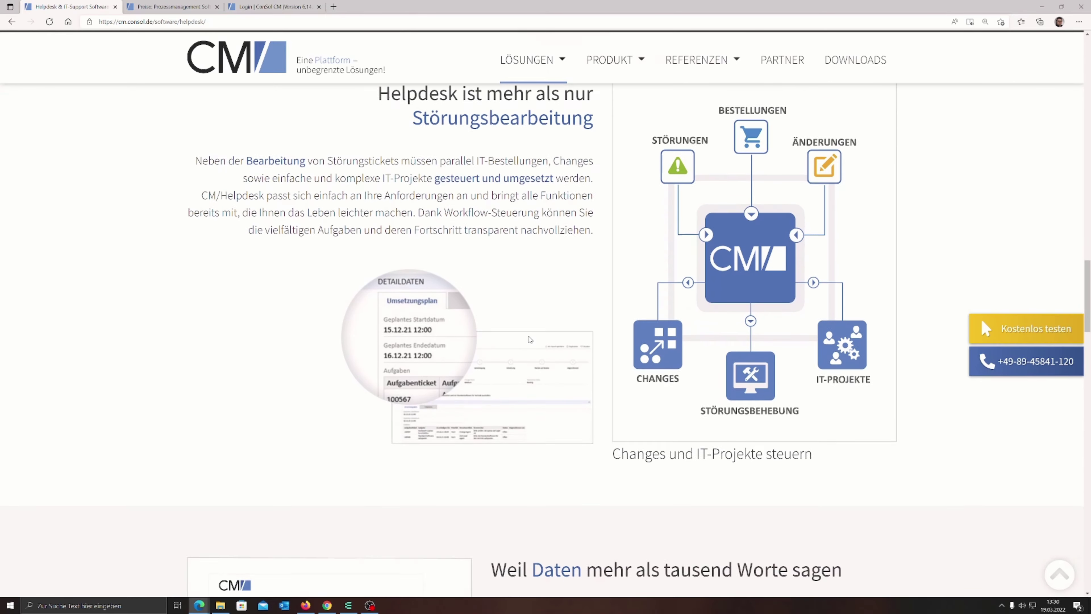
pyautogui.scroll(-5, 531, 339)
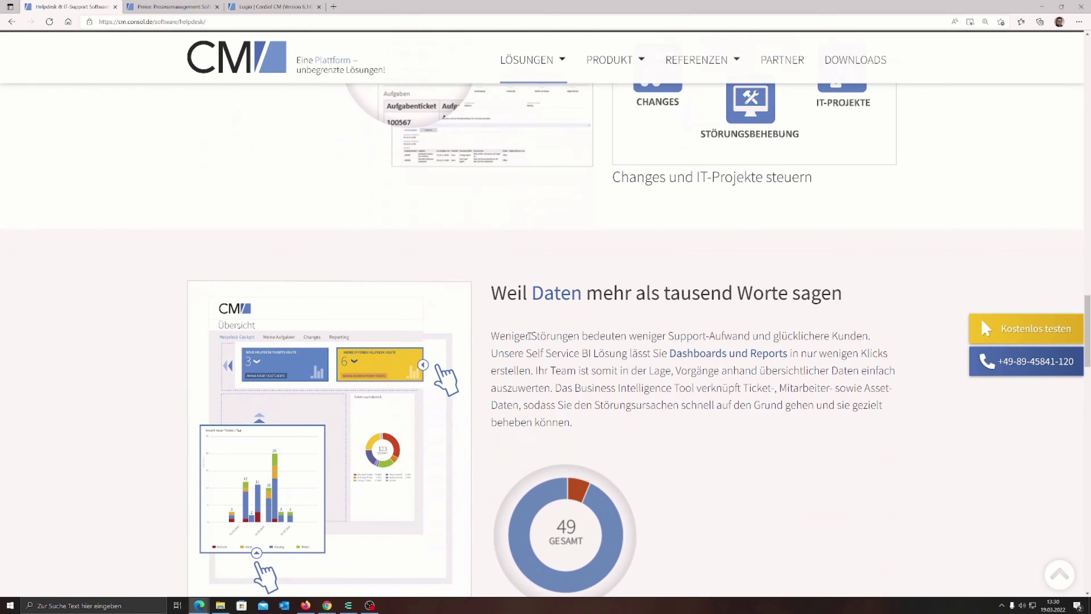
pyautogui.scroll(-2, 701, 394)
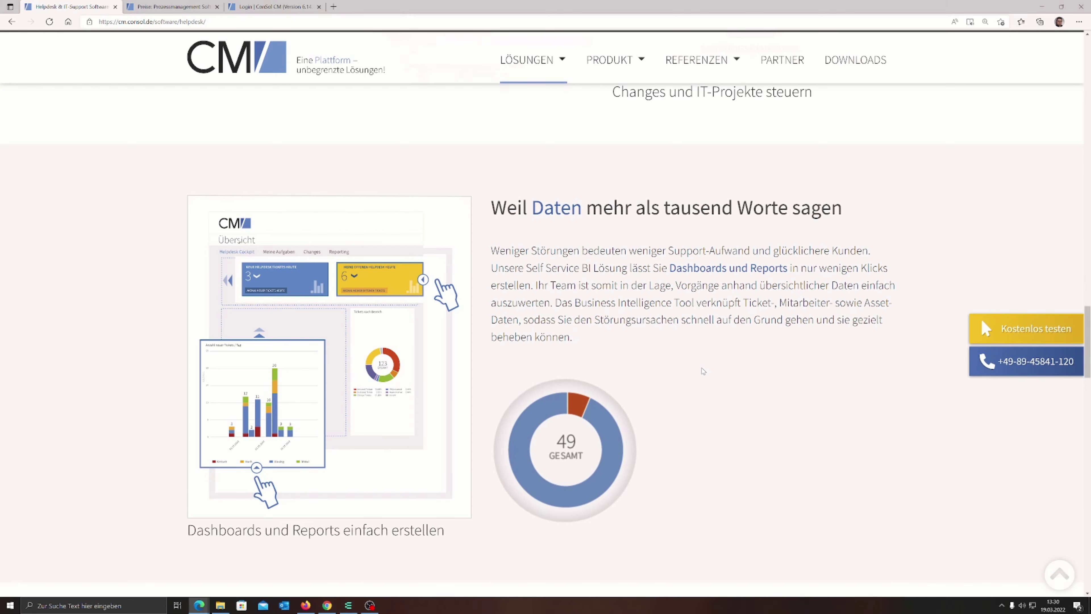
pyautogui.scroll(-2, 704, 374)
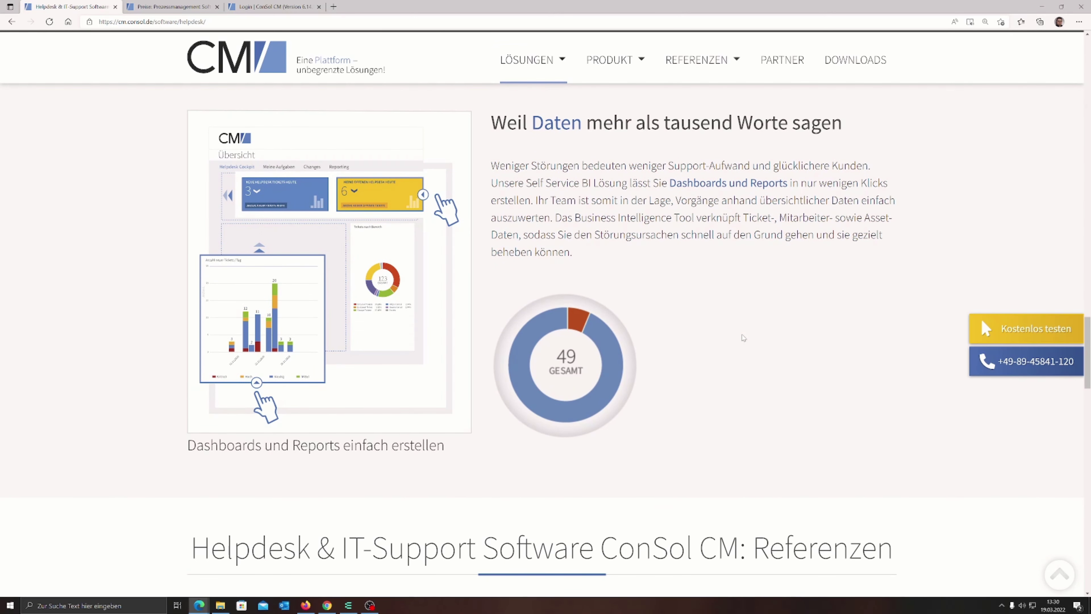
pyautogui.scroll(-9, 743, 337)
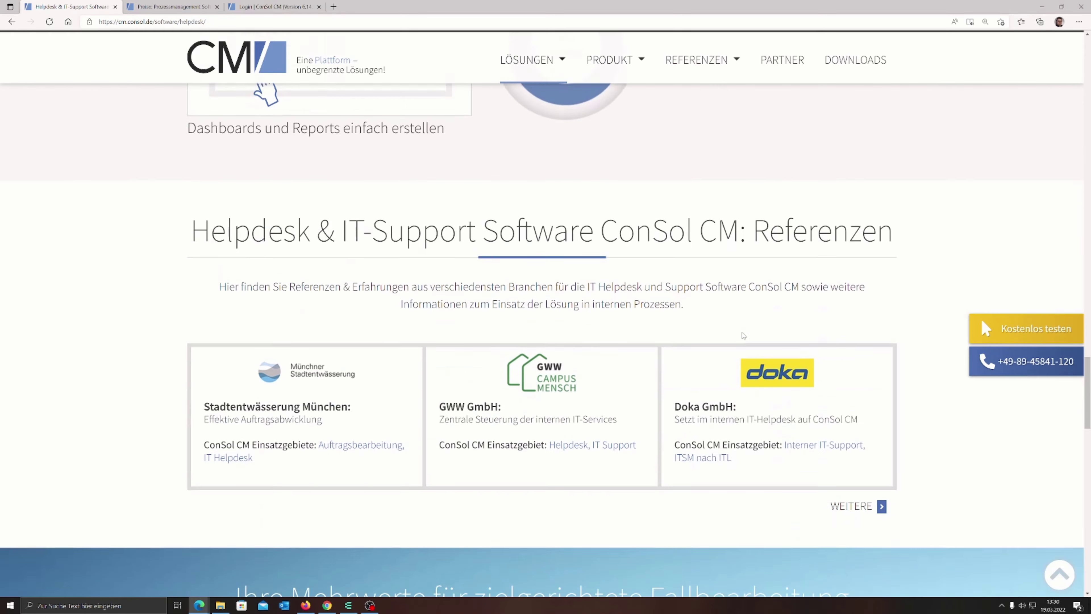
pyautogui.scroll(5, 744, 336)
pyautogui.scroll(4, 744, 335)
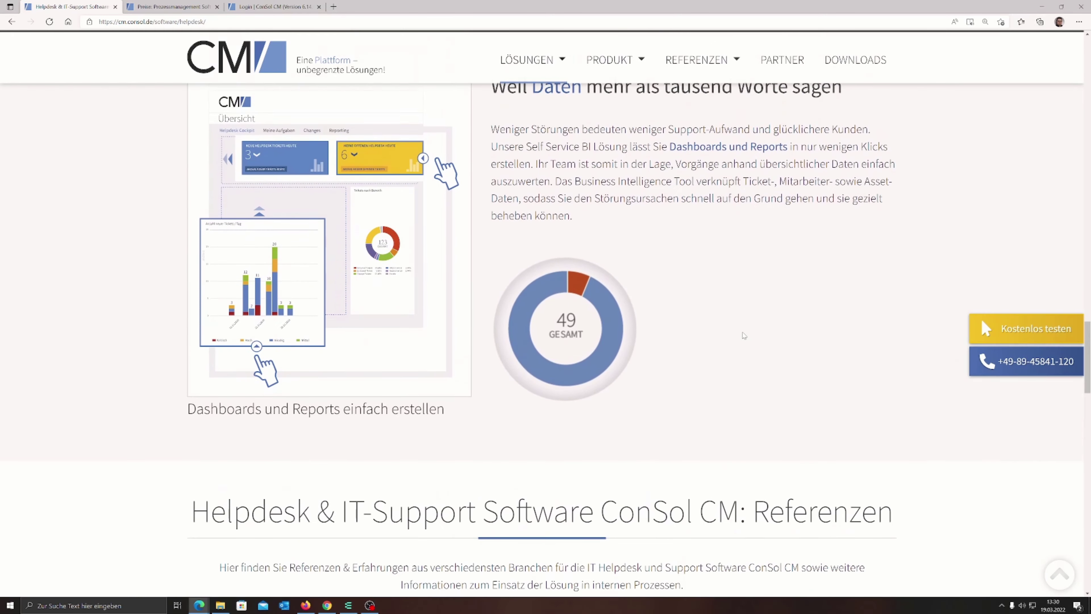
pyautogui.scroll(-4, 744, 337)
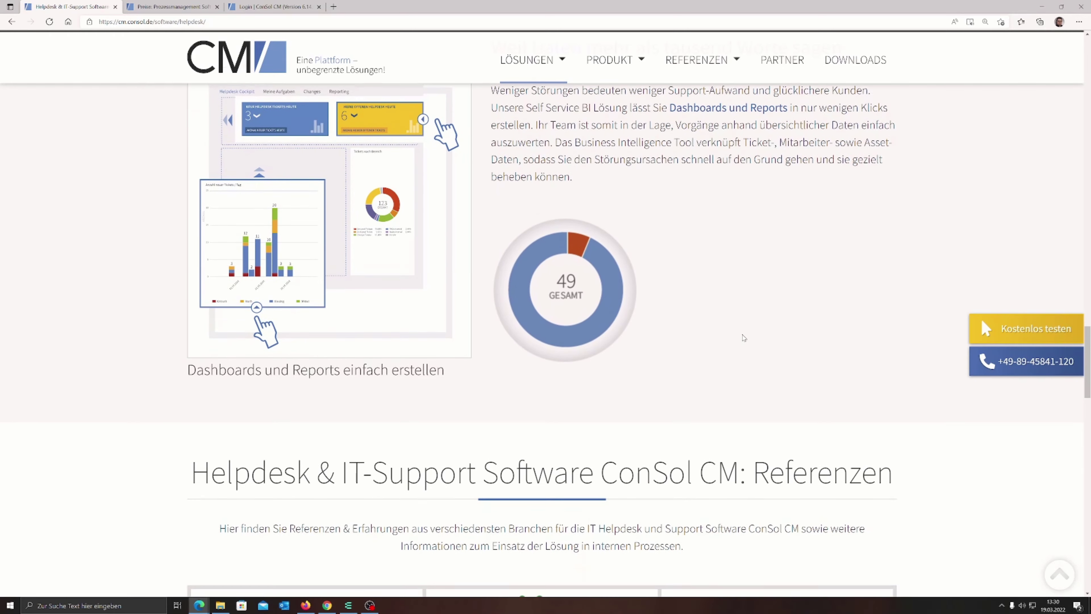
pyautogui.scroll(-3, 743, 337)
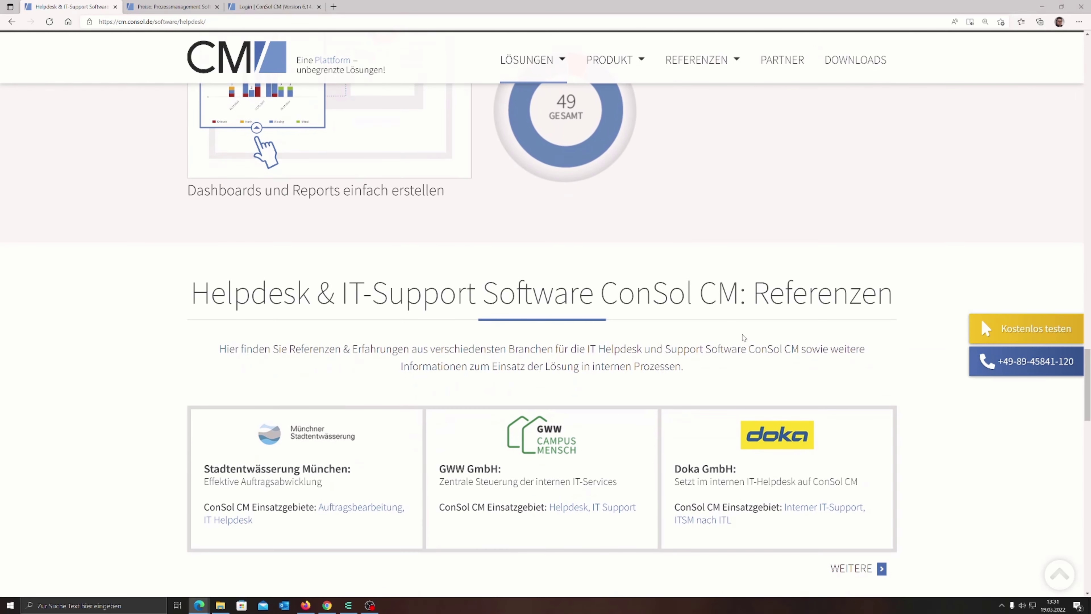
# Step: Examine the Helpdesk page's case-handling benefits, customer testimonials and contact section, and return to the start of the page
pyautogui.scroll(-10, 393, 330)
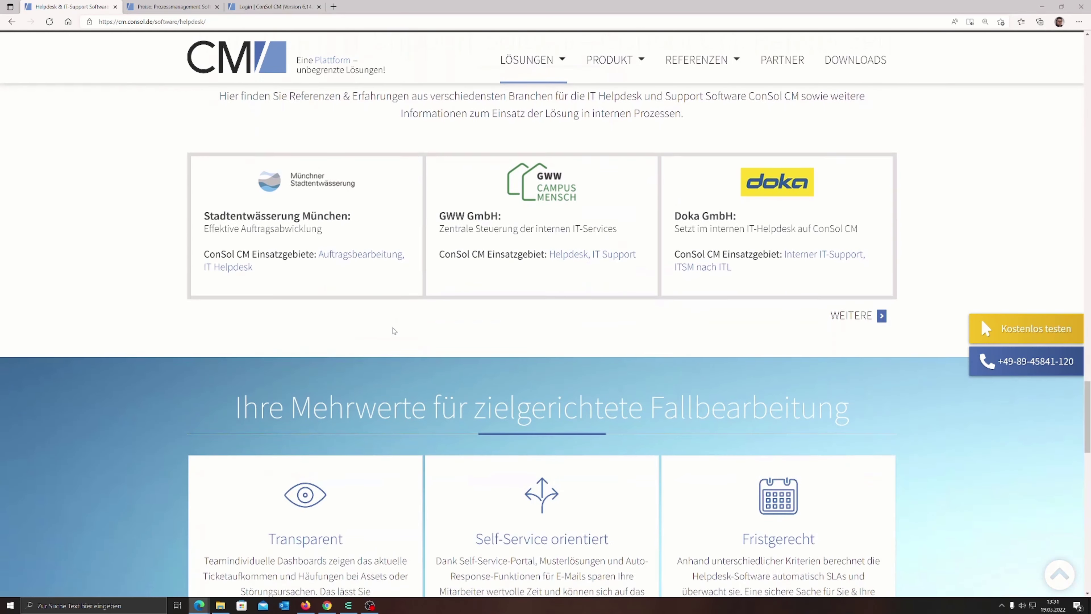
pyautogui.scroll(-1, 393, 330)
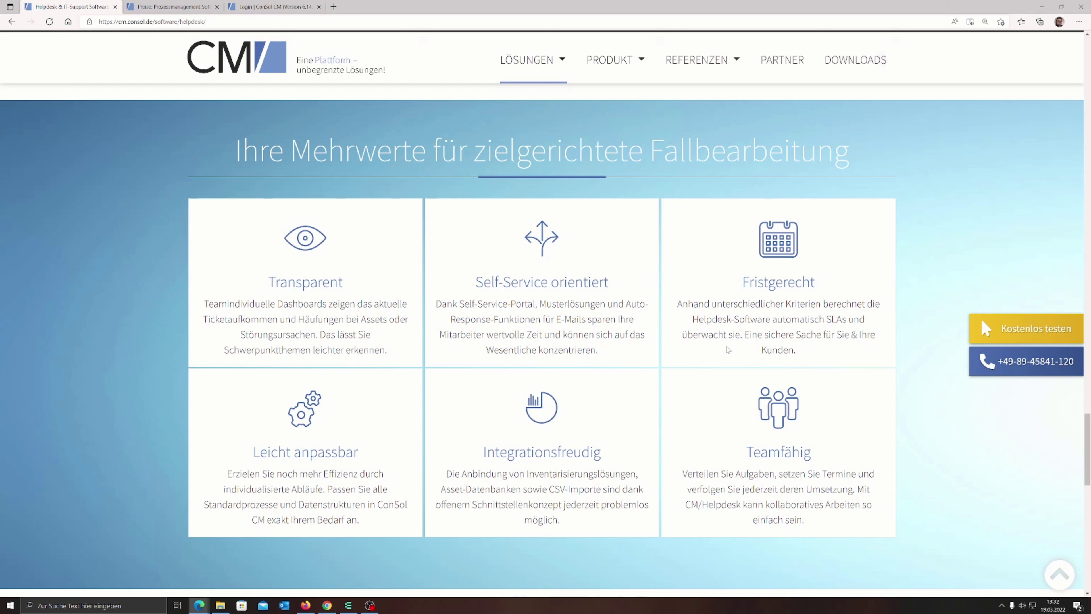
pyautogui.scroll(-2, 687, 356)
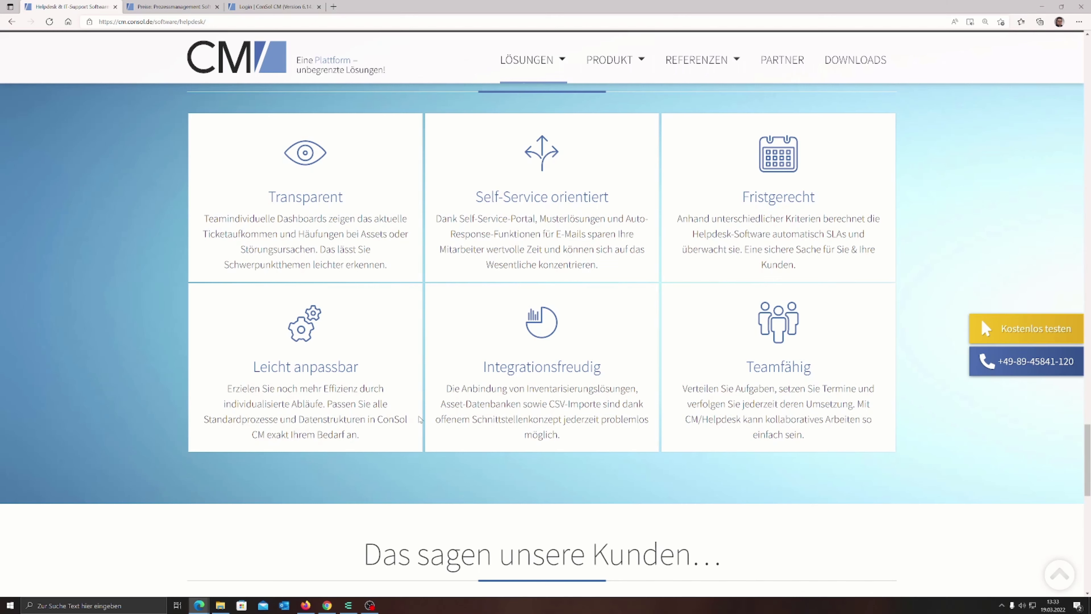
pyautogui.scroll(-5, 419, 418)
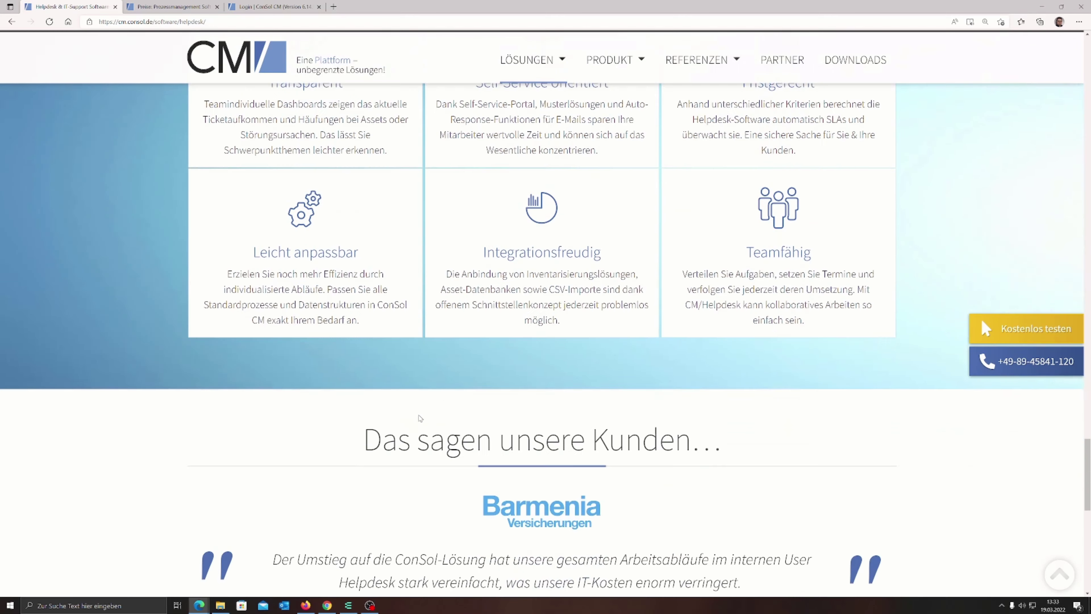
pyautogui.scroll(5, 420, 418)
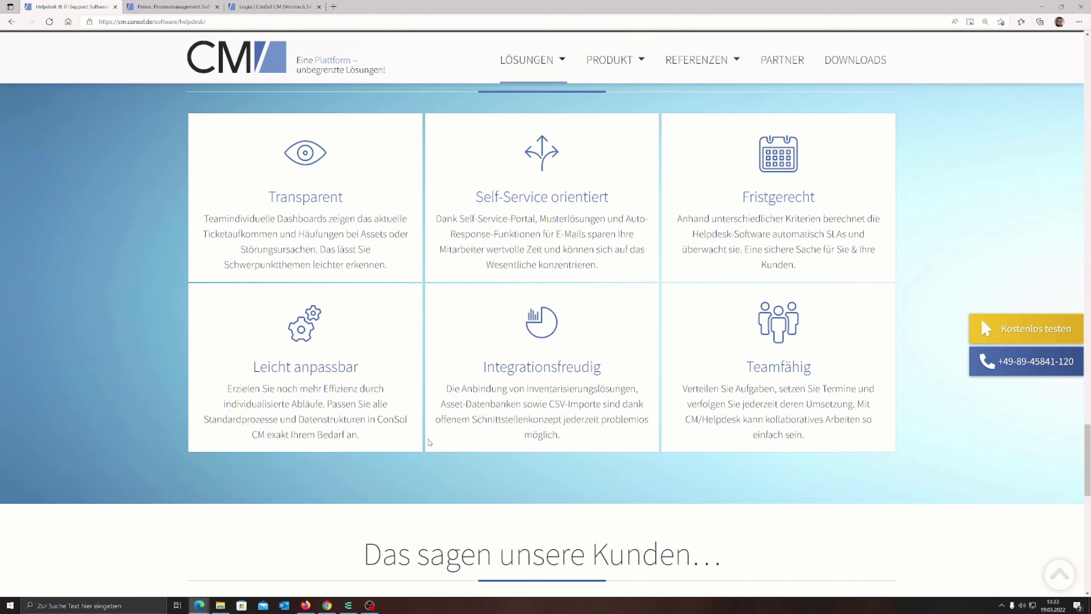
pyautogui.scroll(-4, 427, 444)
pyautogui.scroll(-5, 426, 444)
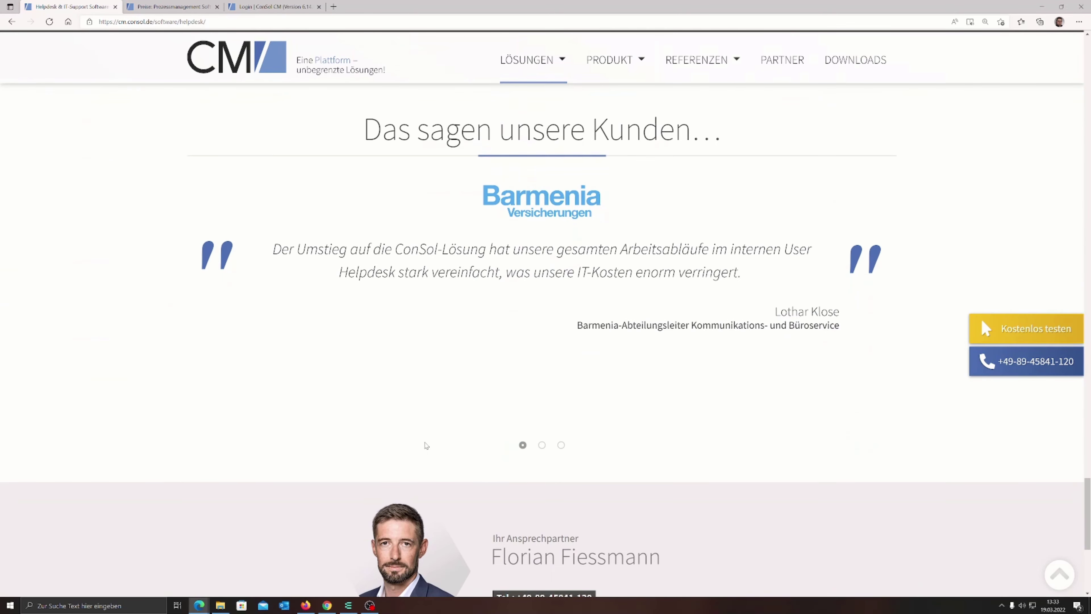
pyautogui.scroll(-7, 426, 445)
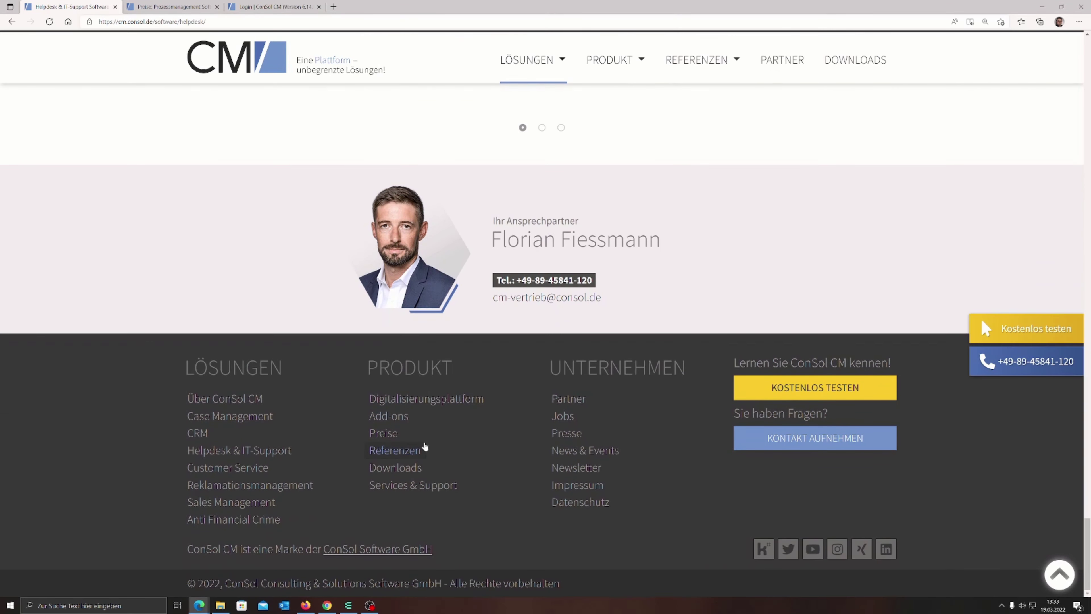
pyautogui.scroll(14, 425, 447)
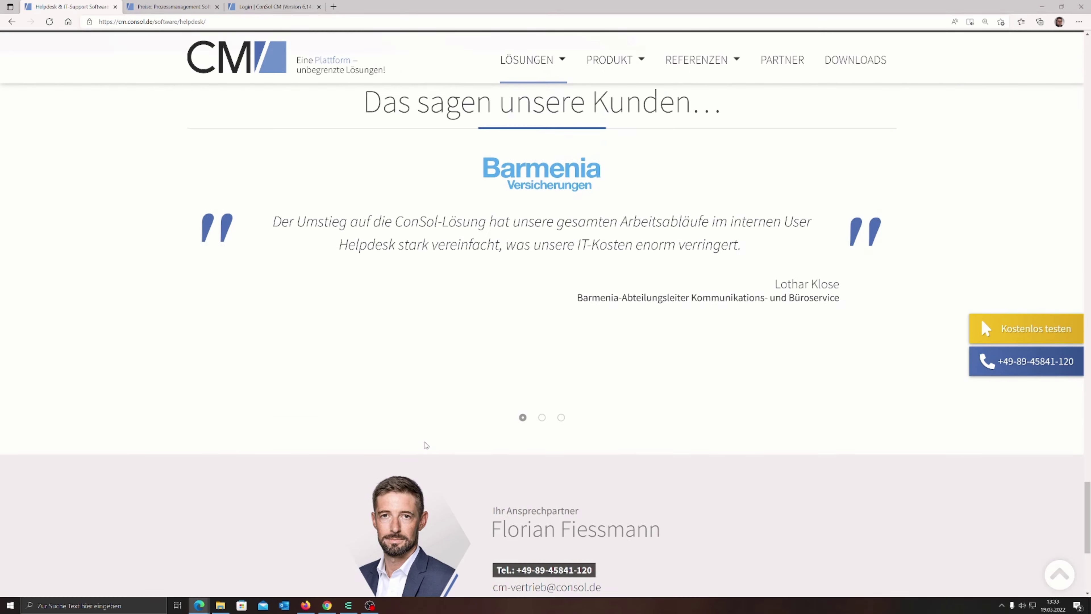
pyautogui.scroll(20, 425, 445)
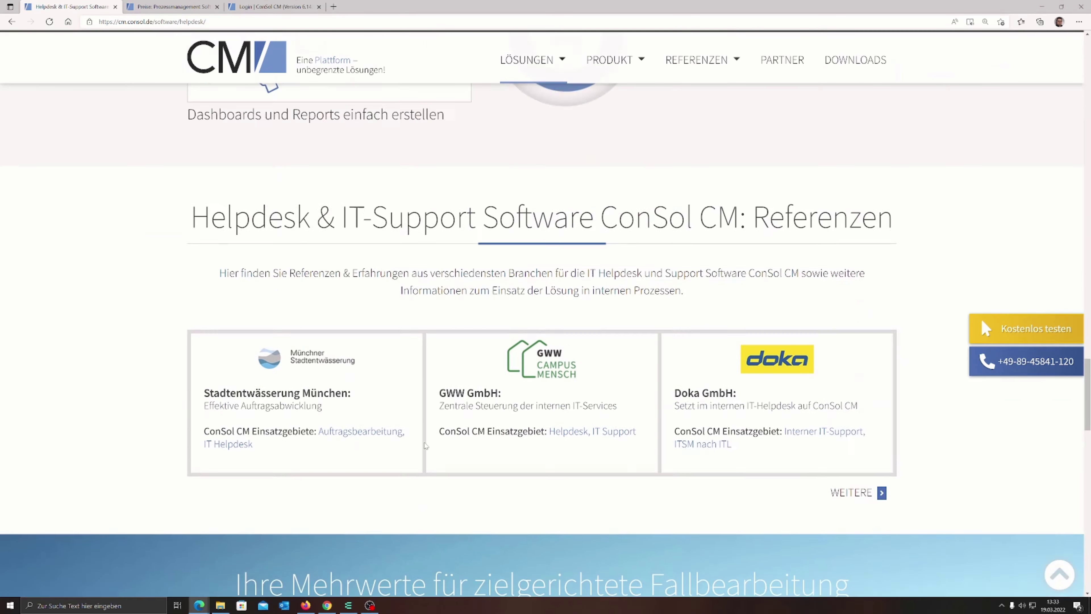
pyautogui.scroll(15, 425, 445)
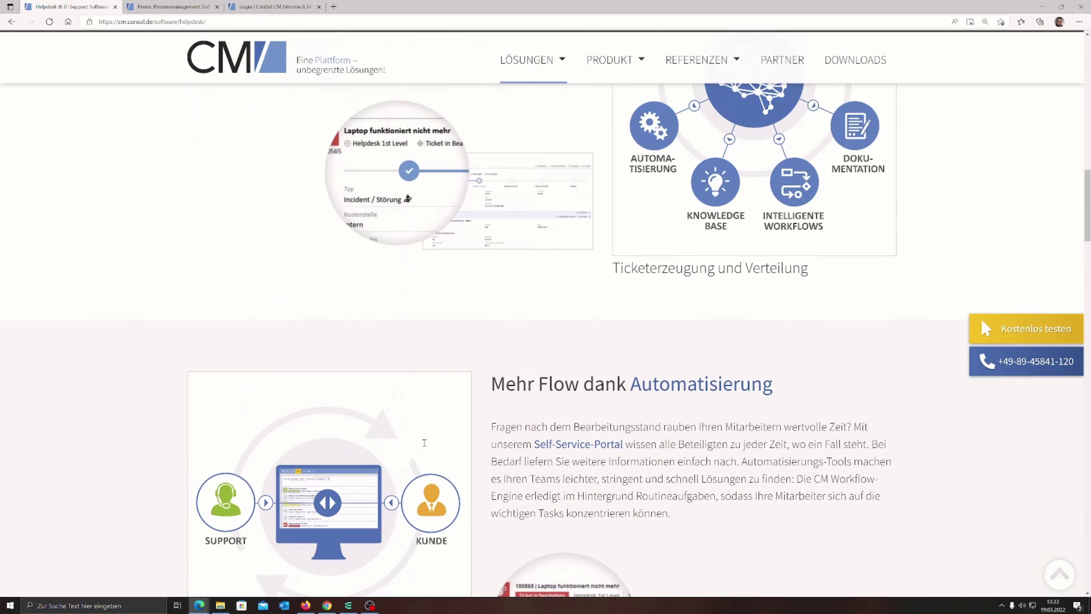
pyautogui.scroll(18, 427, 437)
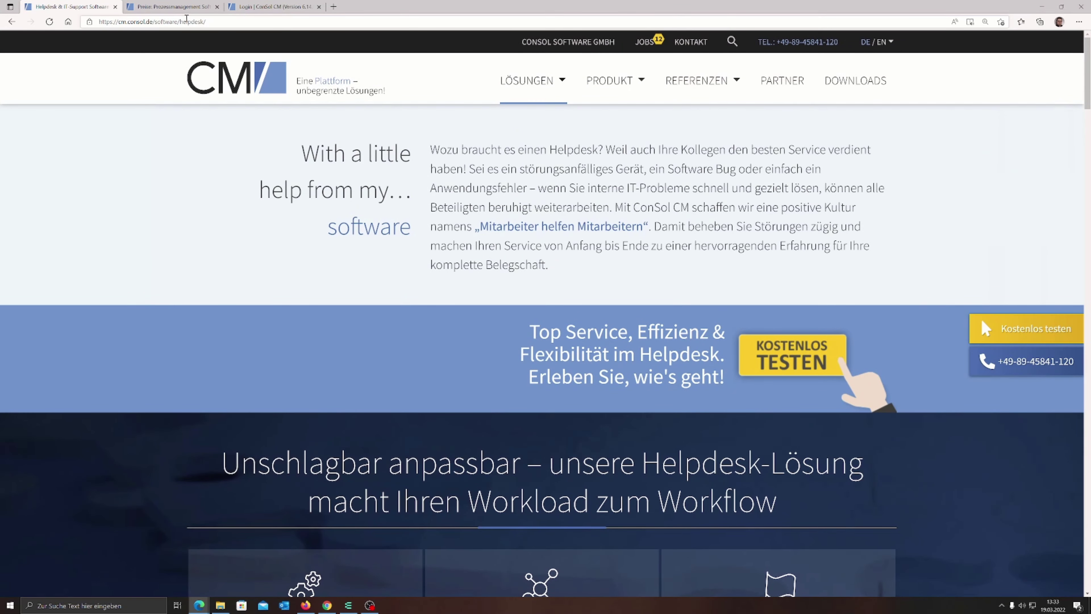
# Step: Switch to the ConSol CM pricing page and compare the Cloud Starter, Cloud Pro and Enterprise aaS plans
pyautogui.click(184, 10)
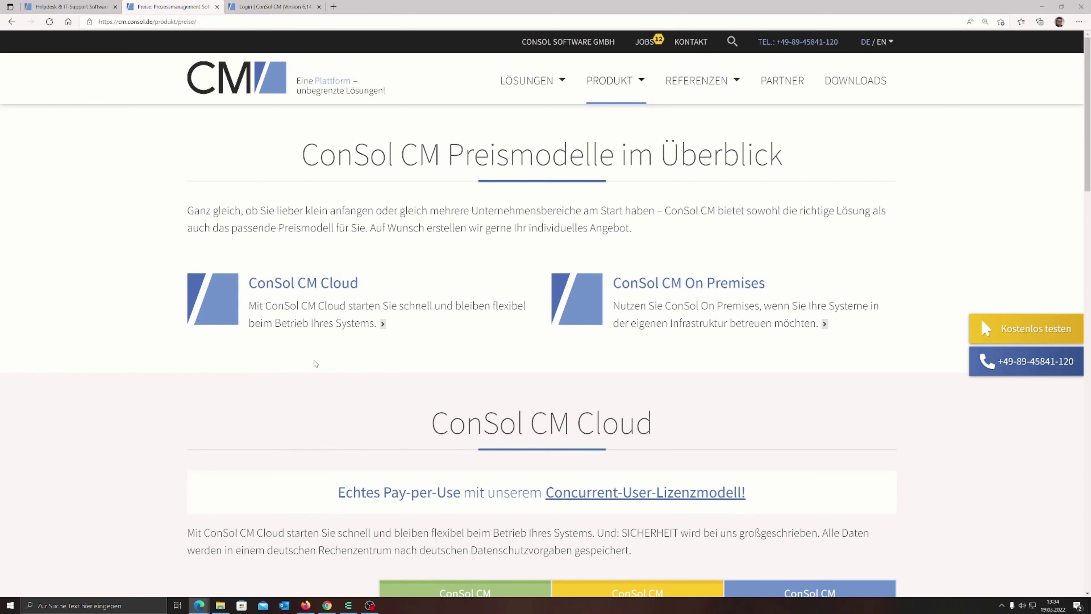
pyautogui.scroll(-5, 315, 363)
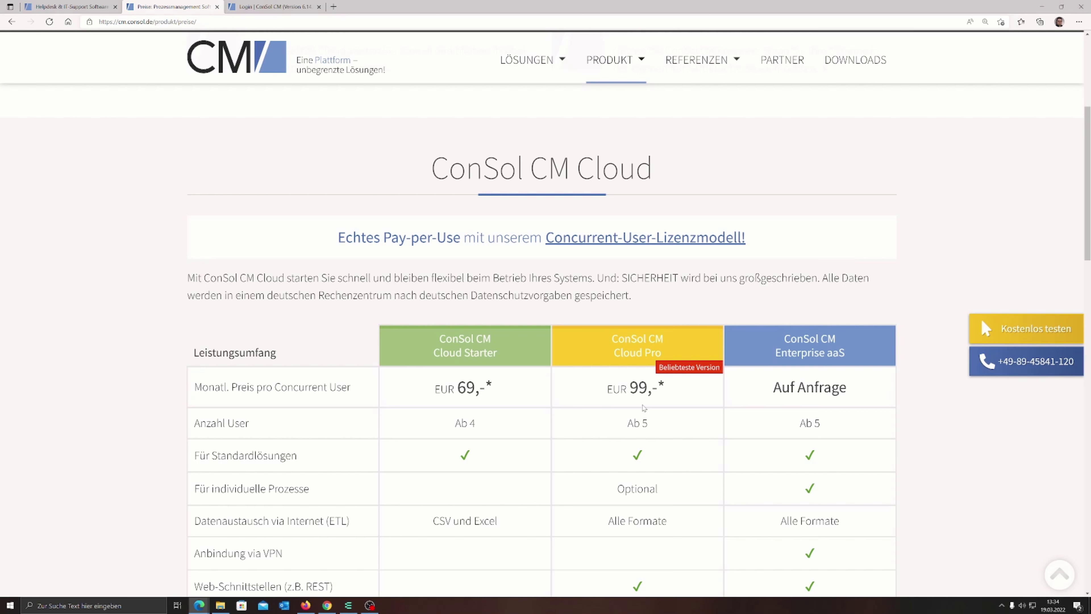
pyautogui.scroll(-2, 643, 407)
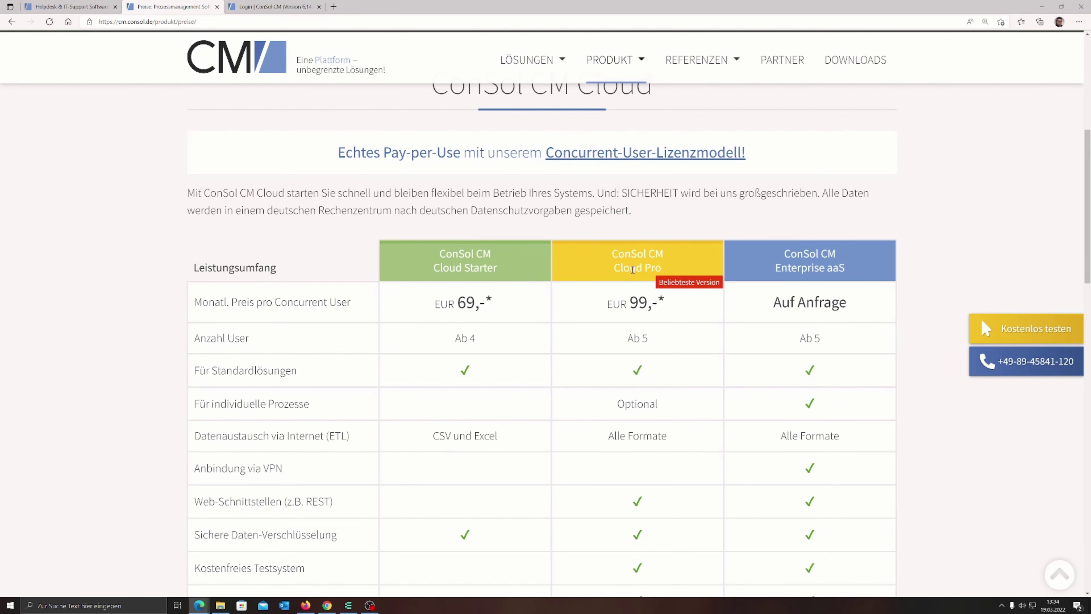
pyautogui.scroll(-2, 604, 293)
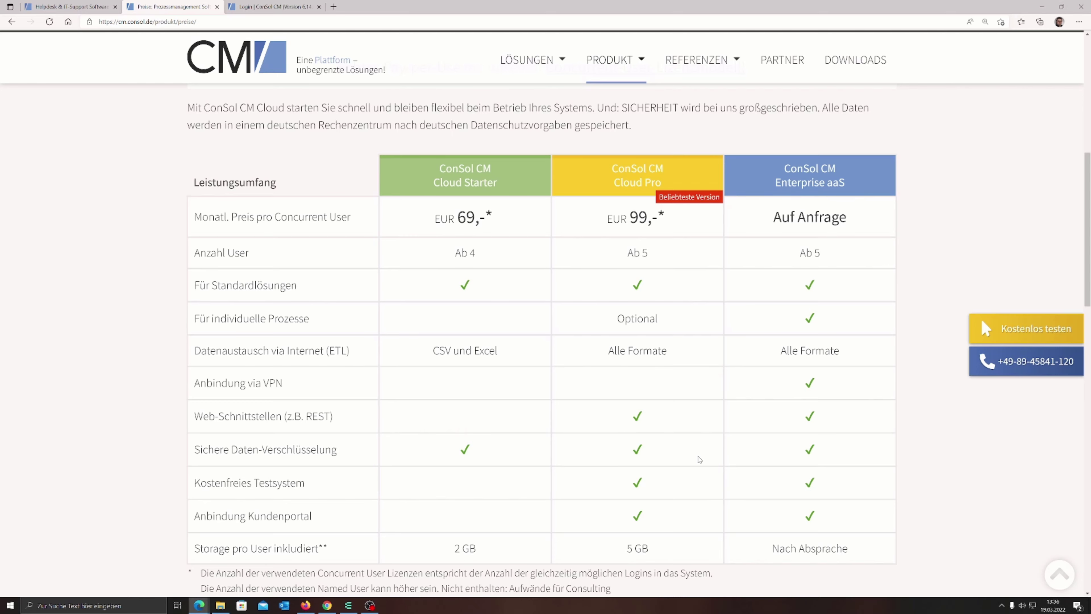
pyautogui.scroll(-2, 556, 473)
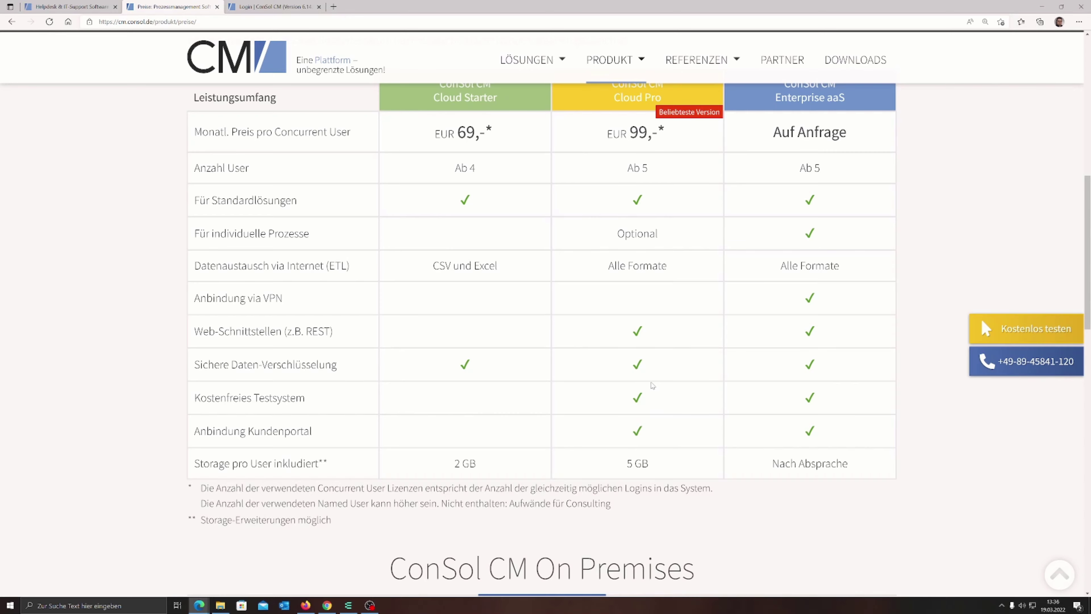
pyautogui.scroll(2, 611, 226)
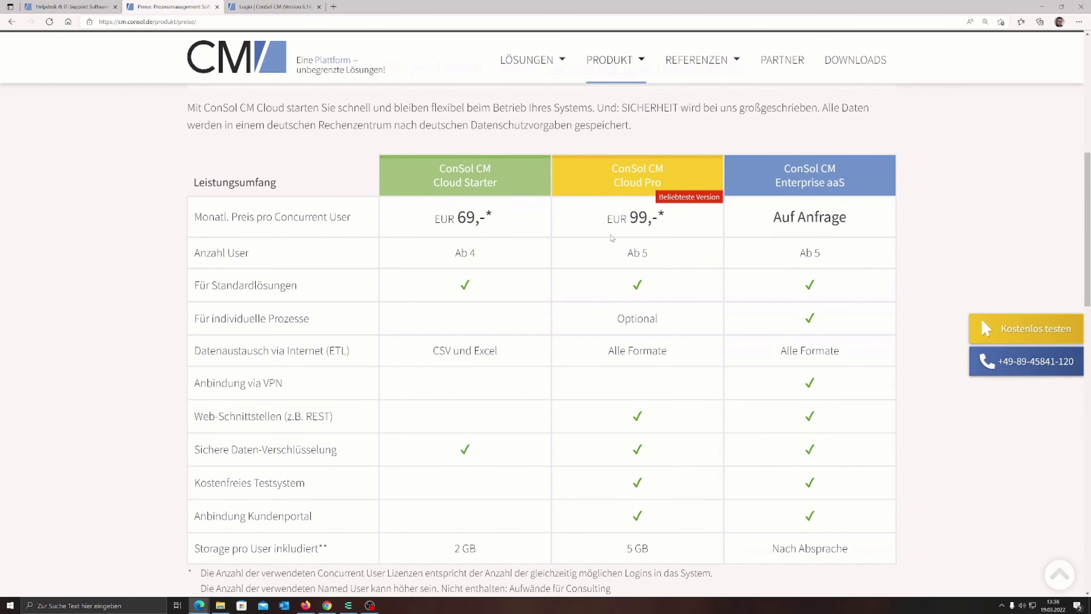
pyautogui.scroll(-2, 603, 249)
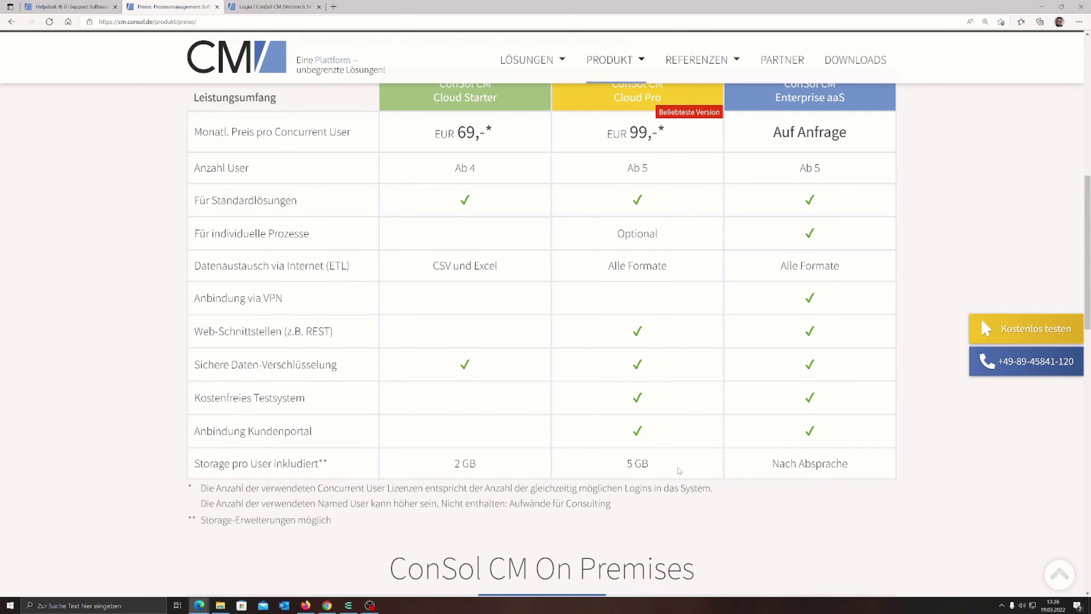
pyautogui.scroll(1, 693, 354)
pyautogui.scroll(-3, 720, 391)
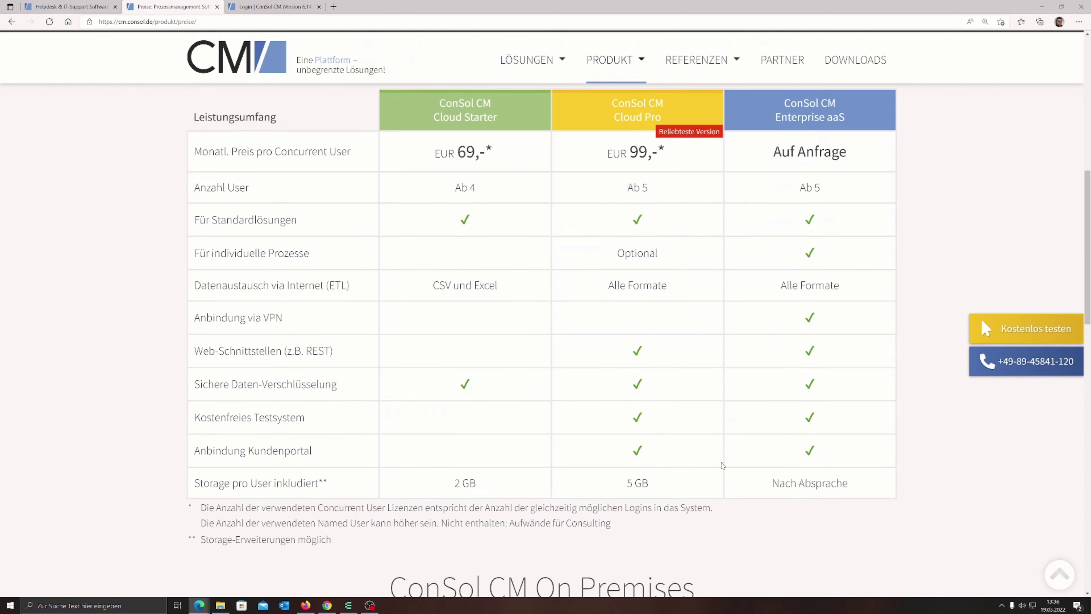
pyautogui.scroll(5, 706, 419)
pyautogui.scroll(-4, 705, 429)
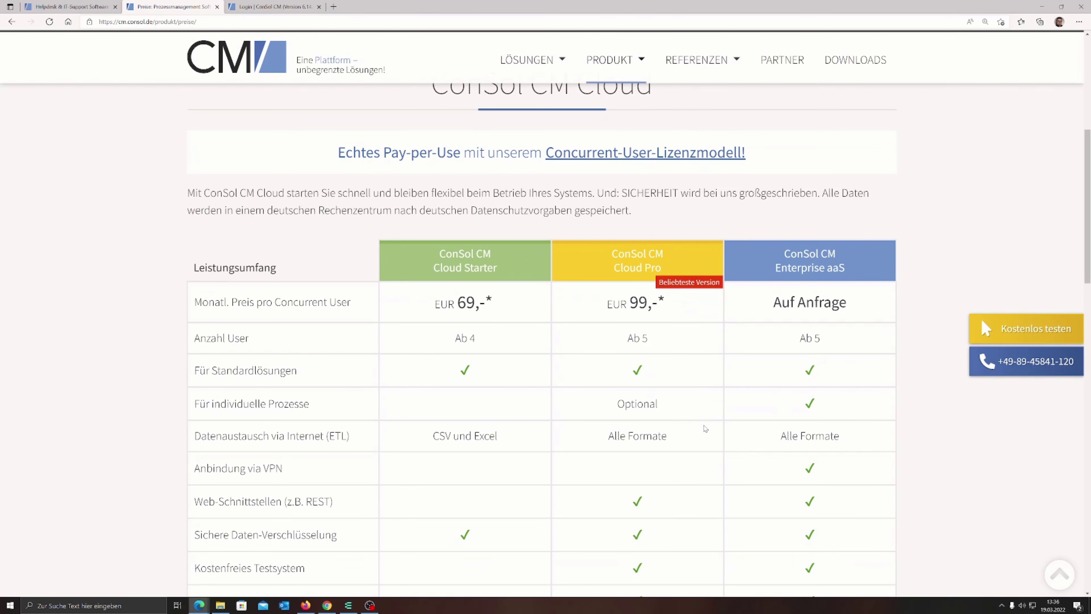
pyautogui.scroll(-2, 705, 426)
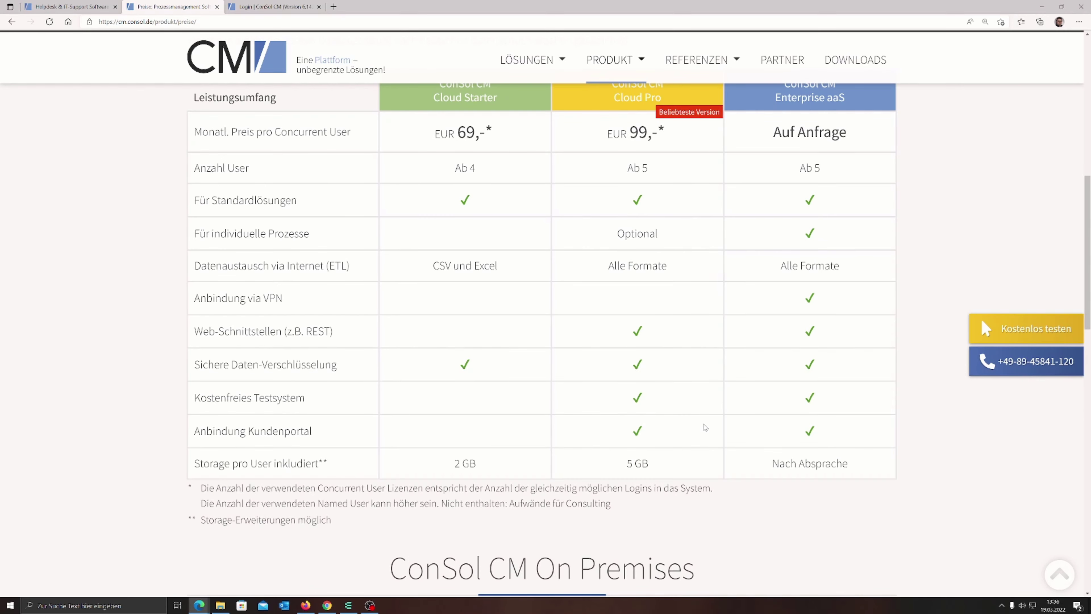
pyautogui.scroll(2, 705, 427)
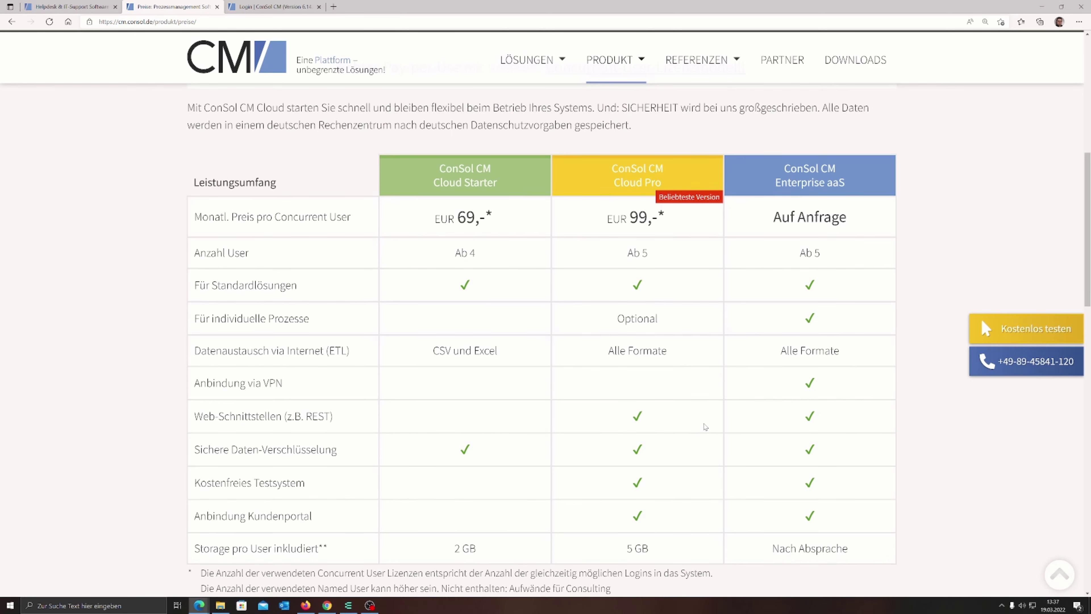
# Step: Compare the purchase prices, included licences and features of the On Premises Starter, Professional and Enterprise editions
pyautogui.scroll(-4, 705, 427)
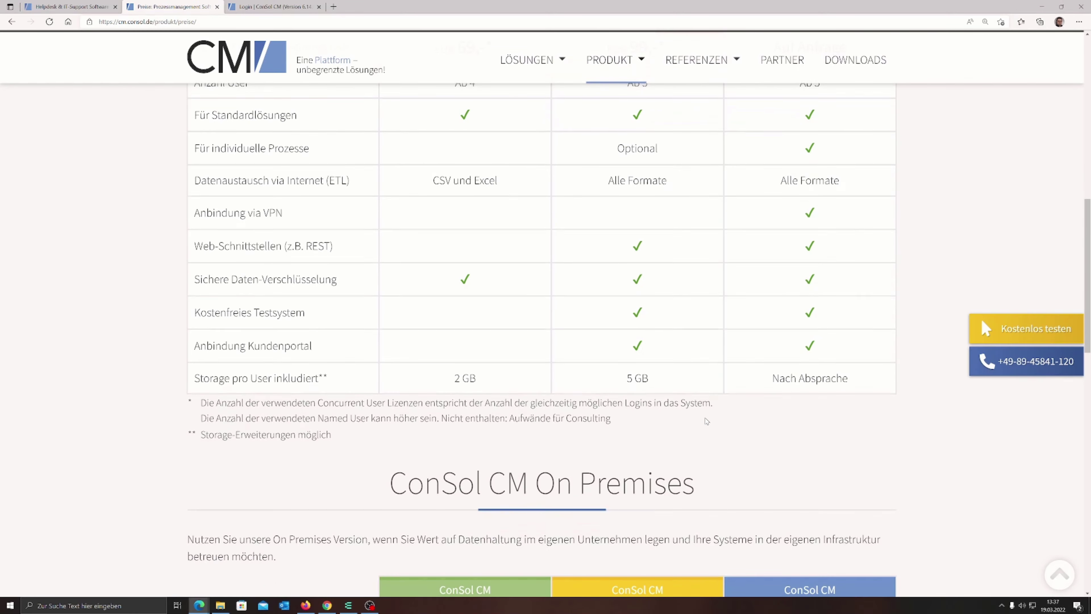
pyautogui.scroll(-4, 706, 420)
pyautogui.scroll(-4, 707, 421)
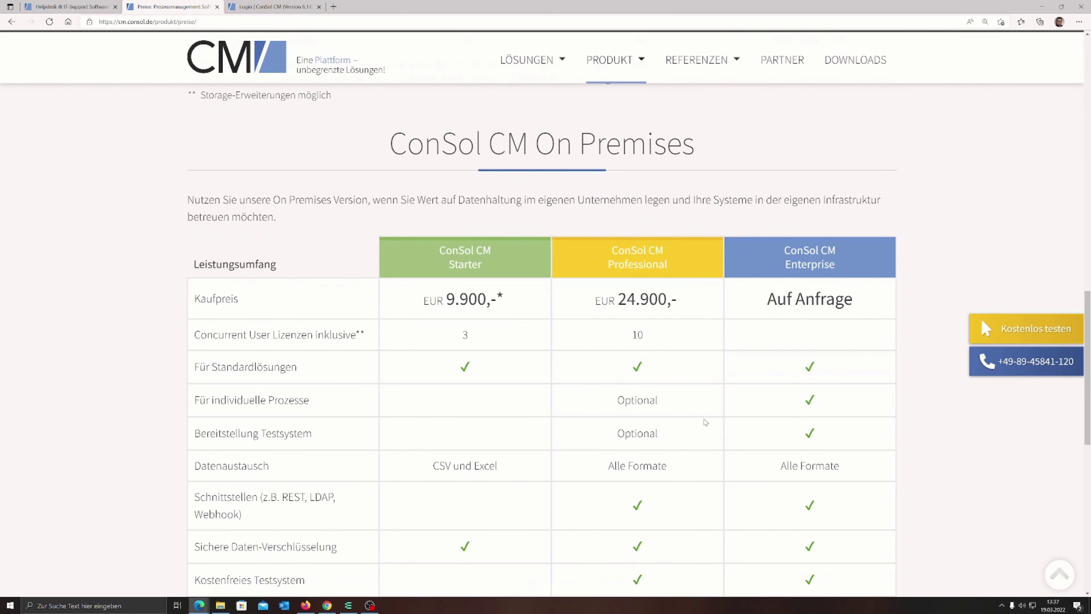
pyautogui.scroll(-4, 695, 423)
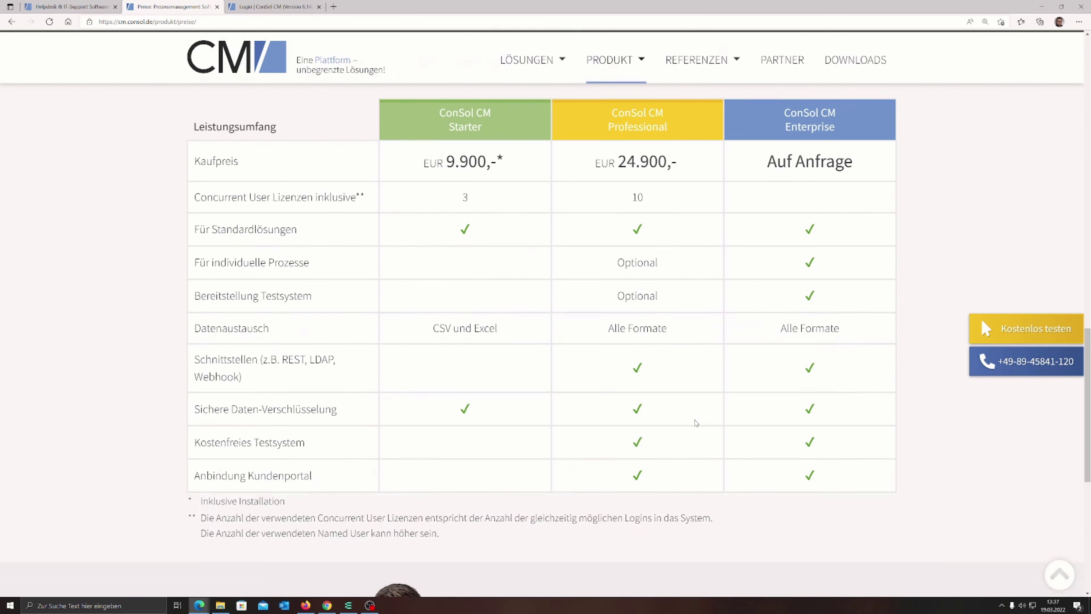
pyautogui.scroll(2, 644, 375)
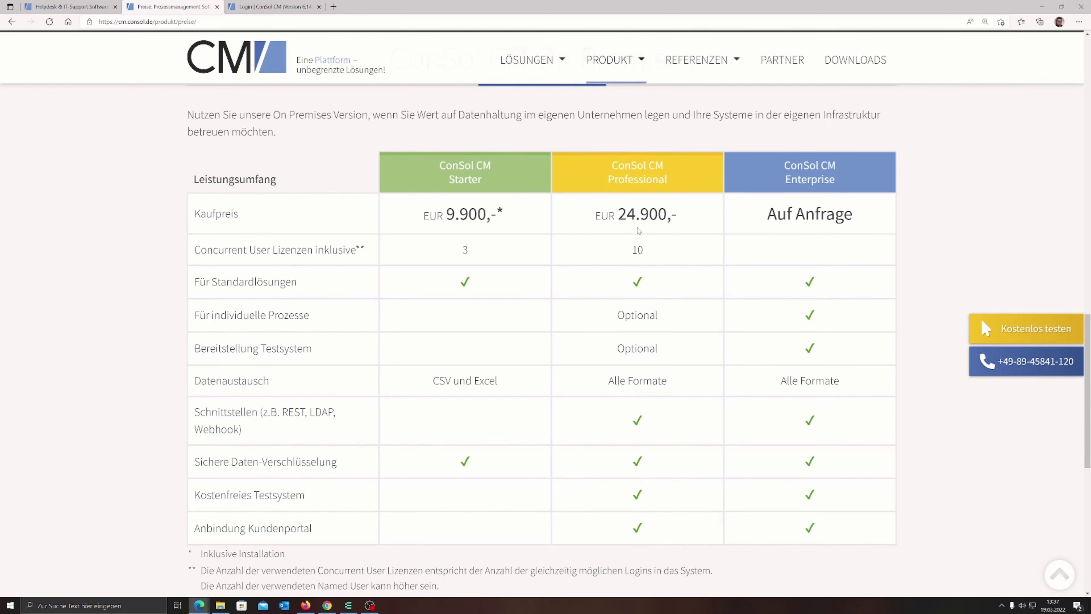
pyautogui.scroll(5, 639, 229)
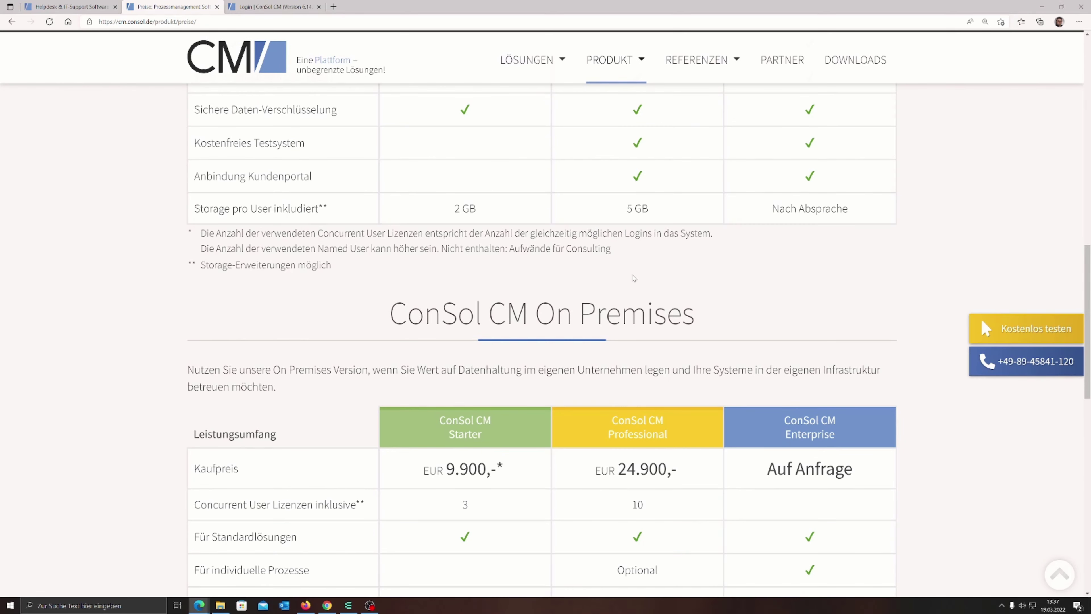
# Step: Compare the On Premises editions with the Cloud plans again on the pricing page and return to the start of the page
pyautogui.scroll(-2, 634, 278)
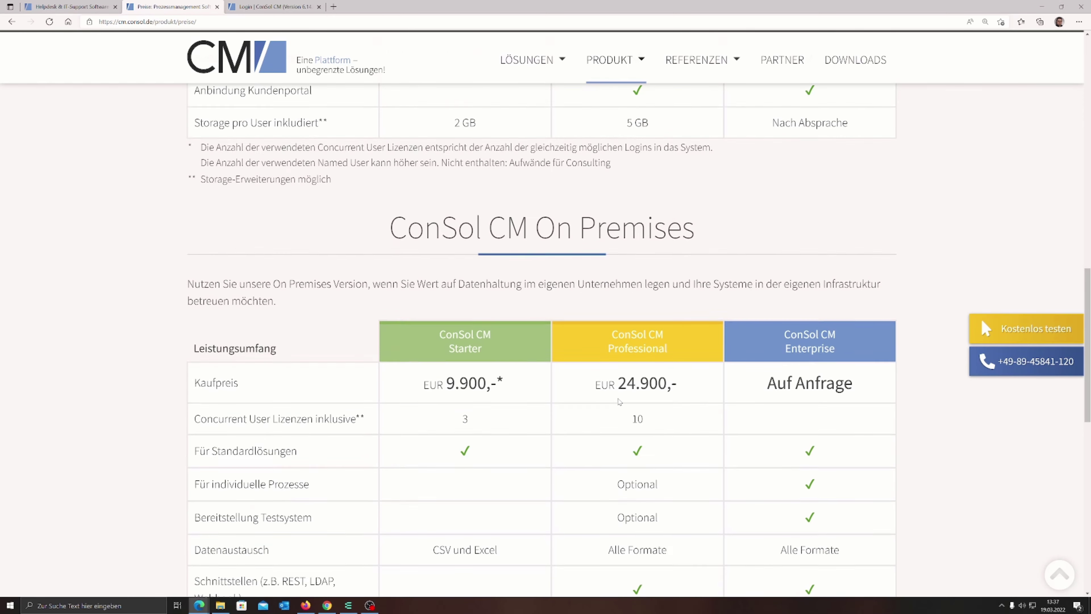
pyautogui.scroll(-3, 601, 403)
pyautogui.scroll(3, 620, 401)
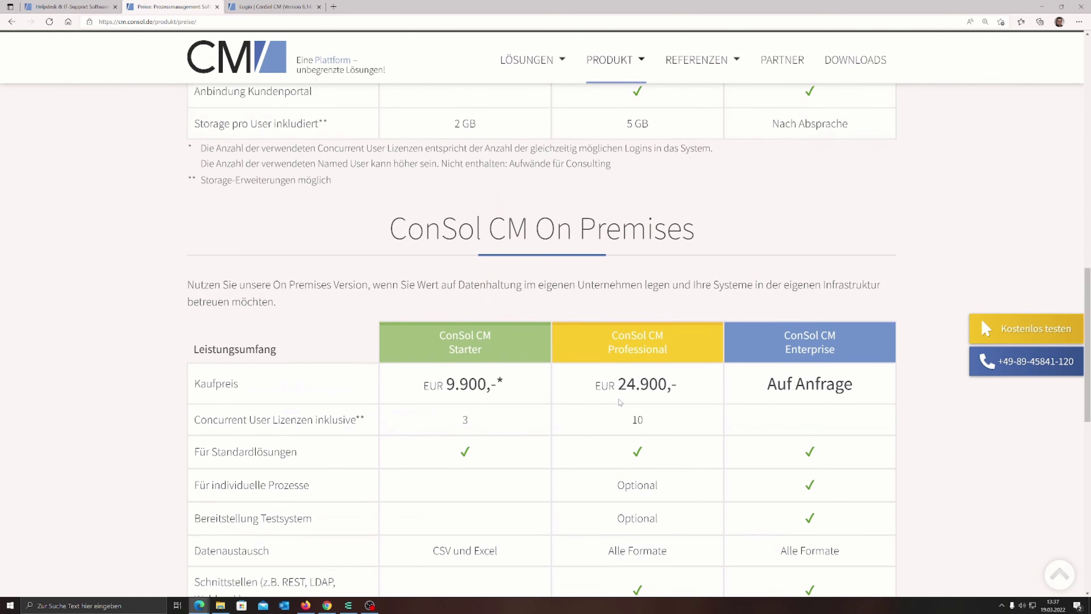
pyautogui.scroll(3, 620, 401)
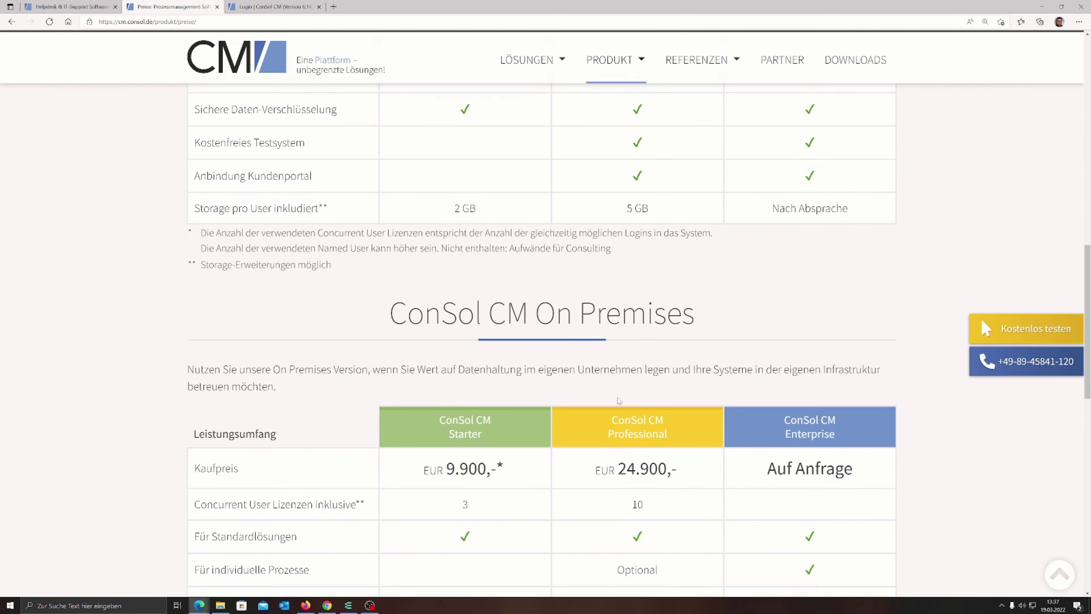
pyautogui.scroll(5, 619, 401)
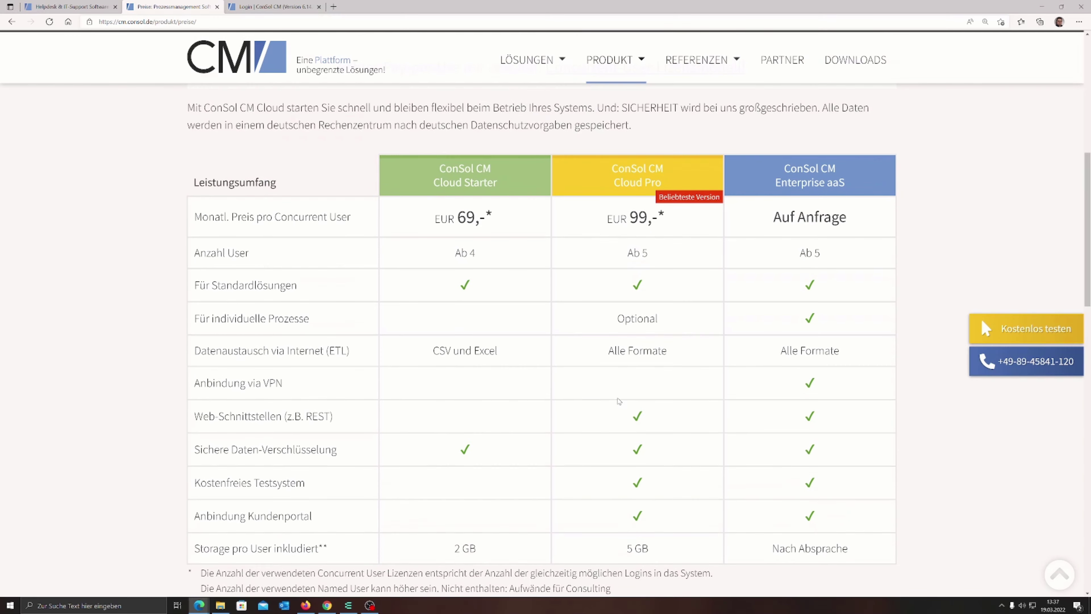
pyautogui.scroll(2, 619, 402)
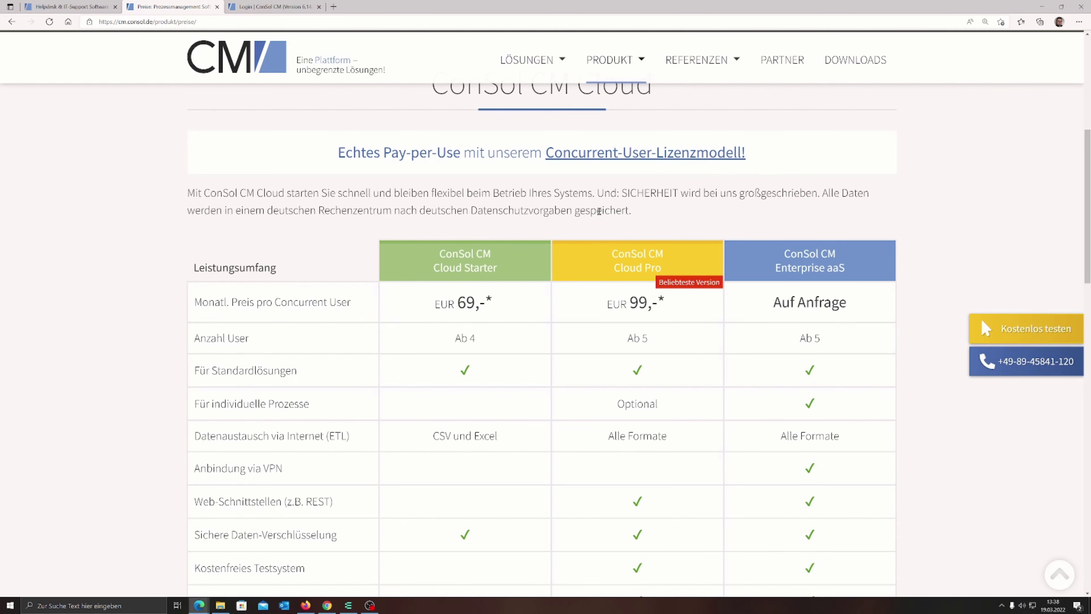
pyautogui.scroll(-7, 598, 211)
pyautogui.scroll(-14, 599, 214)
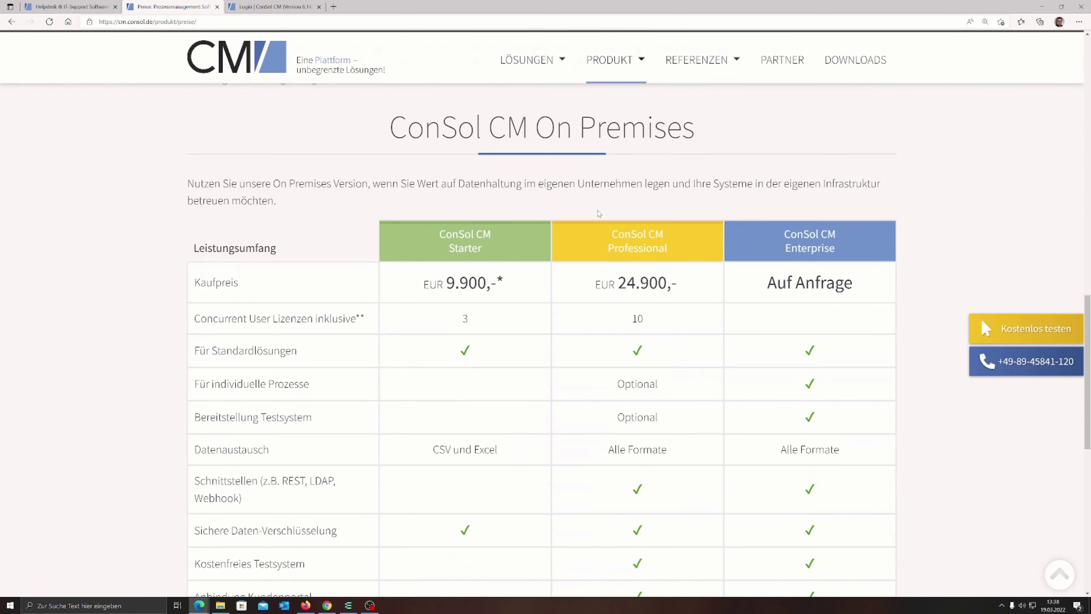
pyautogui.scroll(9, 599, 212)
pyautogui.scroll(20, 599, 214)
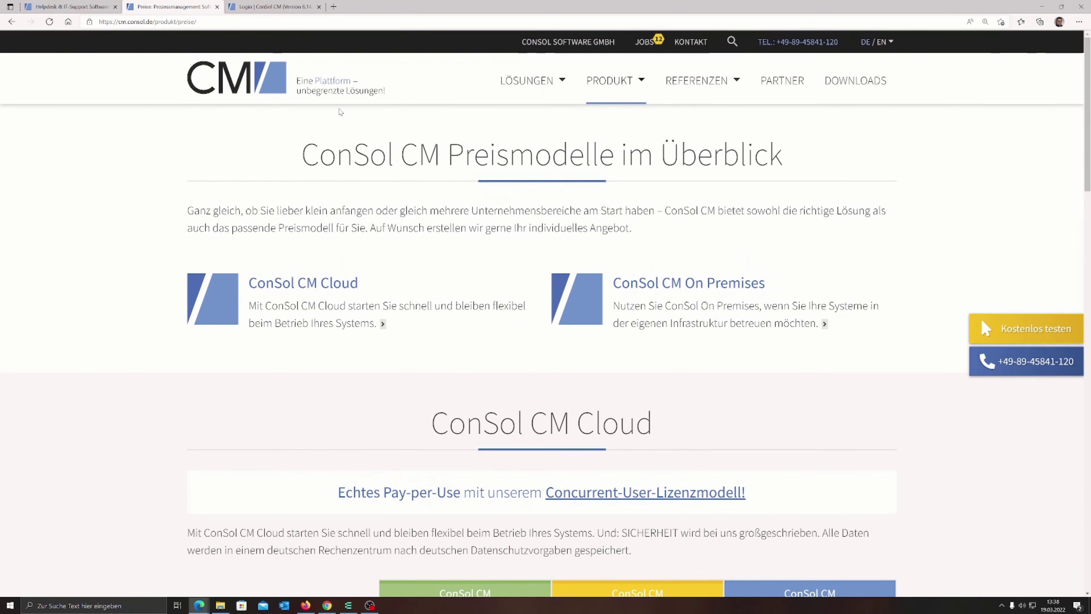
# Step: Switch to the CM Helpdesk demo, reload its expired login session and enter the demo agent's username
pyautogui.click(275, 7)
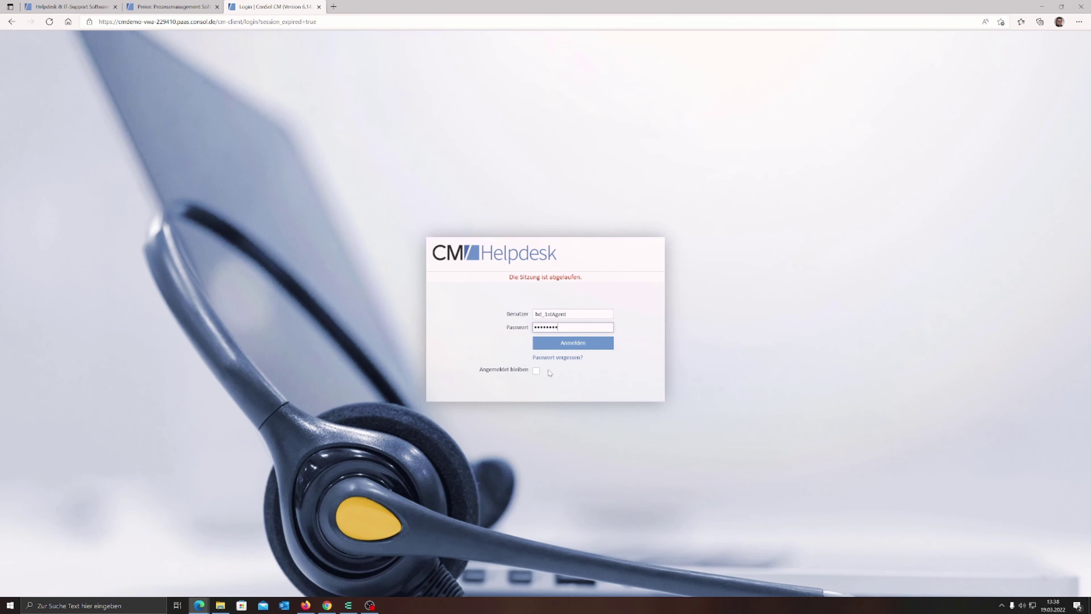
pyautogui.click(571, 348)
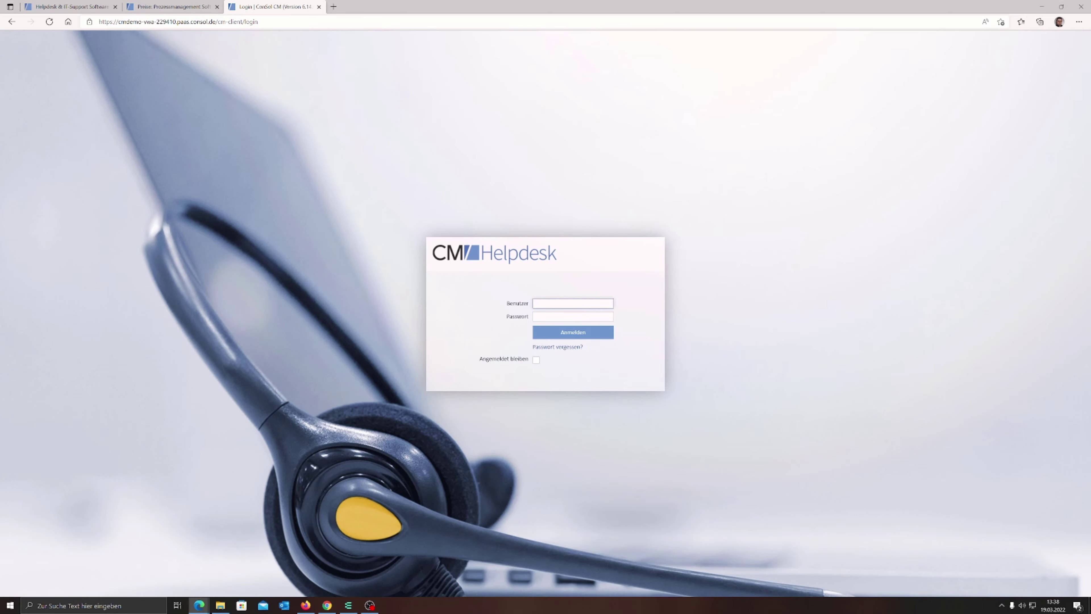
pyautogui.click(305, 606)
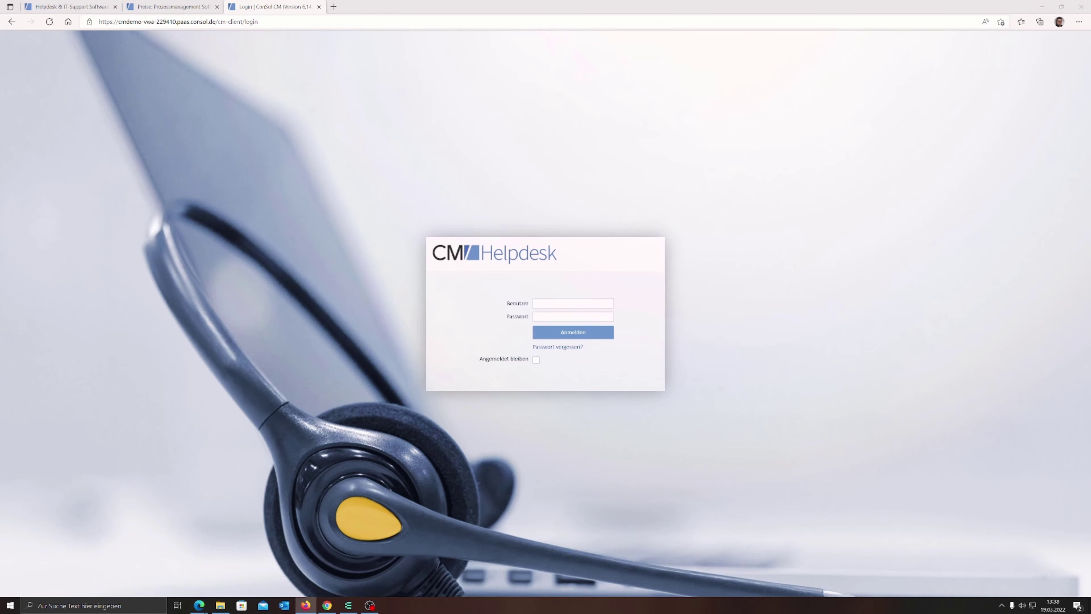
pyautogui.click(537, 302)
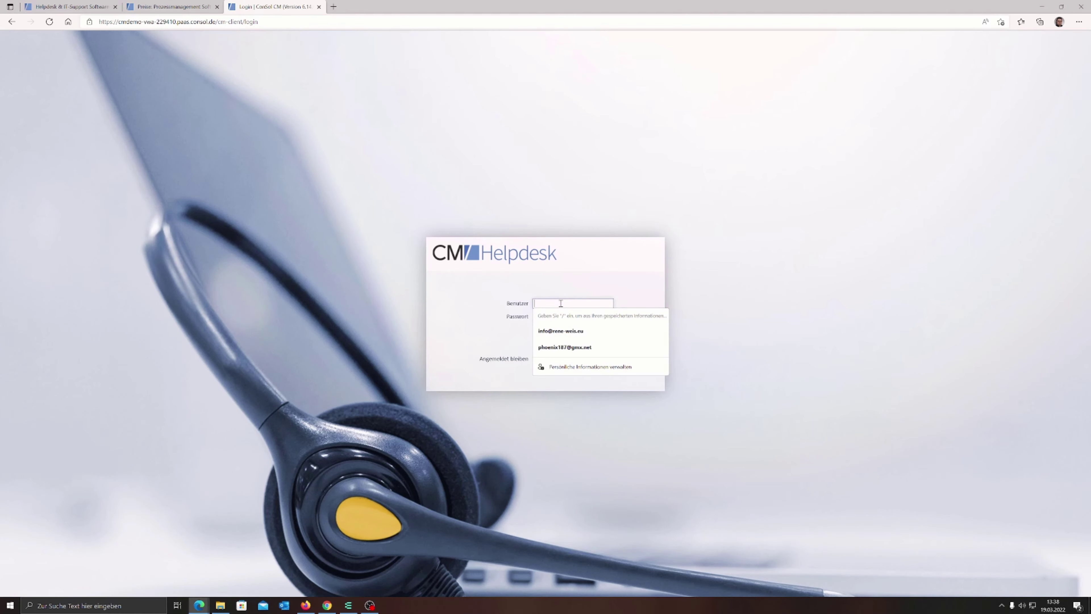
pyautogui.rightClick(560, 303)
pyautogui.click(588, 383)
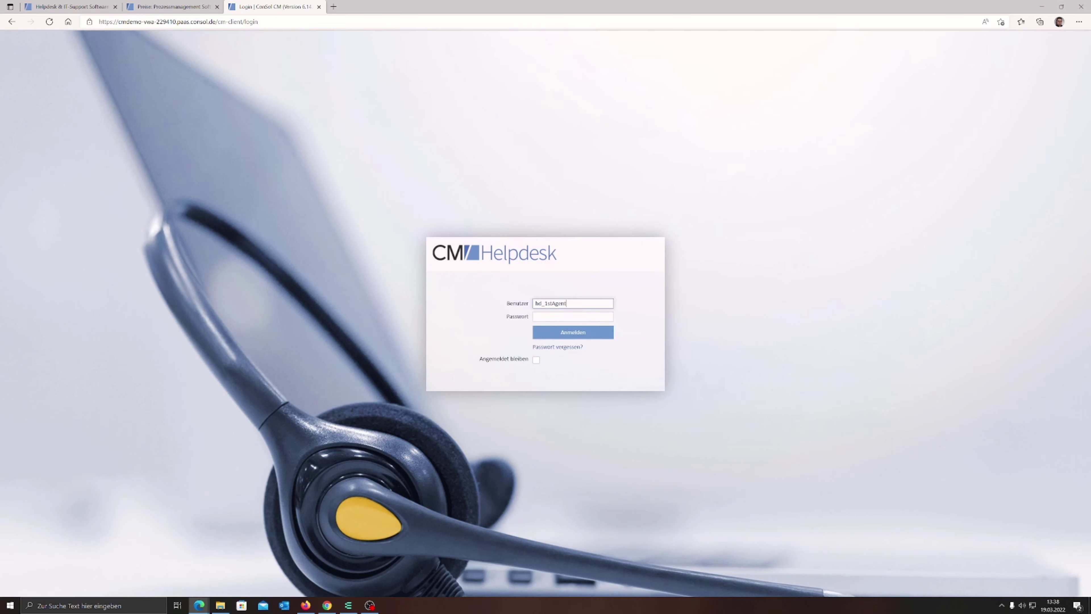
# Step: Enter the demo account's password and log in to CM Helpdesk
pyautogui.hotkey('alt', 'Tab')
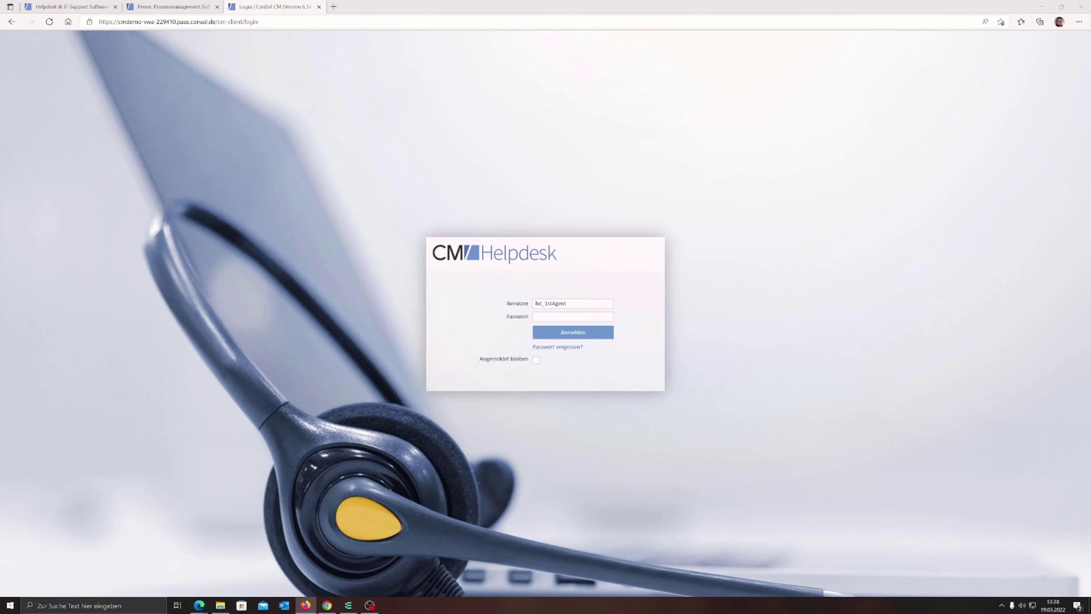
pyautogui.click(604, 316)
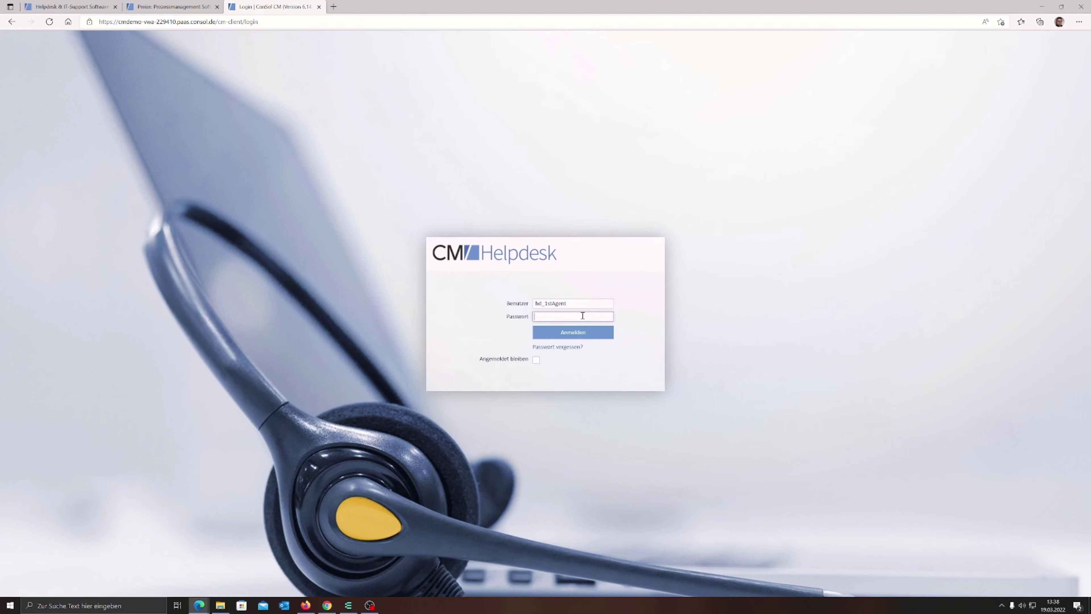
pyautogui.rightClick(582, 316)
pyautogui.click(613, 425)
pyautogui.click(569, 336)
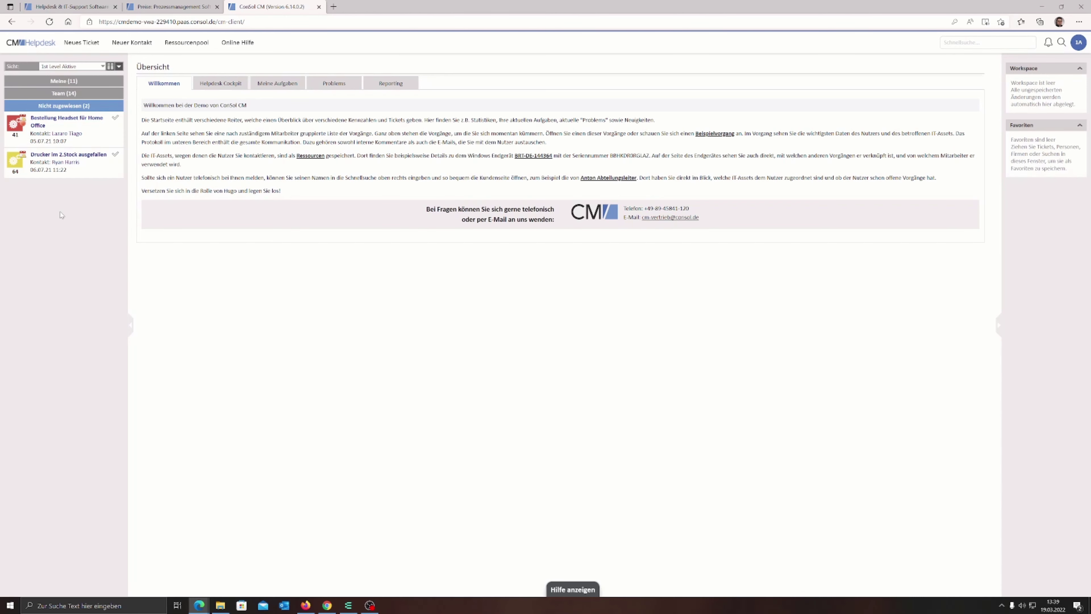
# Step: Enlarge the page and review the overview's Willkommen, Helpdesk Cockpit, Meine Aufgaben and Problems views
pyautogui.hotkey('ctrl', '+')
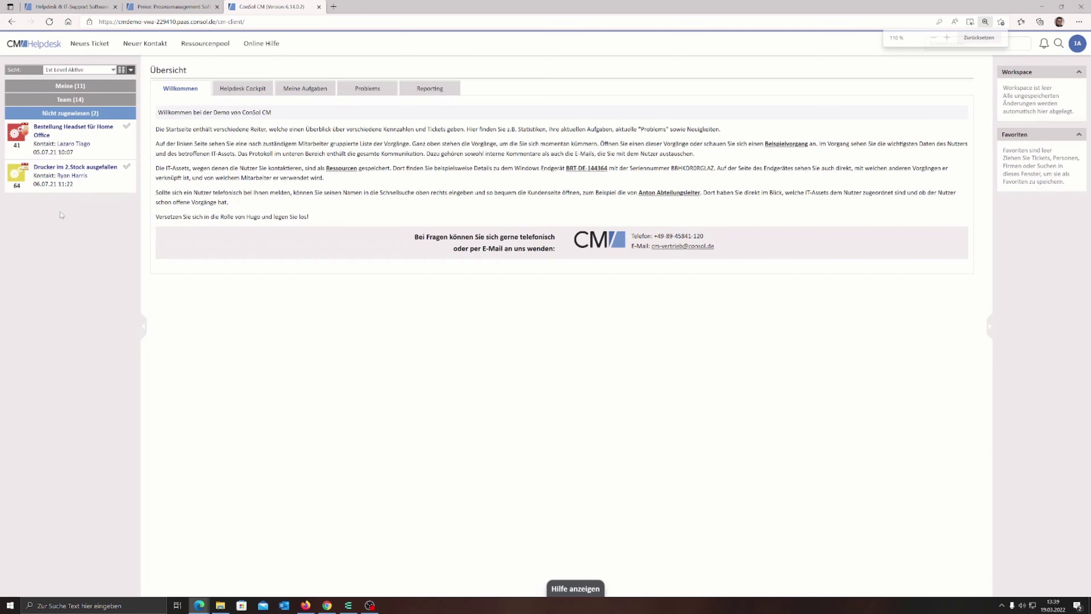
pyautogui.hotkey('ctrl', '+')
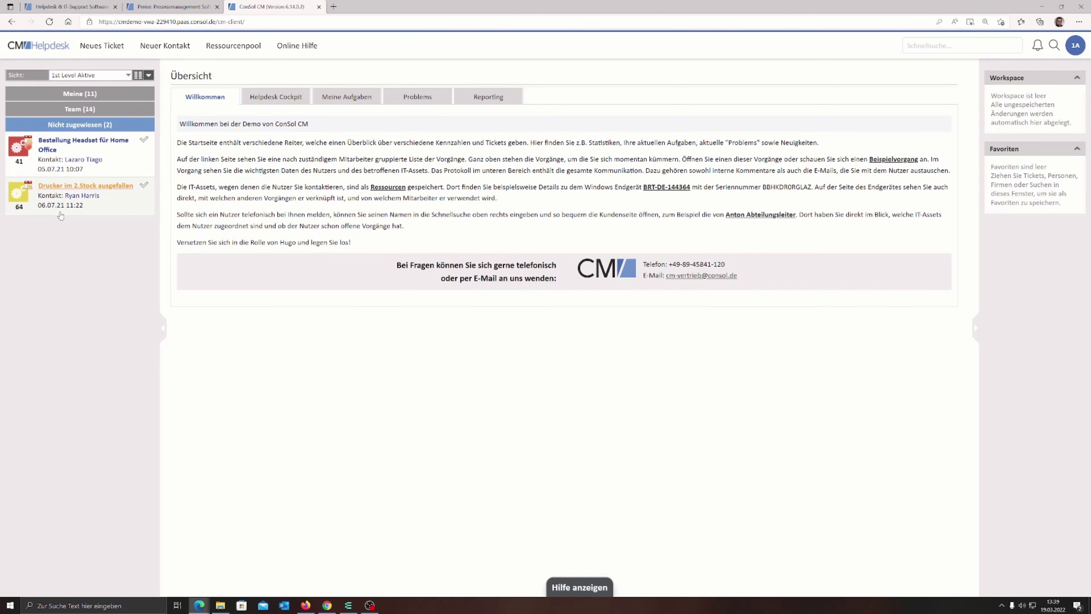
pyautogui.hotkey('ctrl', '+')
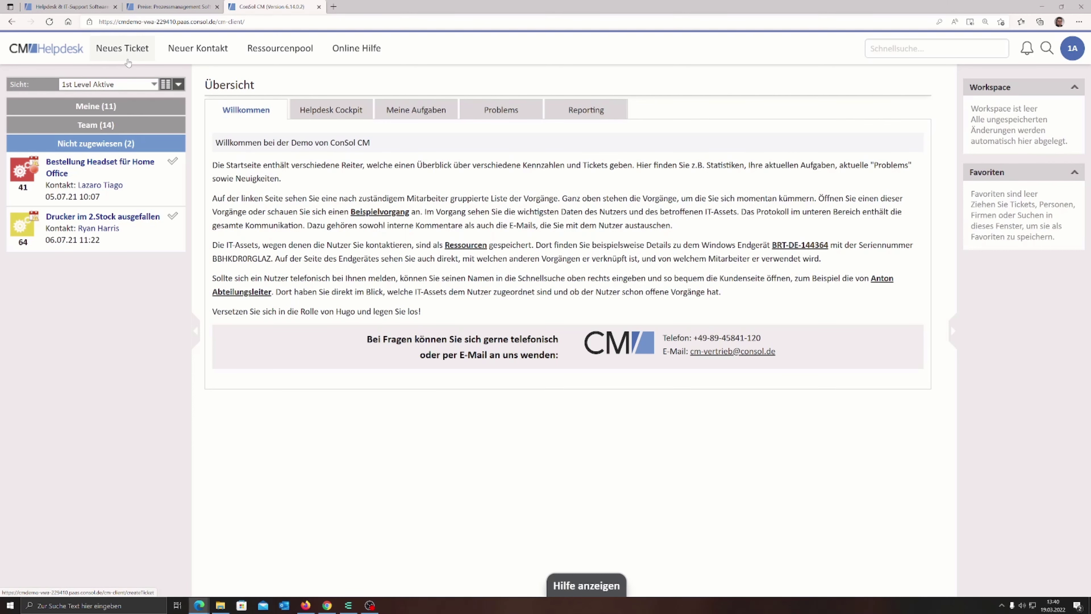
pyautogui.click(301, 114)
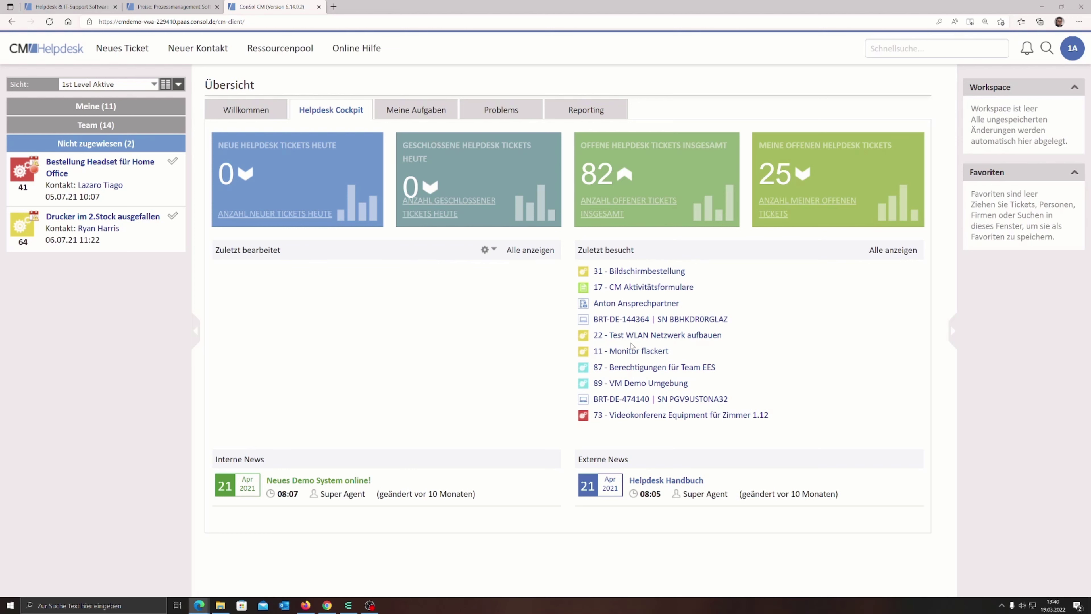
pyautogui.click(421, 117)
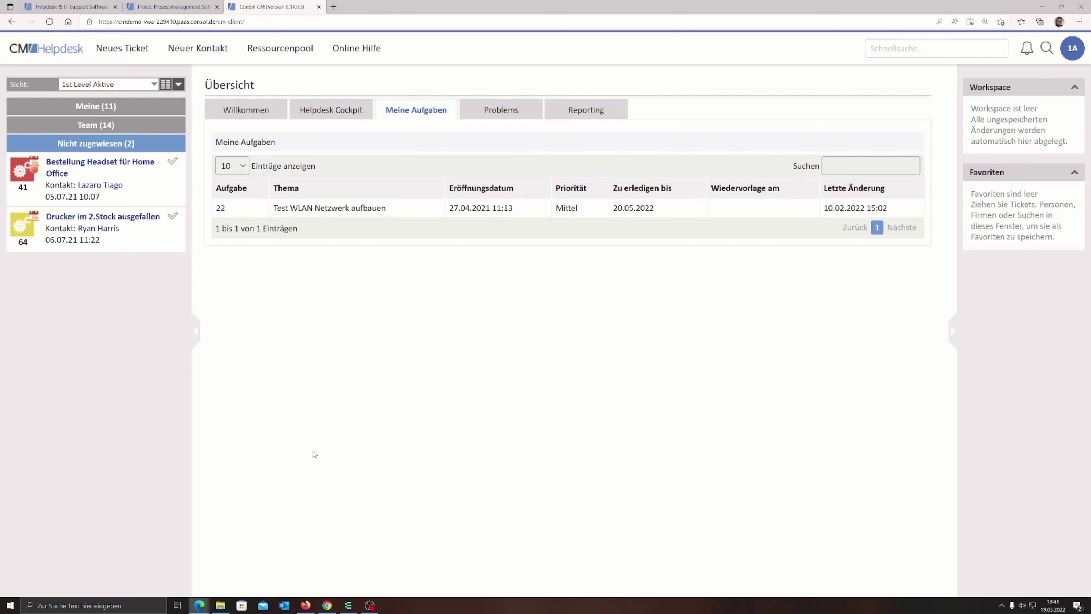
pyautogui.click(513, 117)
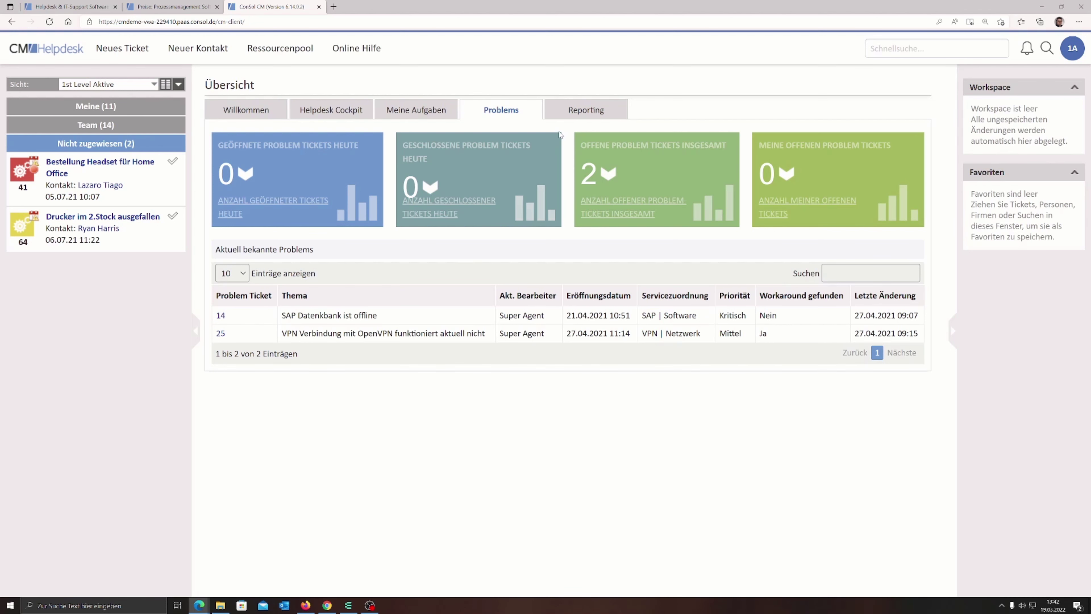
# Step: Examine the Reporting dashboard's ticket charts, customer ratings, weekday volumes and the Tickets im Dispatch list
pyautogui.click(573, 113)
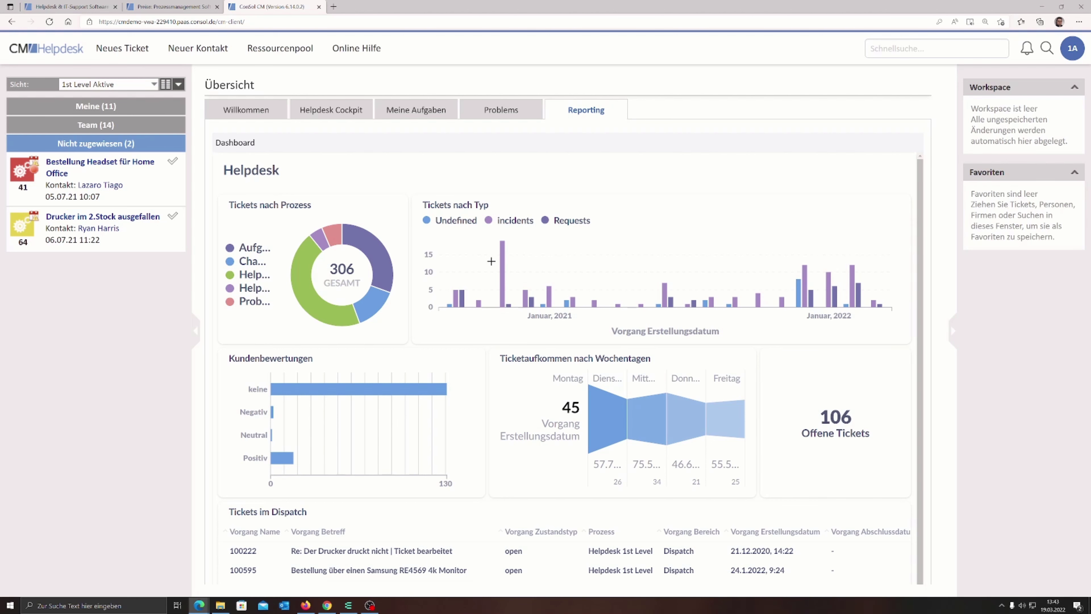
pyautogui.moveTo(503, 285)
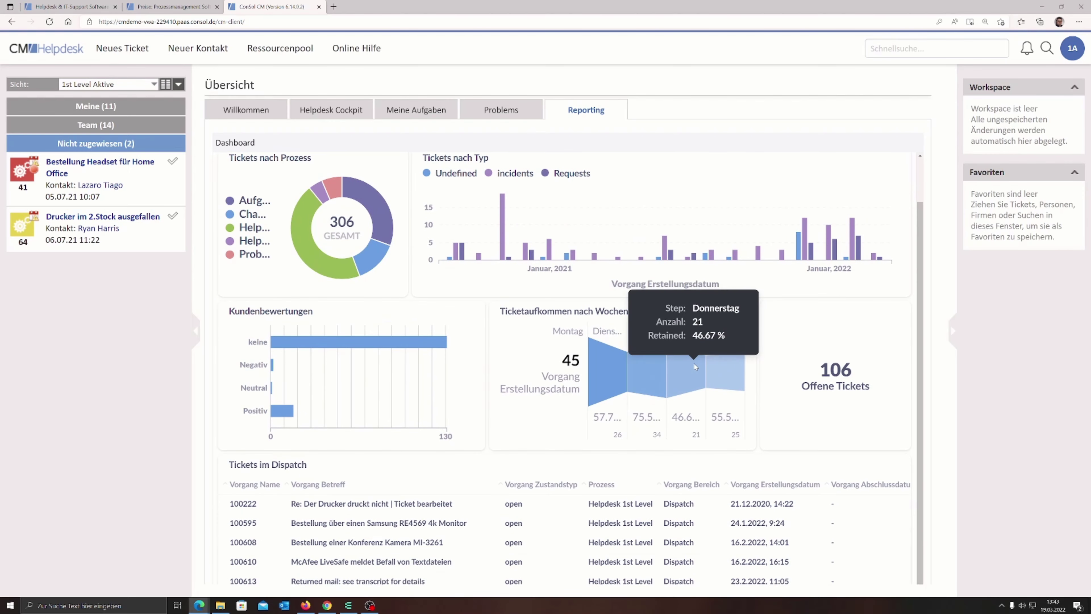
pyautogui.scroll(-5, 693, 364)
pyautogui.scroll(-1, 694, 364)
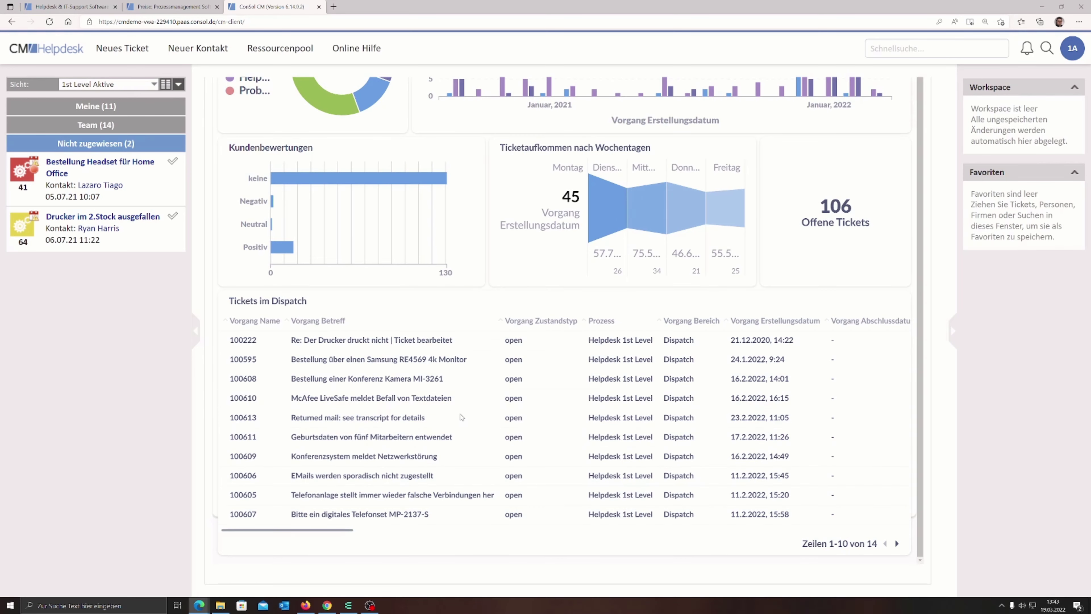
pyautogui.scroll(1, 438, 421)
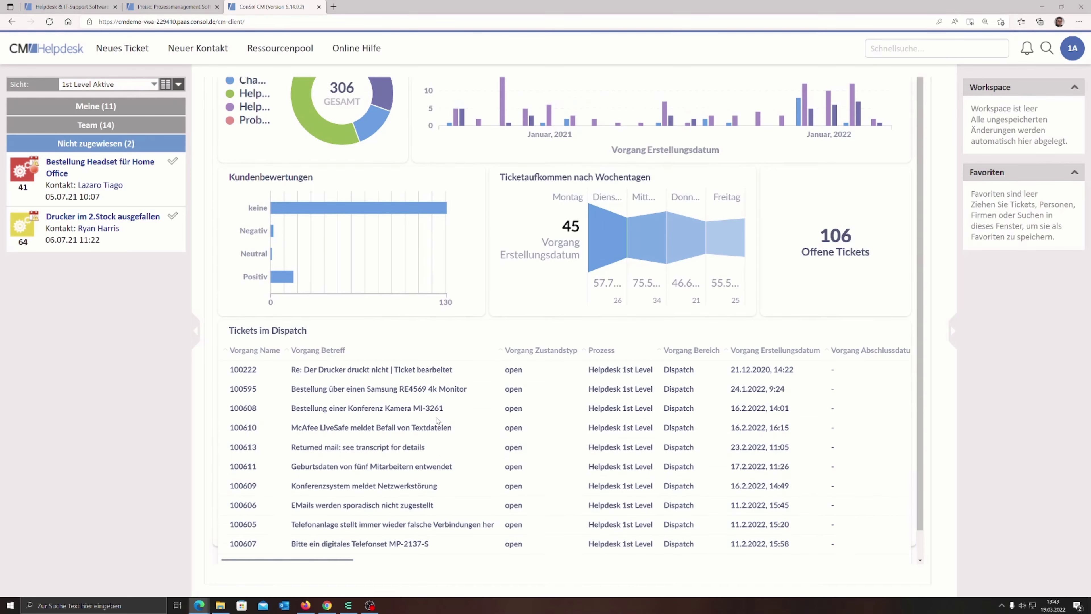
pyautogui.scroll(3, 427, 154)
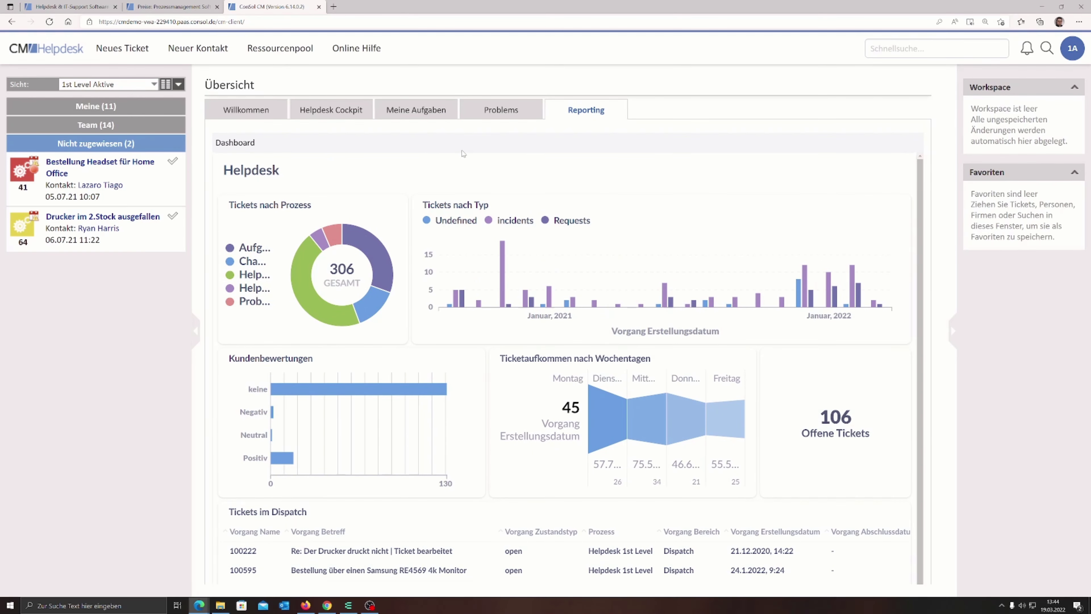
# Step: Open the problem ticket "SAP Datenkbank ist offline" from the known problems and review its process status and detail data
pyautogui.click(512, 113)
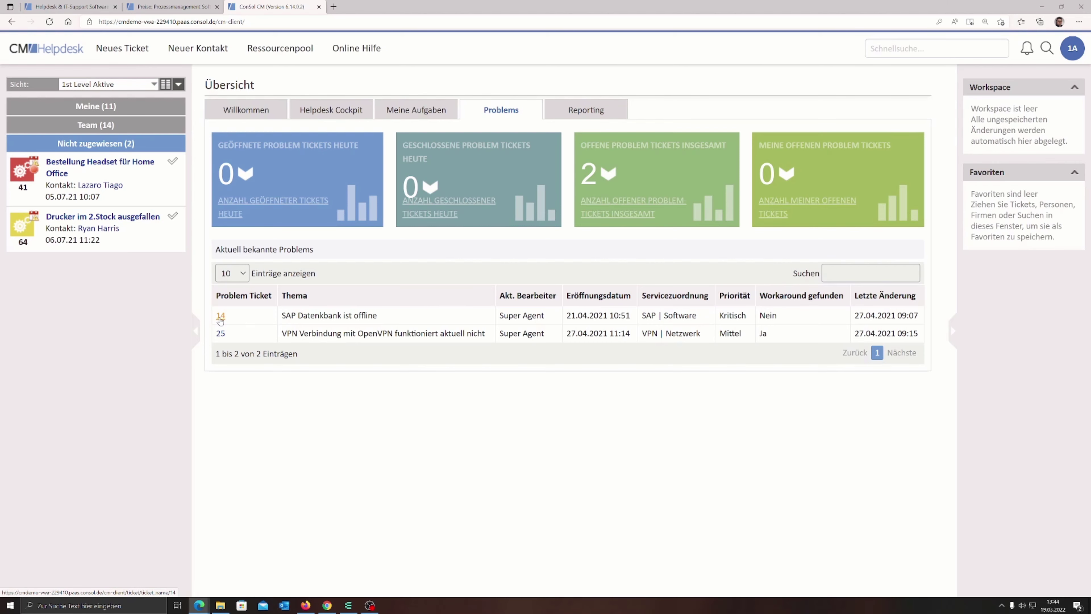
pyautogui.click(220, 316)
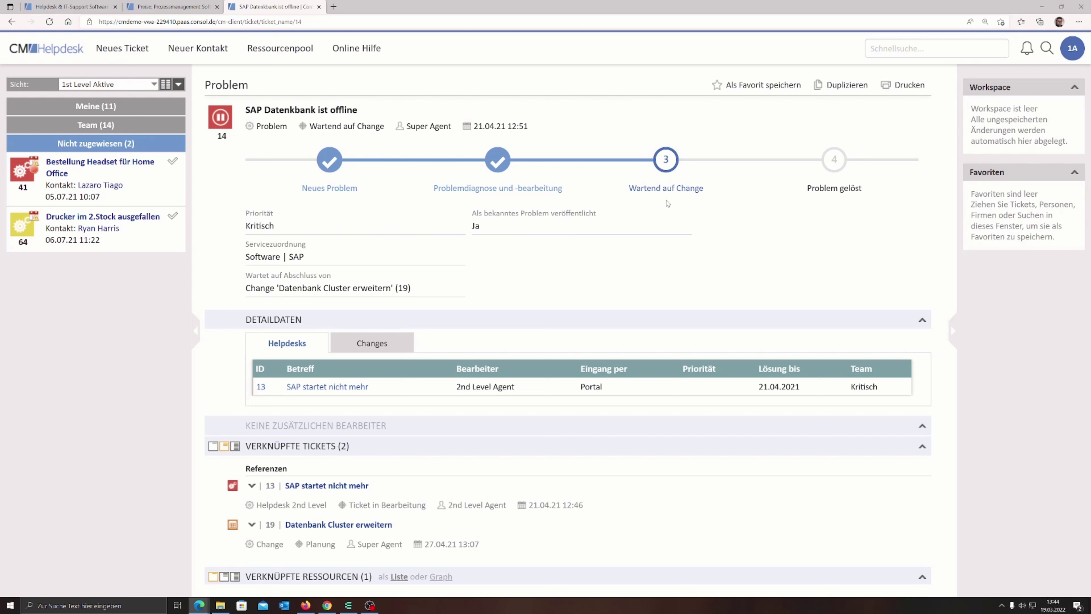
pyautogui.scroll(-2, 597, 253)
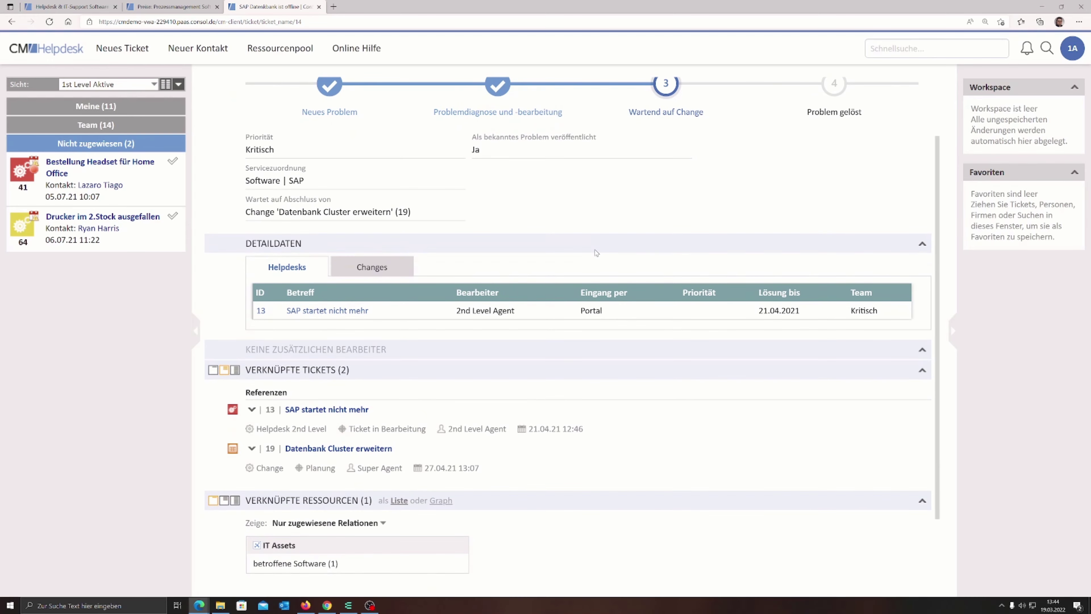
pyautogui.scroll(2, 596, 252)
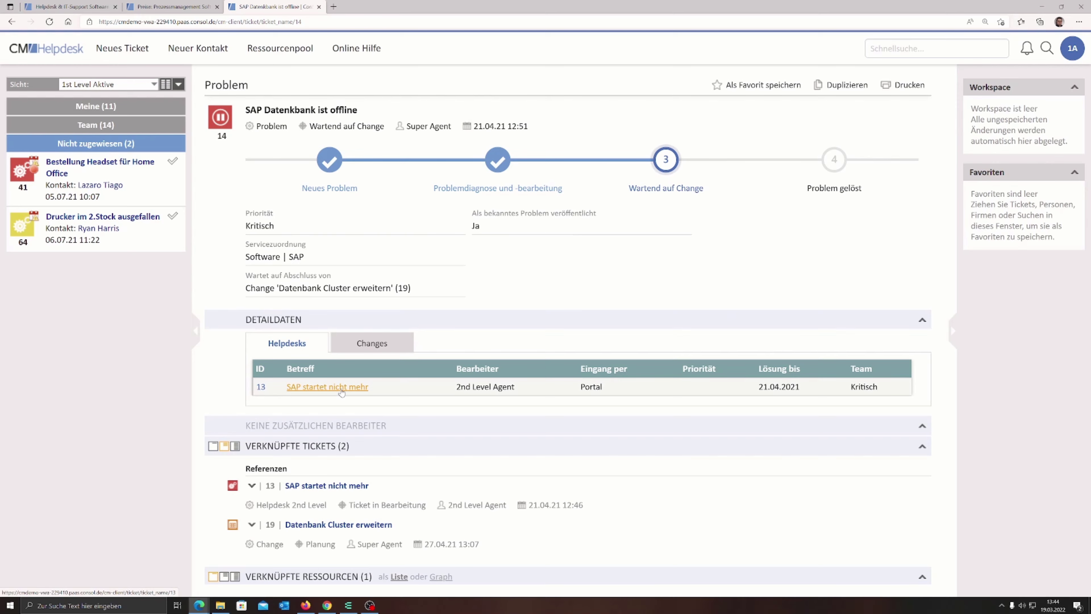
# Step: Review the problem ticket's linked tickets, linked resources and protocol, and show its related changes in the detail data
pyautogui.scroll(-4, 342, 392)
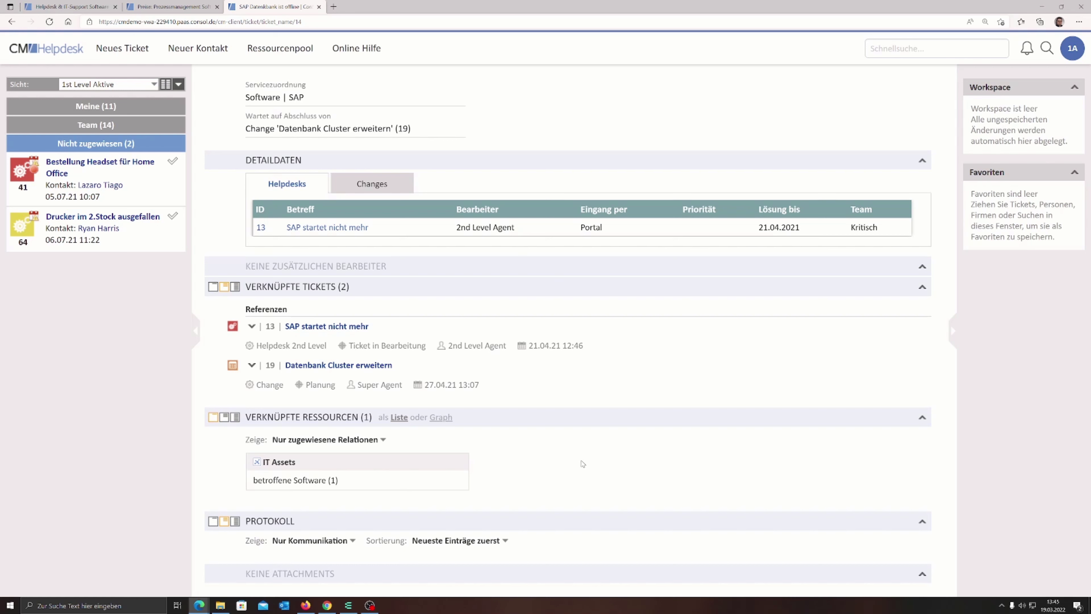
pyautogui.scroll(4, 583, 464)
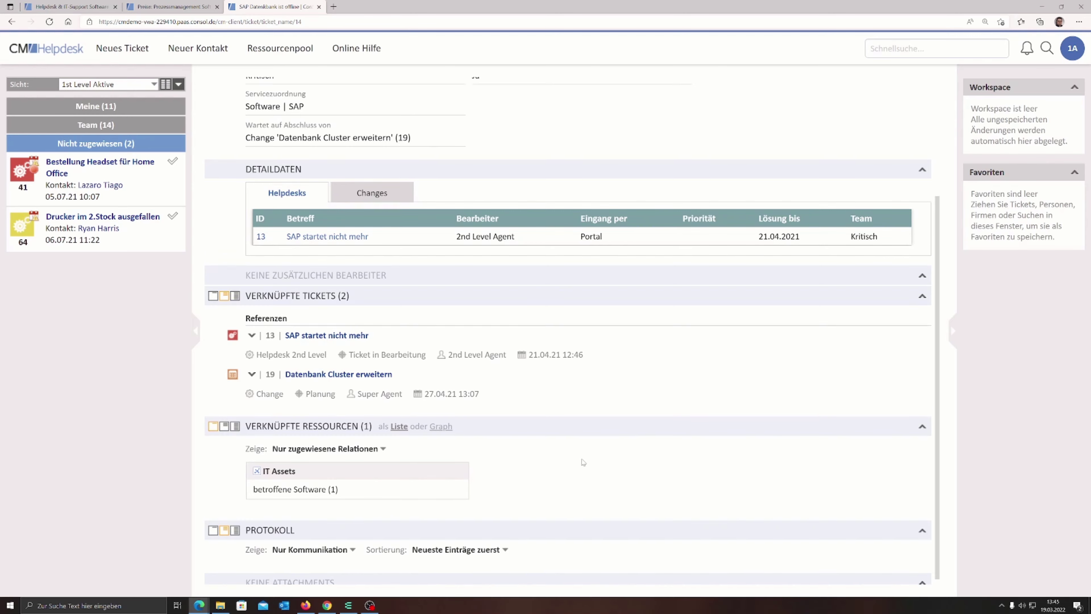
pyautogui.scroll(-4, 554, 590)
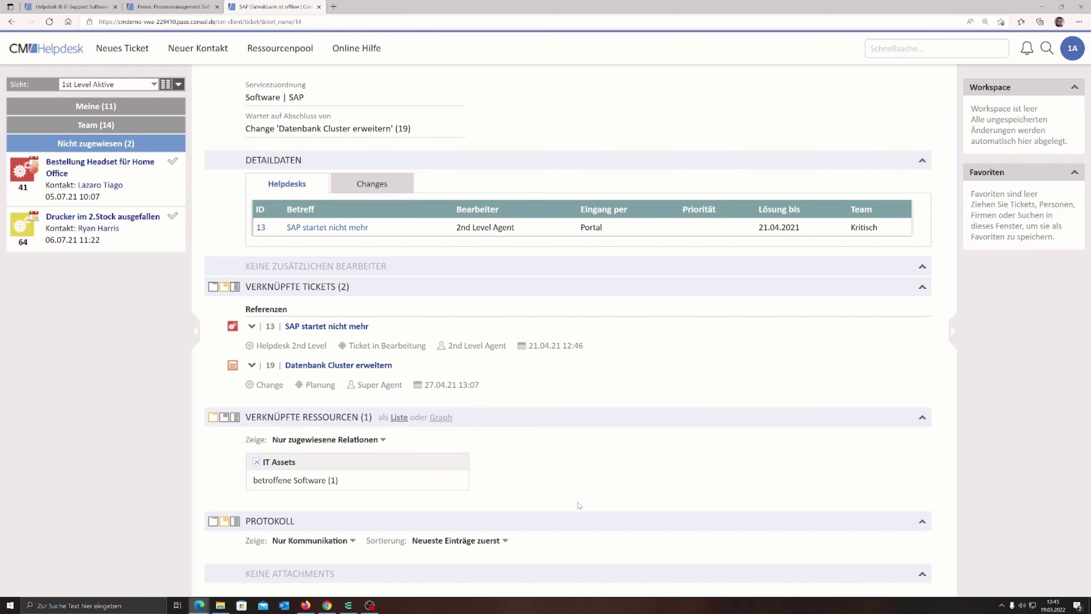
pyautogui.scroll(4, 564, 495)
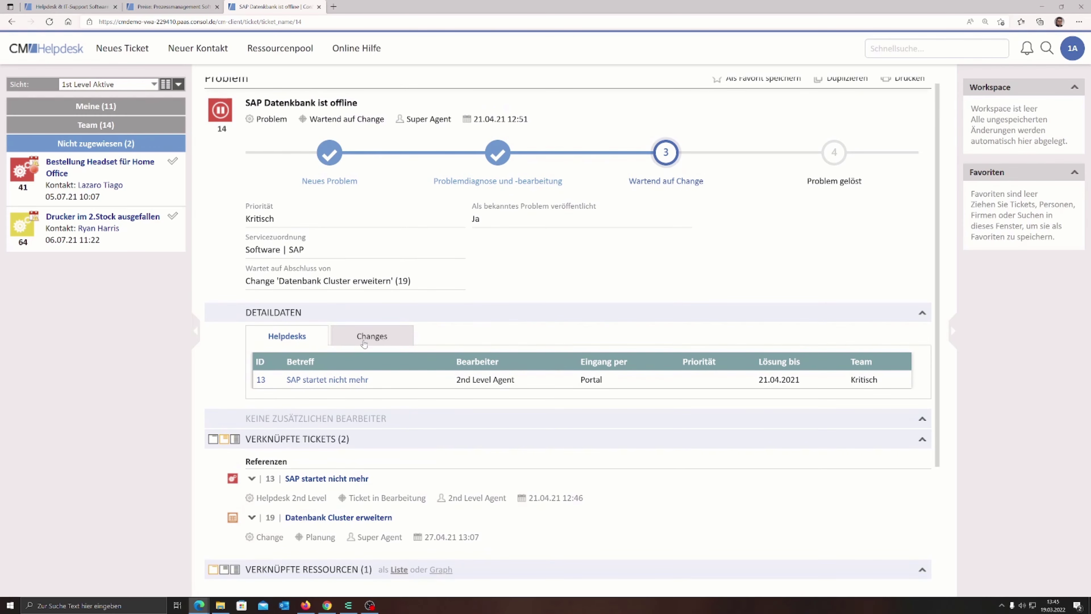
pyautogui.click(371, 336)
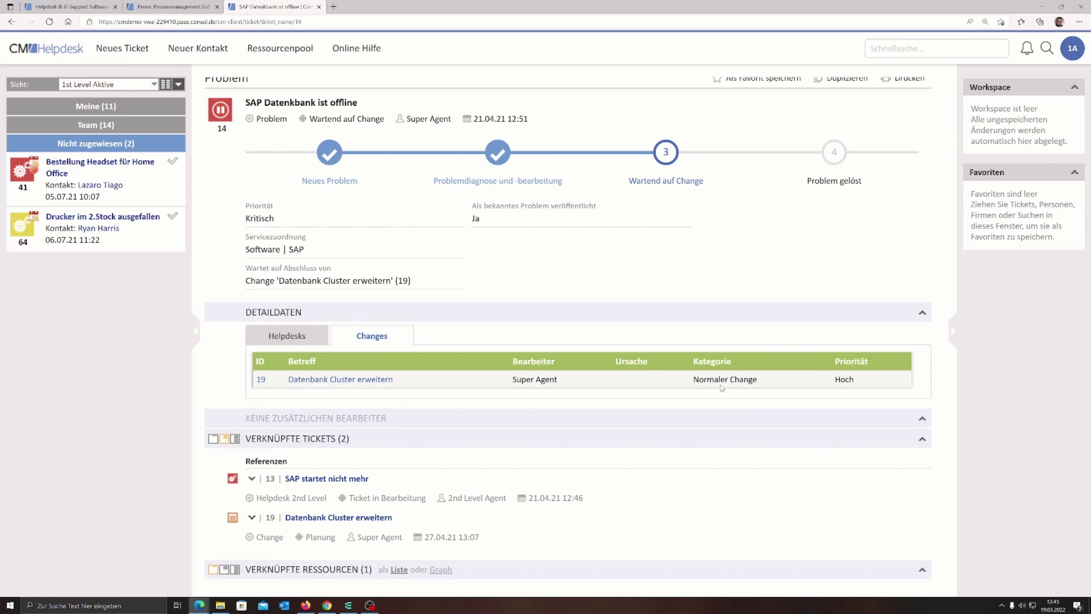
# Step: Open the related change "Datenbank Cluster erweitern" and review its process status, linked problem, contact data and protocol
pyautogui.click(324, 380)
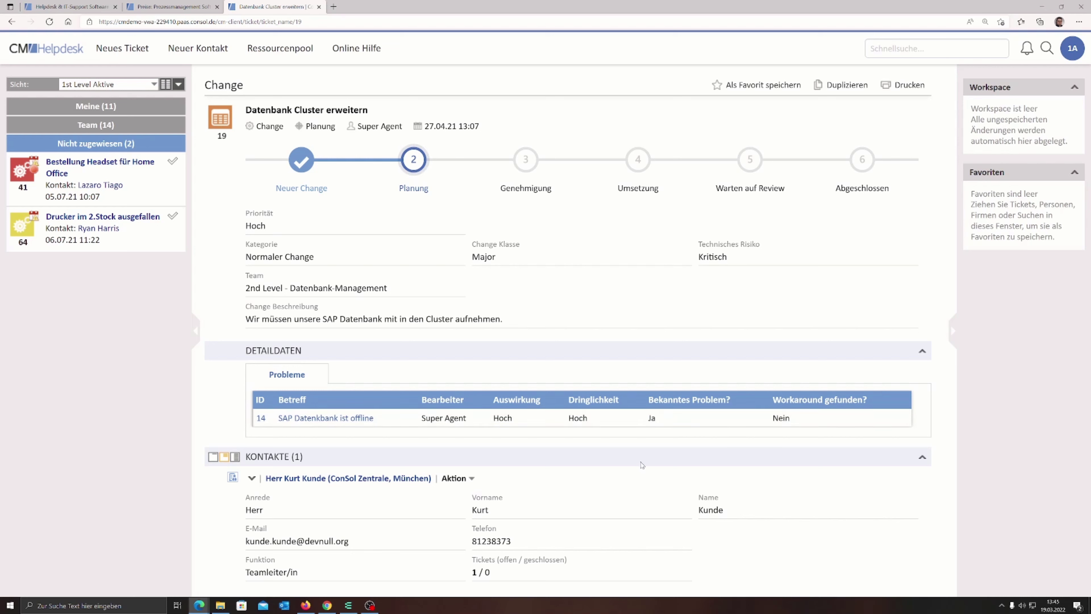
pyautogui.scroll(-2, 684, 468)
pyautogui.scroll(-4, 684, 468)
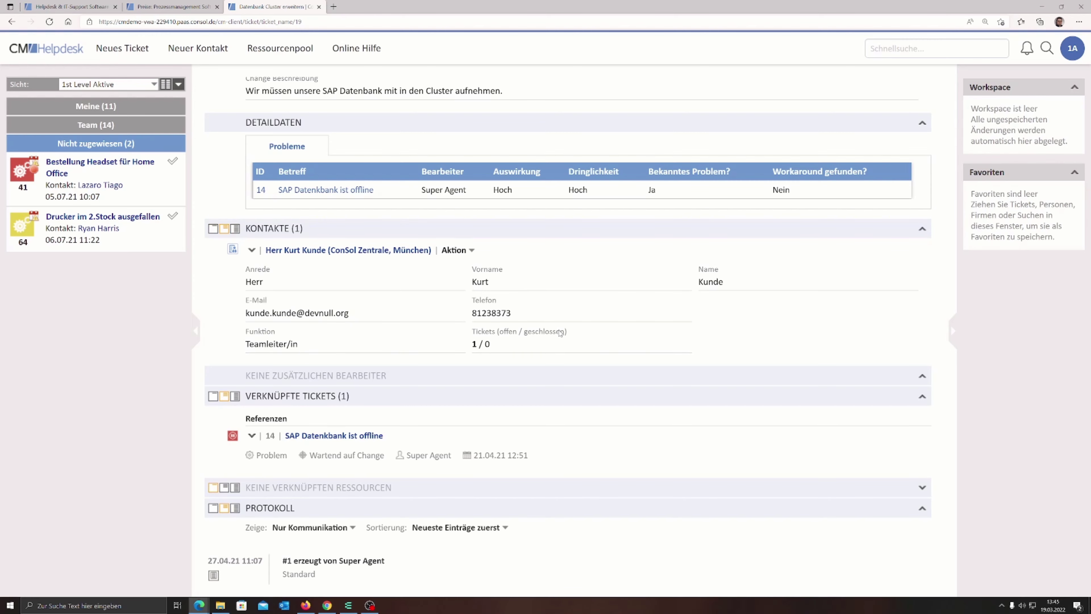
pyautogui.scroll(-2, 335, 337)
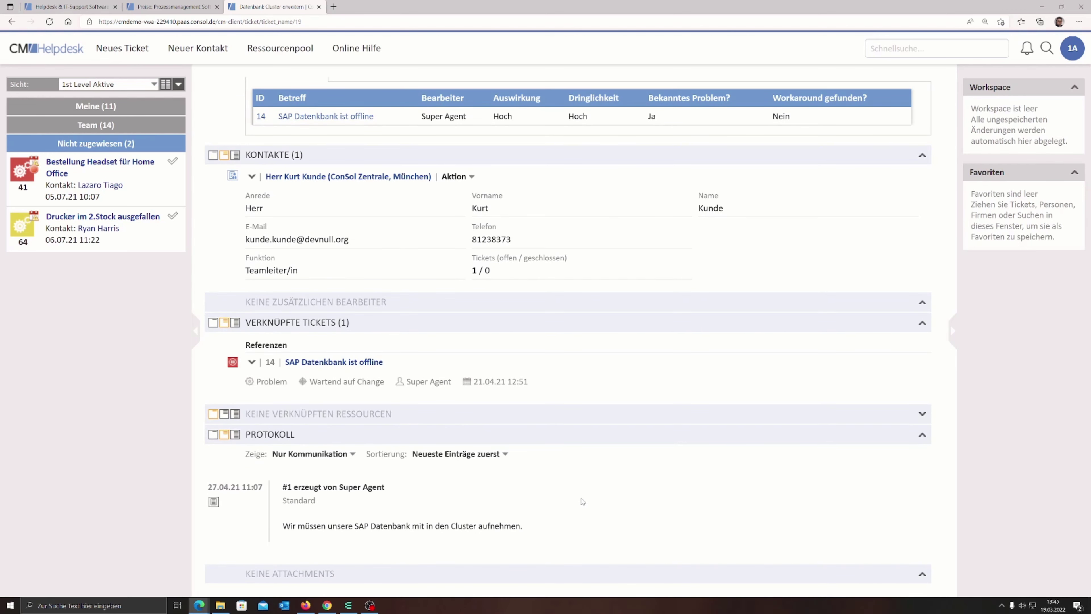
pyautogui.scroll(8, 582, 500)
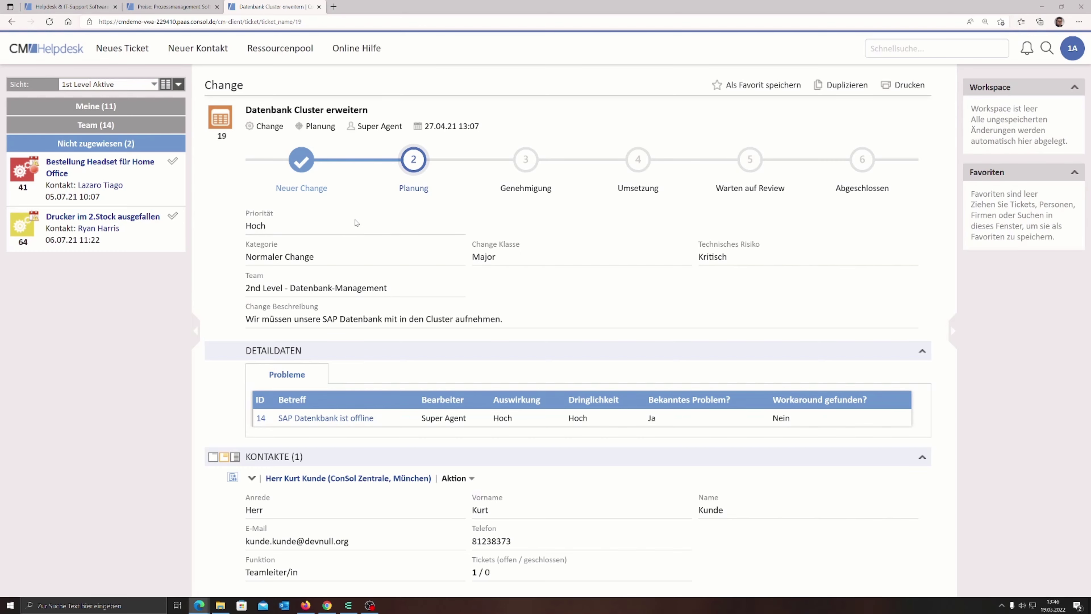
pyautogui.scroll(-2, 359, 312)
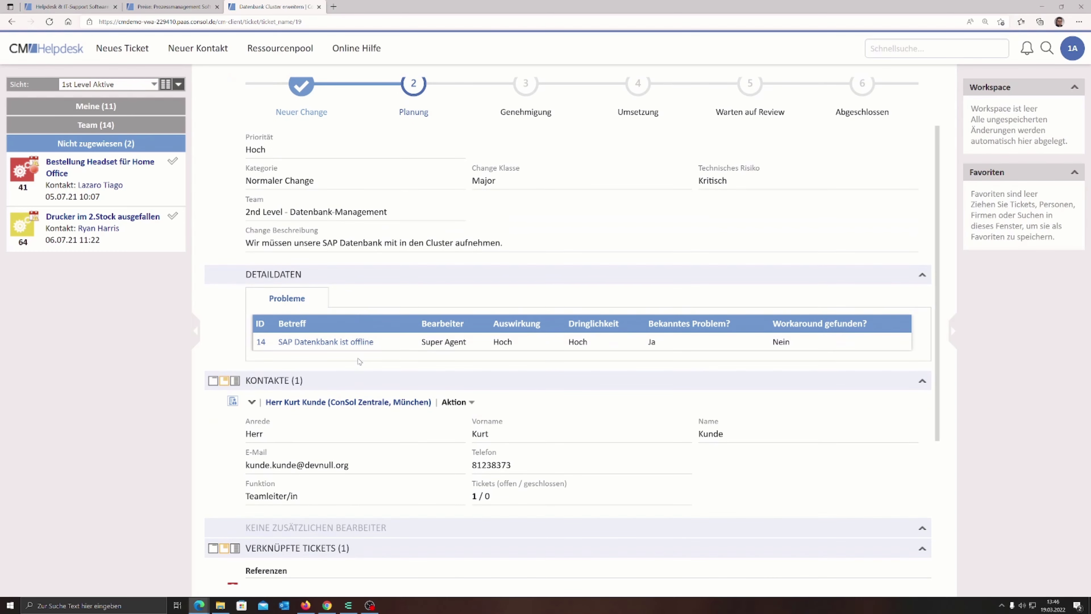
# Step: Return to the problem ticket "SAP Datenkbank ist offline" from the change and review its helpdesk references, linked tickets and resources
pyautogui.click(296, 343)
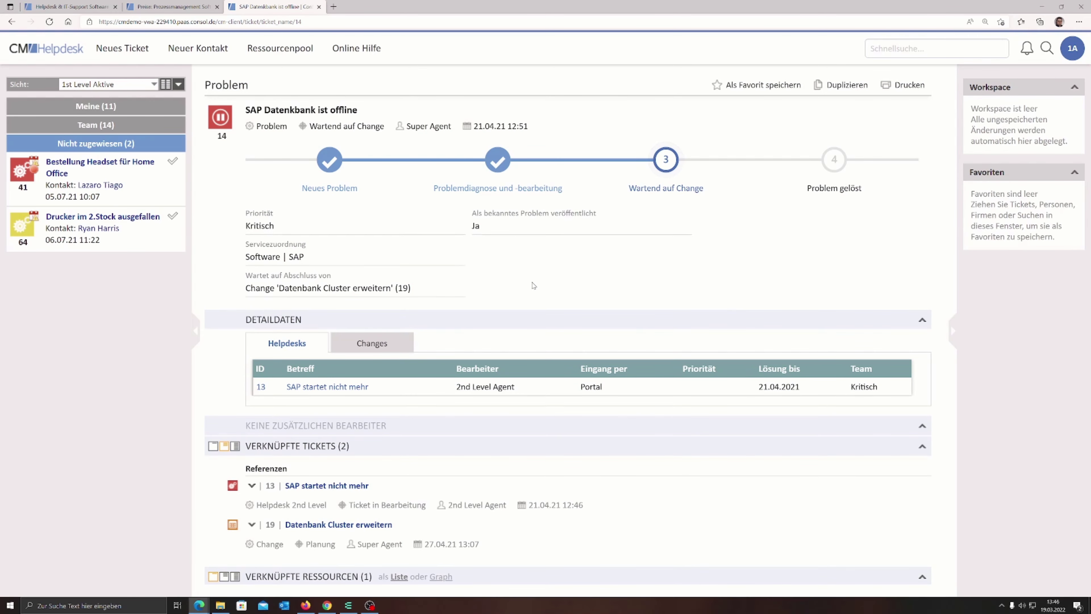
pyautogui.scroll(-4, 530, 288)
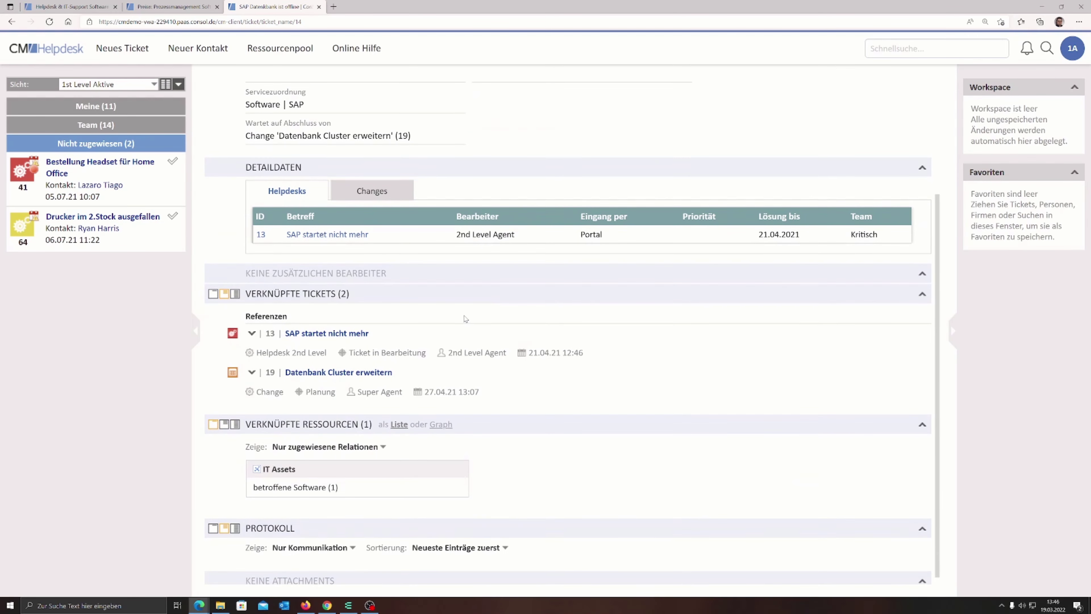
pyautogui.scroll(4, 465, 319)
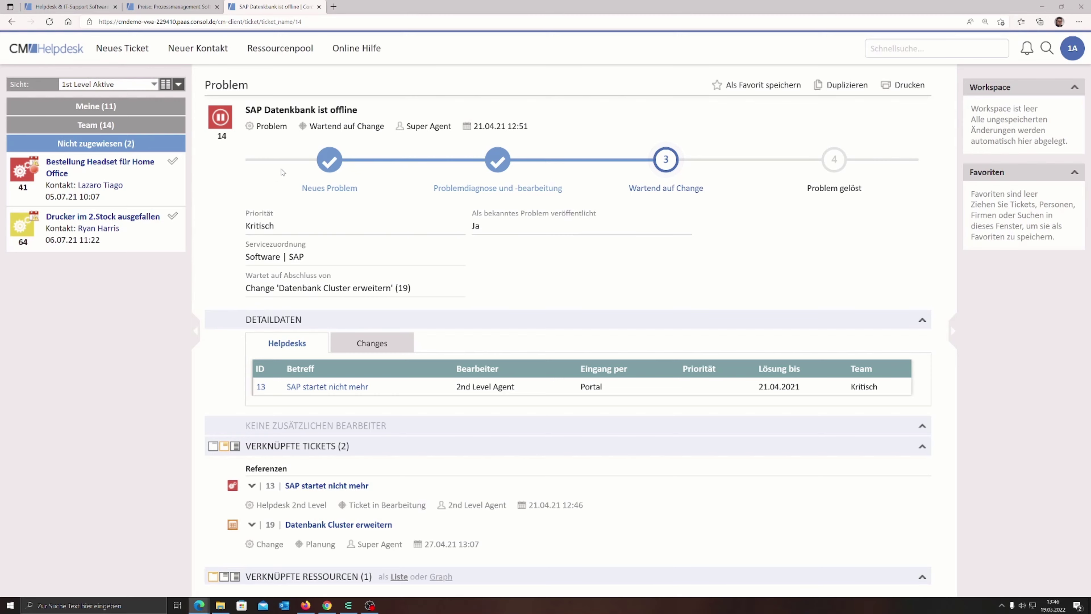
pyautogui.scroll(-3, 285, 237)
pyautogui.scroll(3, 285, 236)
# Step: Show the agent's own tickets in the 1st Level Aktive view and look through the list
pyautogui.click(104, 108)
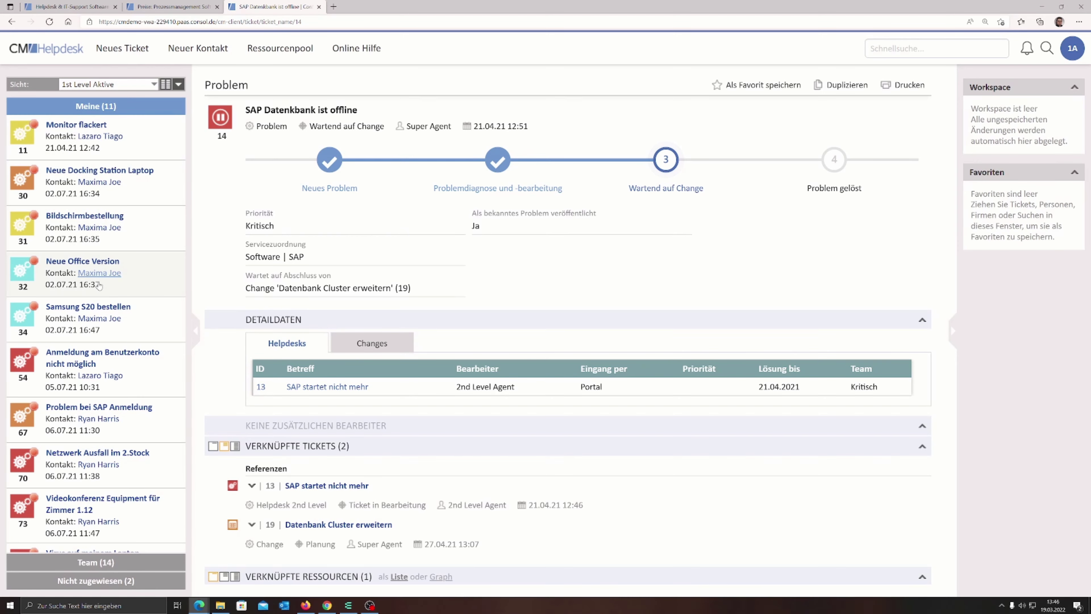
pyautogui.scroll(-2, 81, 517)
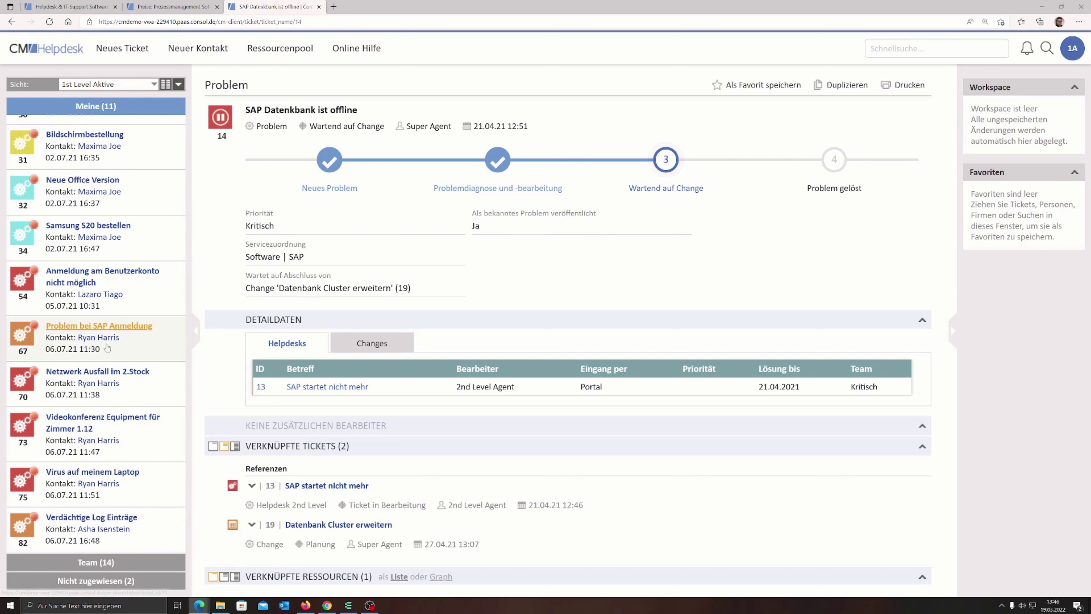
pyautogui.scroll(2, 99, 257)
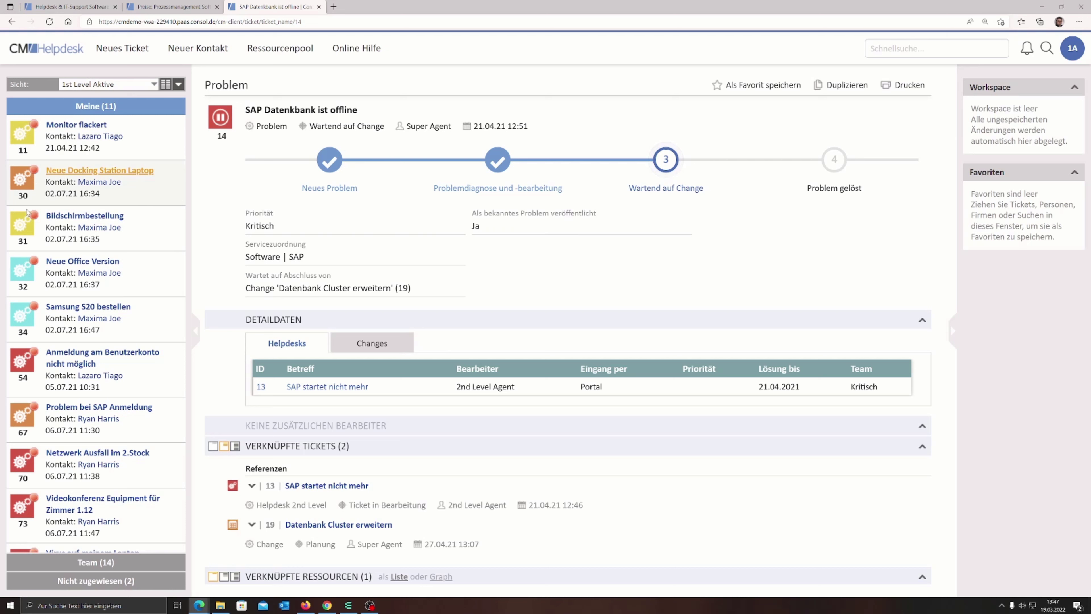
pyautogui.scroll(-2, 50, 330)
pyautogui.scroll(-2, 51, 330)
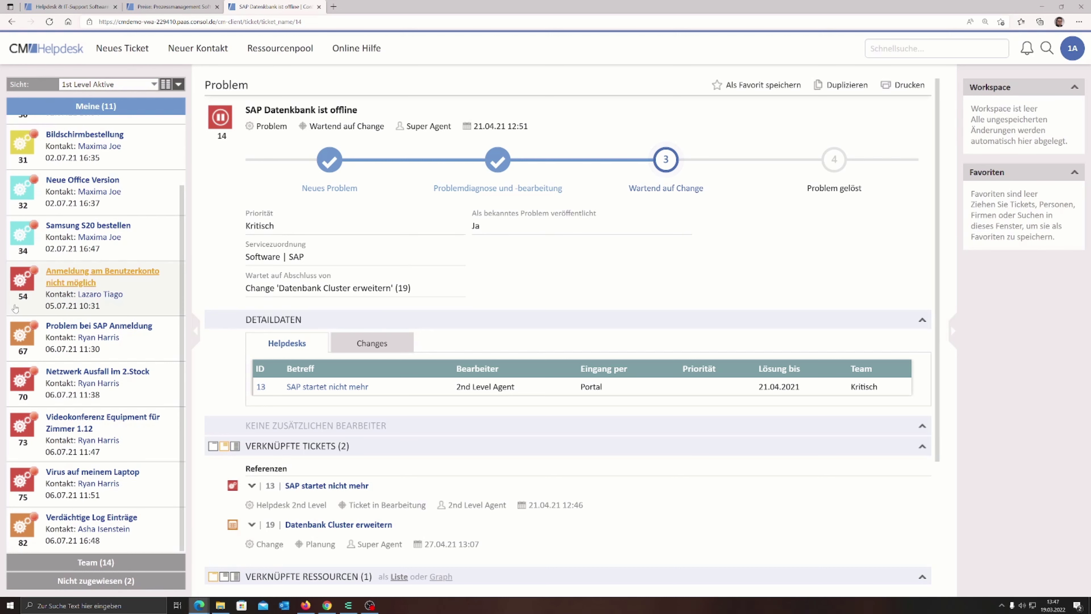
# Step: Open the ticket "Anmeldung am Benutzerkonto nicht möglich" and review its details, contact and protocol entry
pyautogui.click(65, 282)
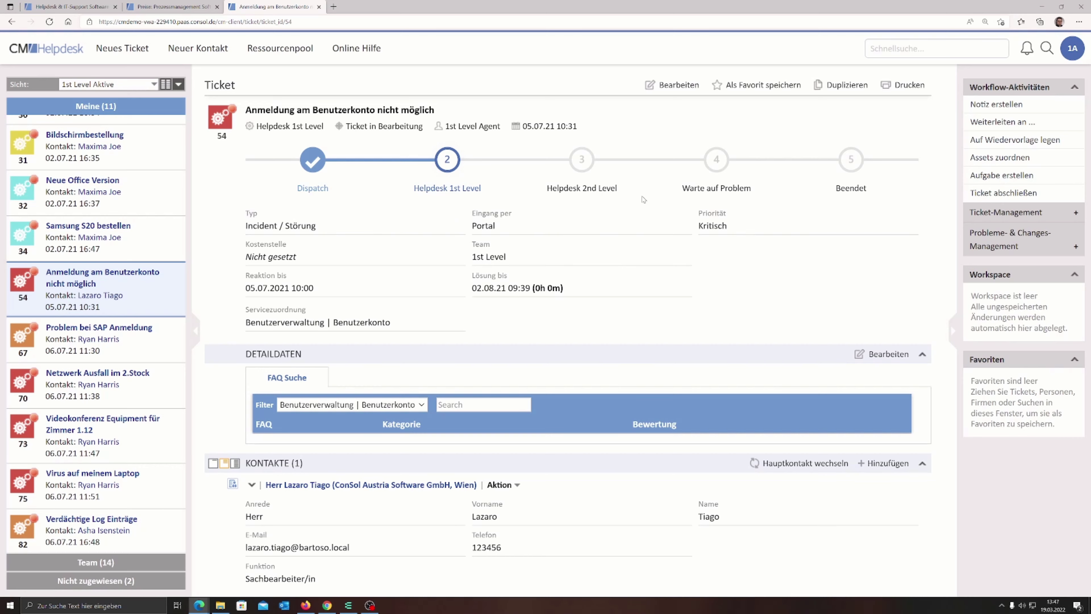
pyautogui.scroll(-5, 416, 289)
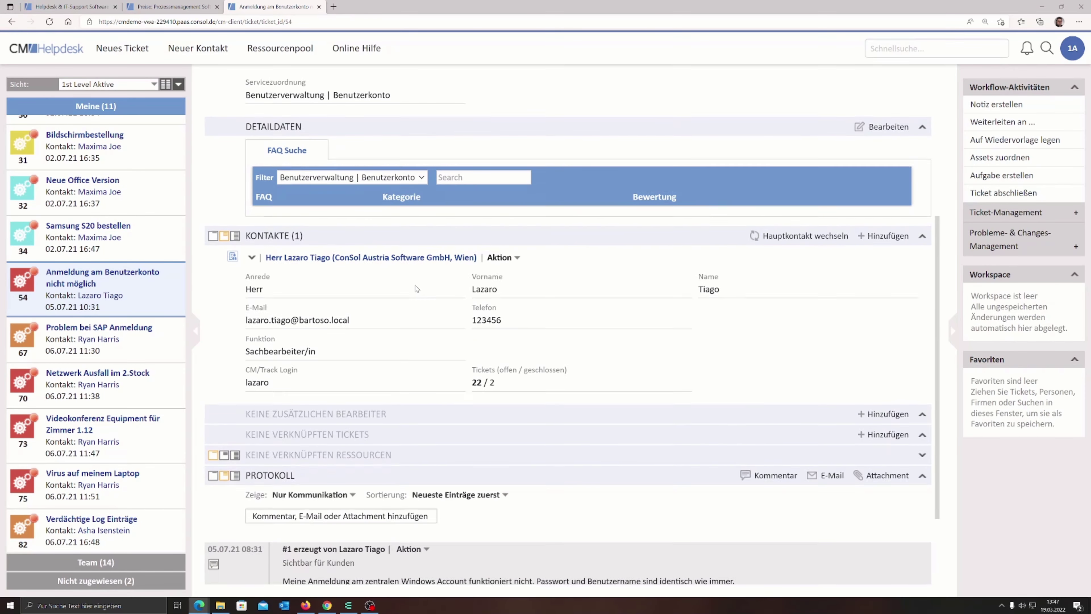
pyautogui.scroll(-1, 401, 372)
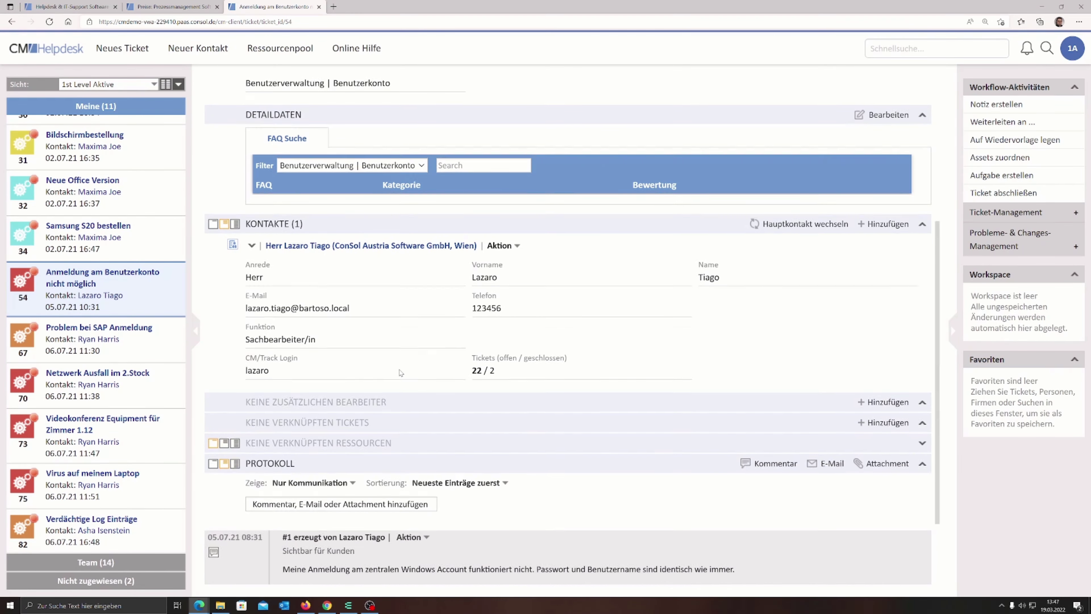
pyautogui.scroll(-2, 401, 372)
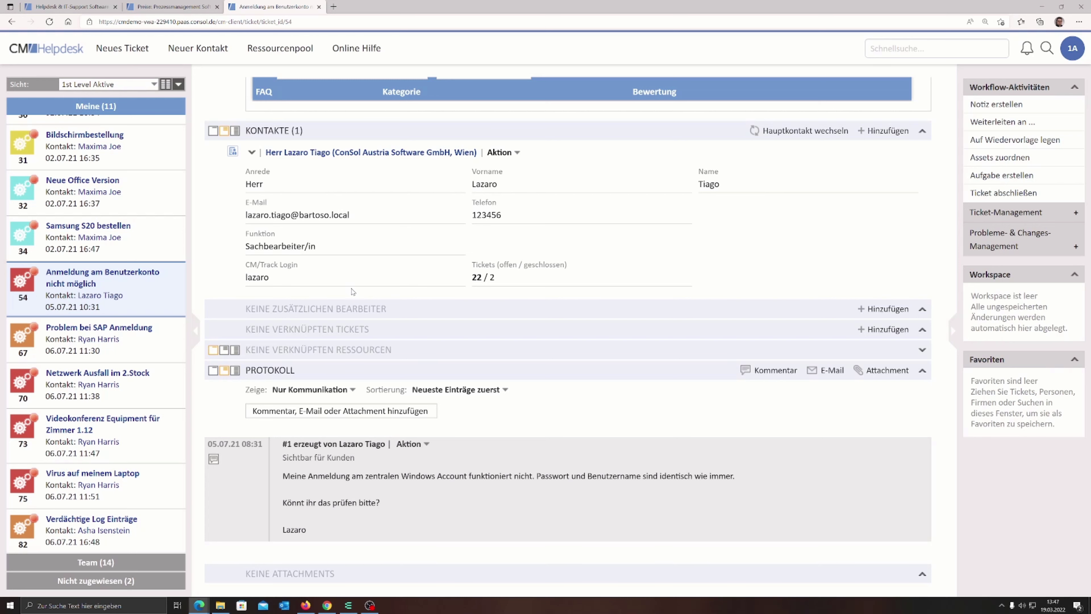
pyautogui.scroll(7, 343, 240)
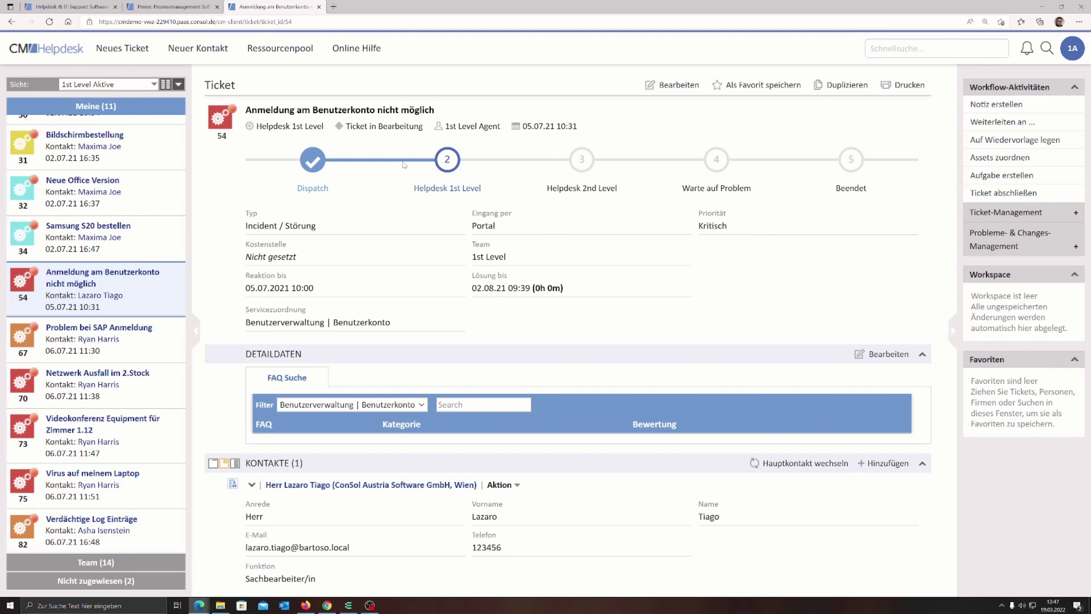
# Step: Examine the account login ticket's service assignment, response deadlines, FAQ search and protocol options
pyautogui.scroll(-3, 451, 165)
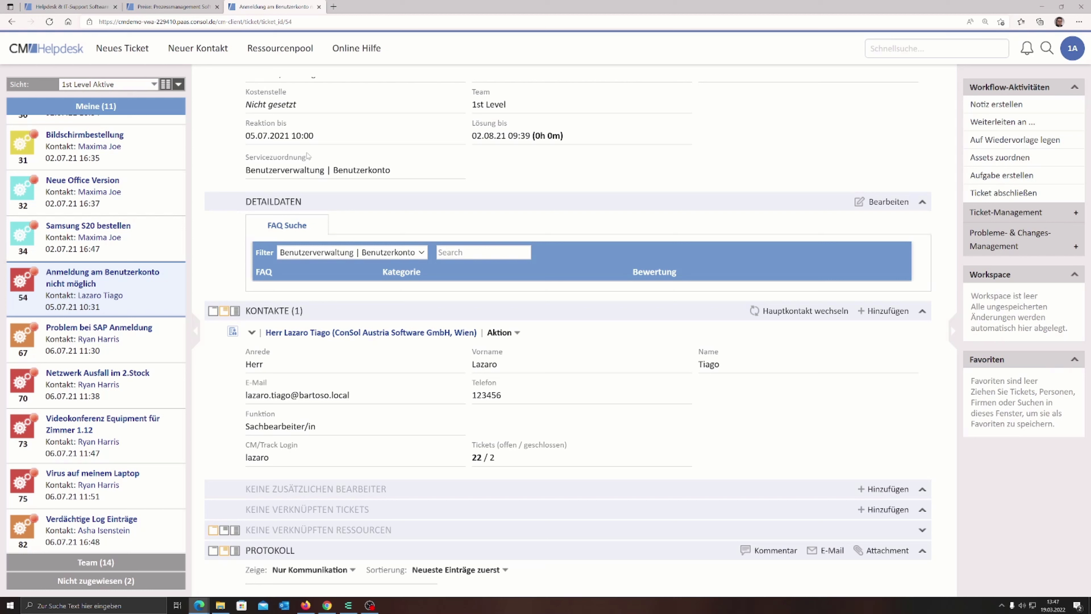
pyautogui.scroll(3, 415, 166)
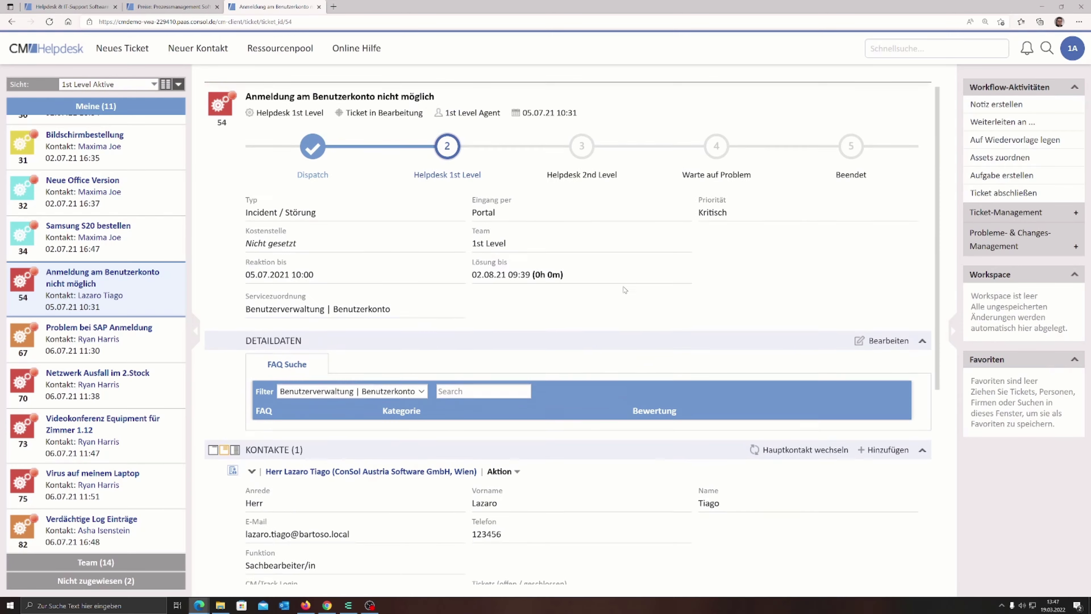
pyautogui.scroll(-3, 591, 330)
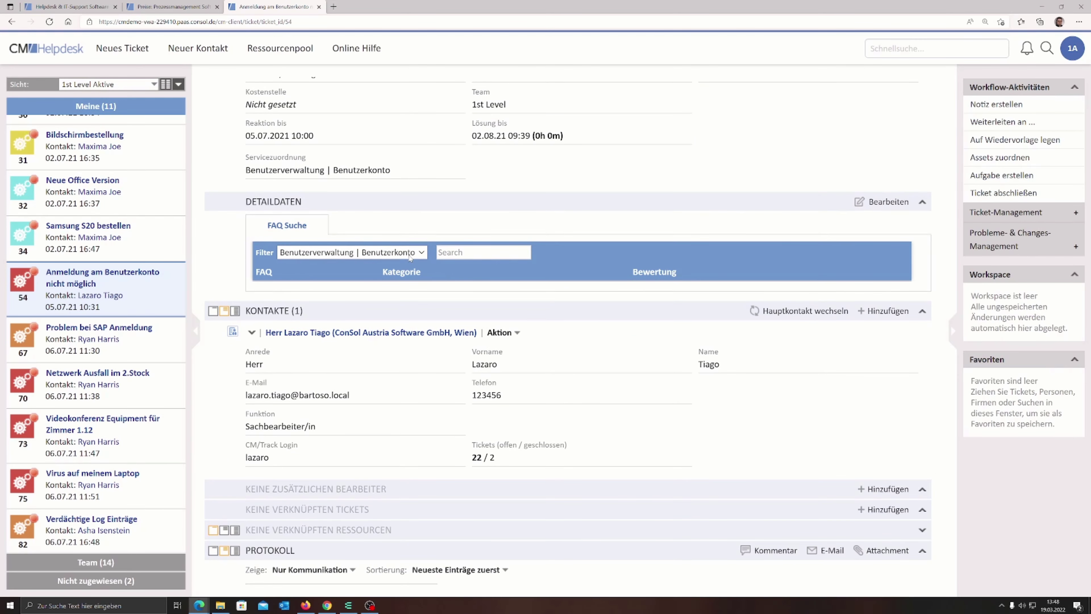
pyautogui.scroll(-4, 419, 292)
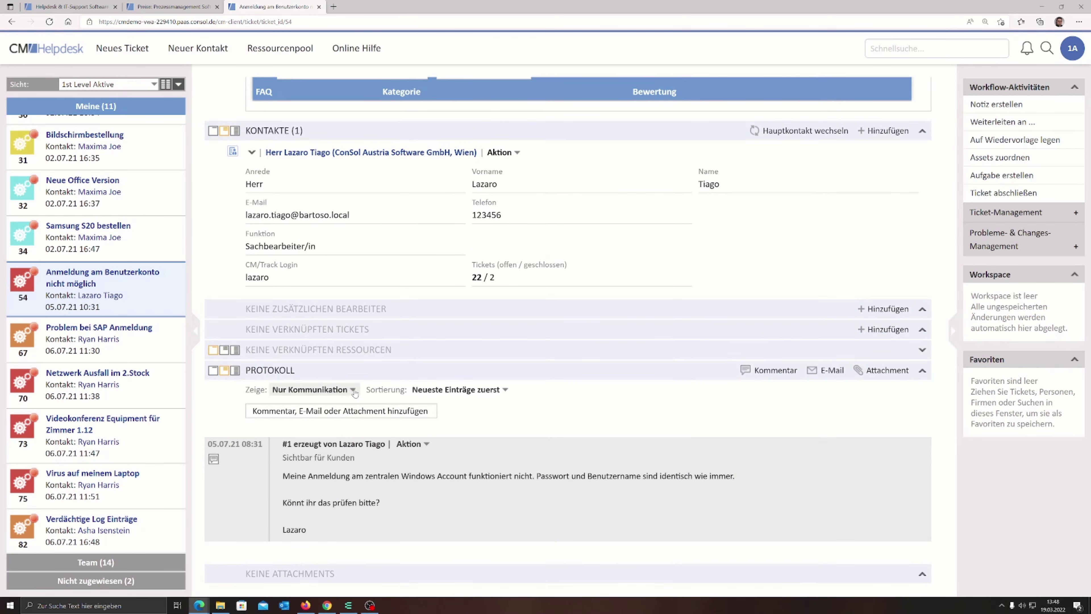
pyautogui.scroll(6, 354, 391)
pyautogui.scroll(1, 354, 392)
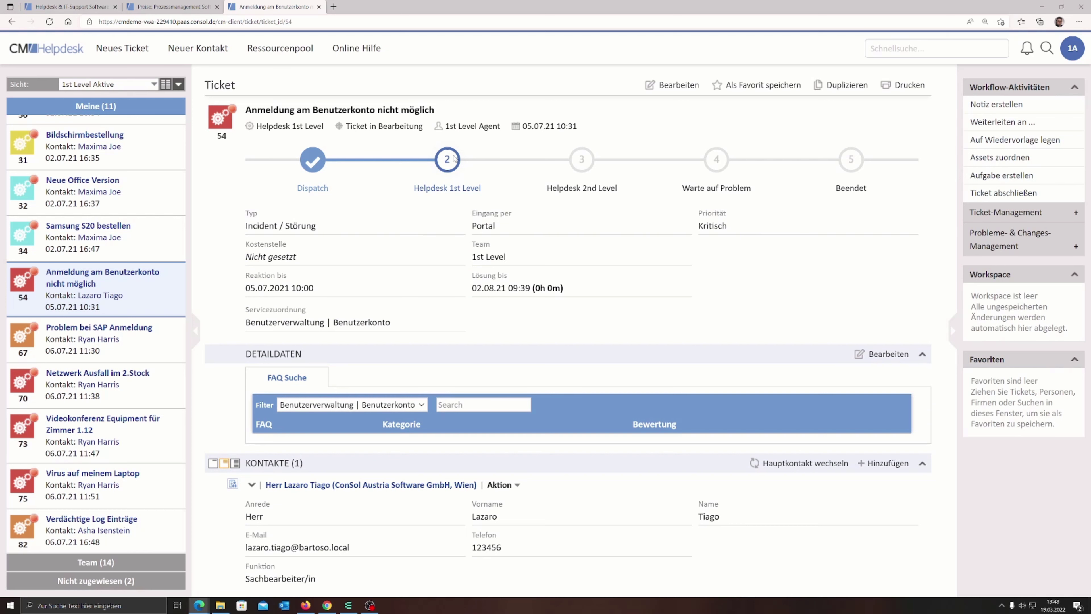
# Step: Collapse the ticket's empty sections for additional agents and linked tickets, and cancel editing the detail data
pyautogui.click(888, 354)
pyautogui.scroll(-3, 439, 387)
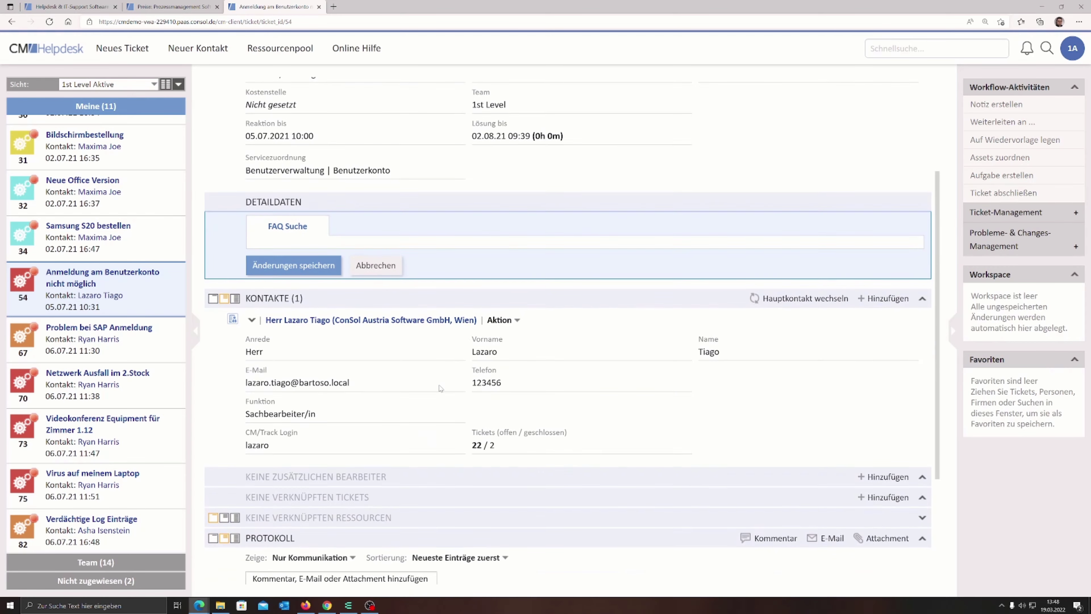
pyautogui.scroll(-4, 329, 327)
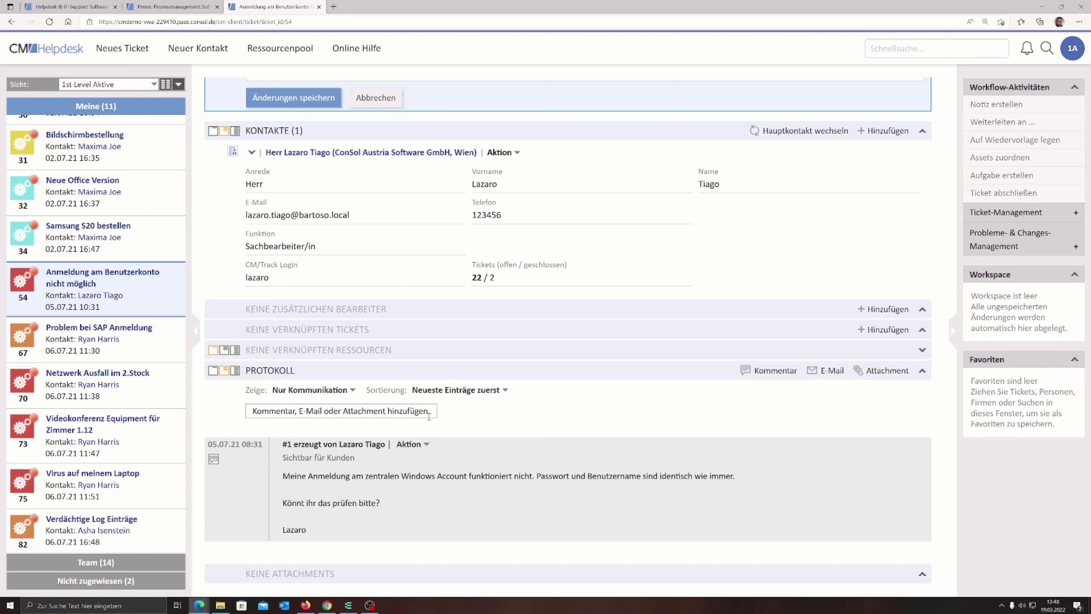
pyautogui.click(922, 310)
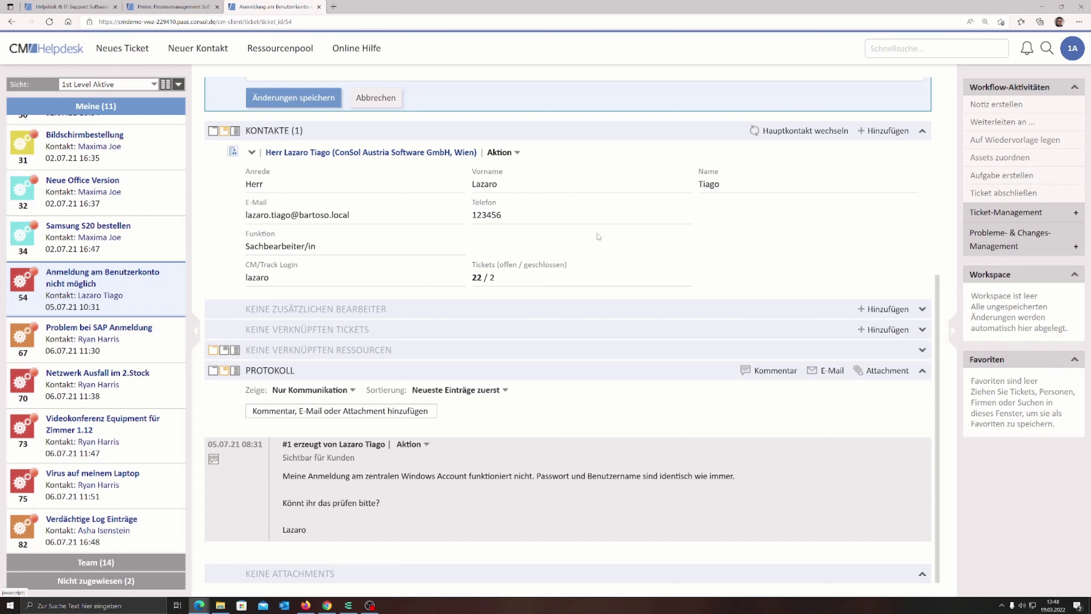
pyautogui.scroll(6, 618, 253)
pyautogui.scroll(1, 694, 298)
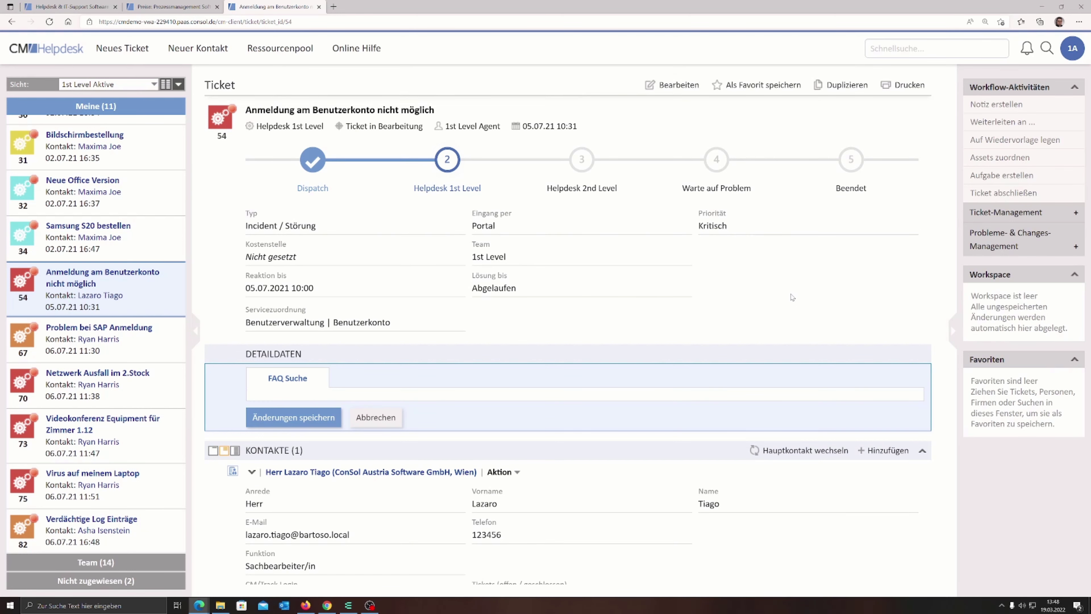
pyautogui.scroll(-3, 791, 299)
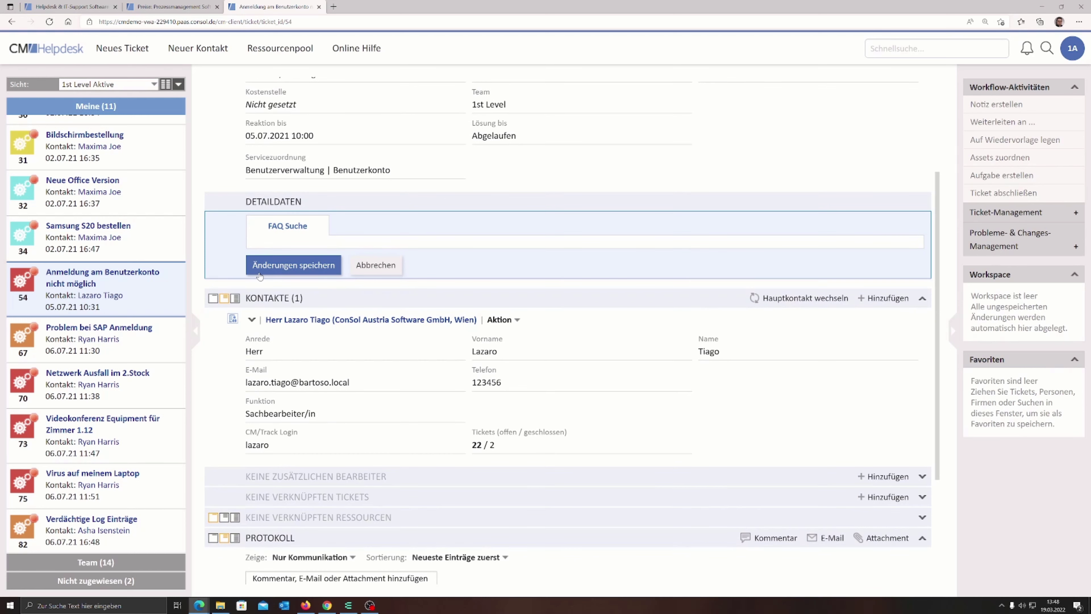
pyautogui.click(401, 264)
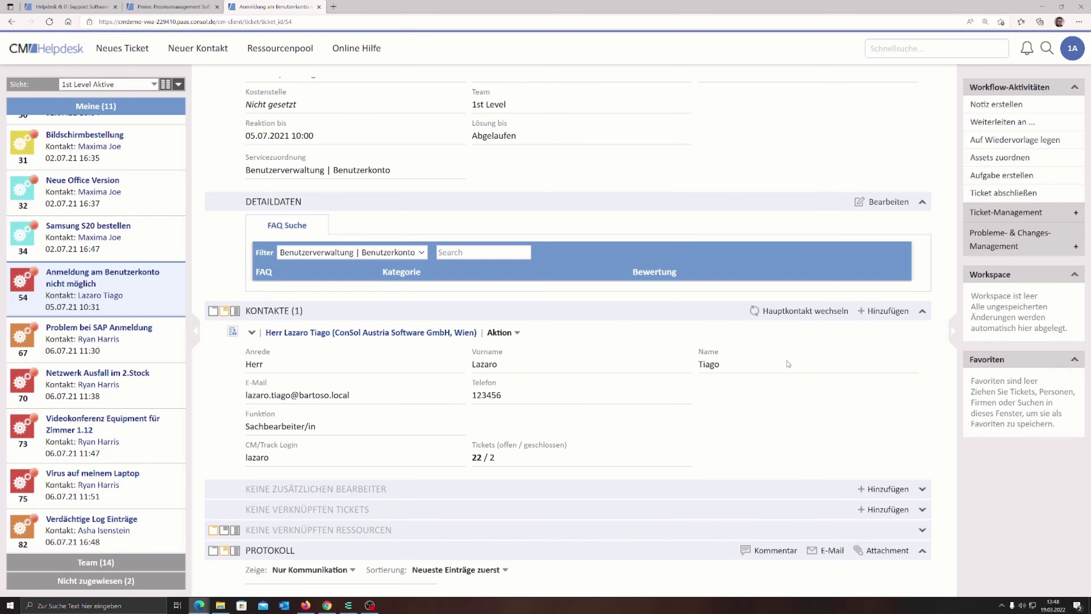
pyautogui.scroll(-2, 748, 343)
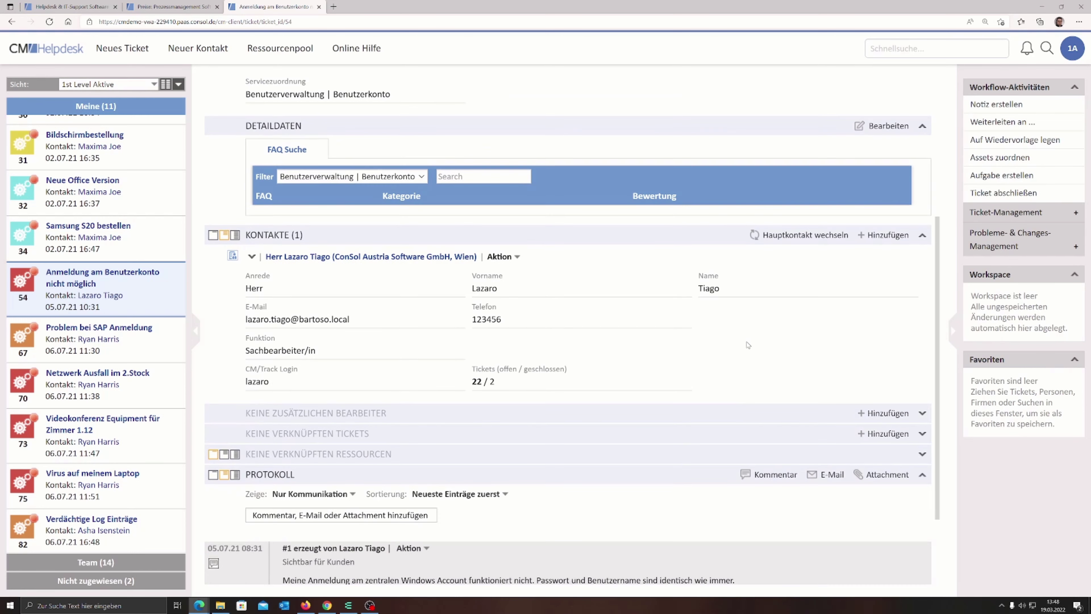
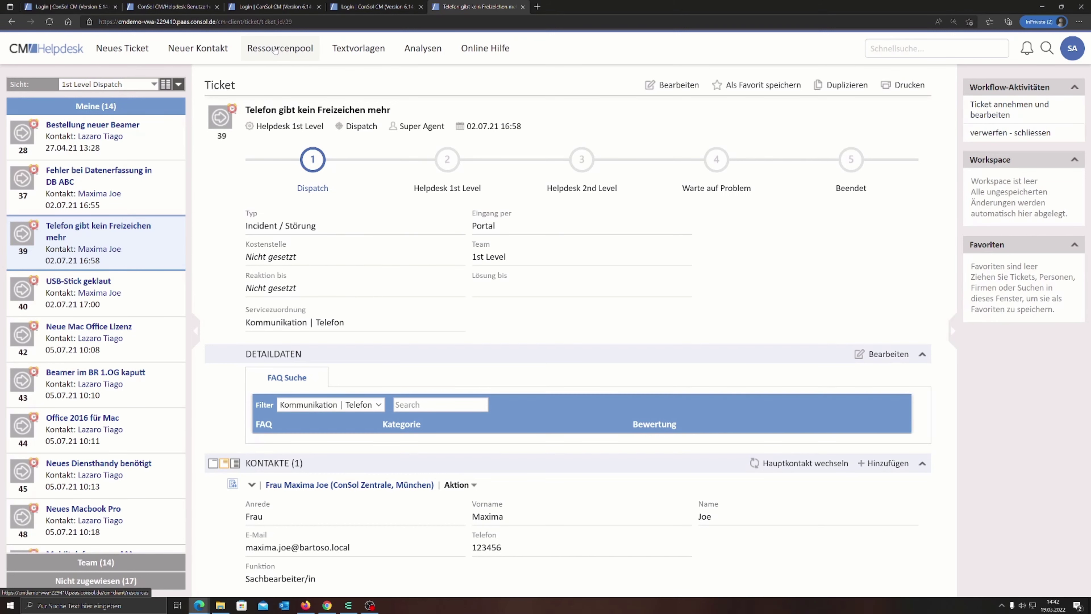
# Step: View the Textvorlagen Verwaltung with its helpdesk templates, followed by the Analysen page
pyautogui.click(348, 50)
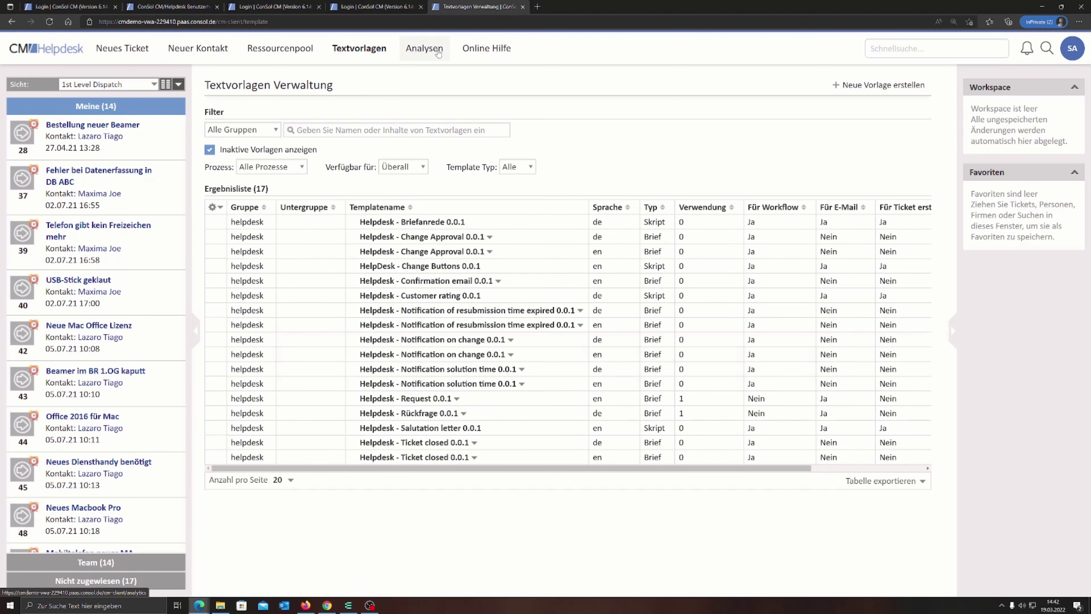
pyautogui.click(423, 48)
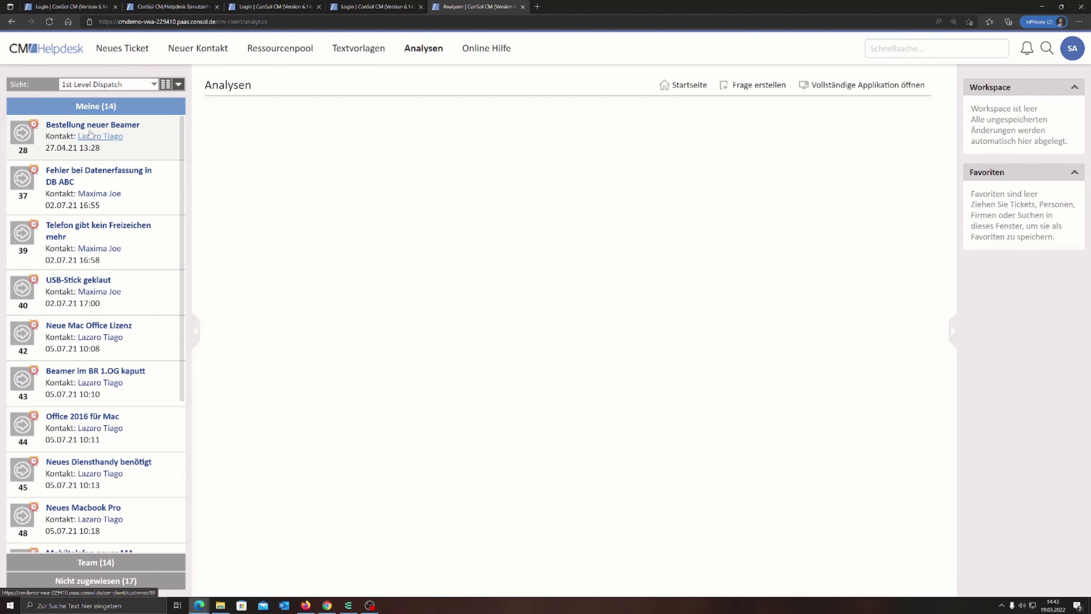
# Step: Look through the agent's own tickets in the 1st Level Dispatch view and open "USB-Stick geklaut"
pyautogui.scroll(-1, 101, 312)
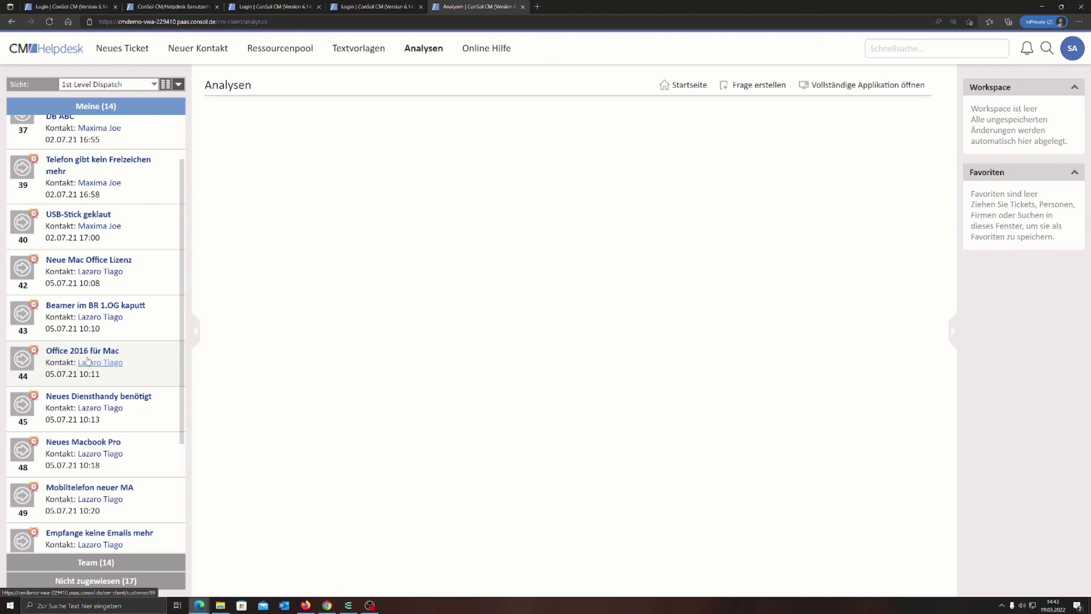
pyautogui.scroll(-1, 88, 359)
pyautogui.scroll(-1, 87, 359)
pyautogui.scroll(2, 88, 359)
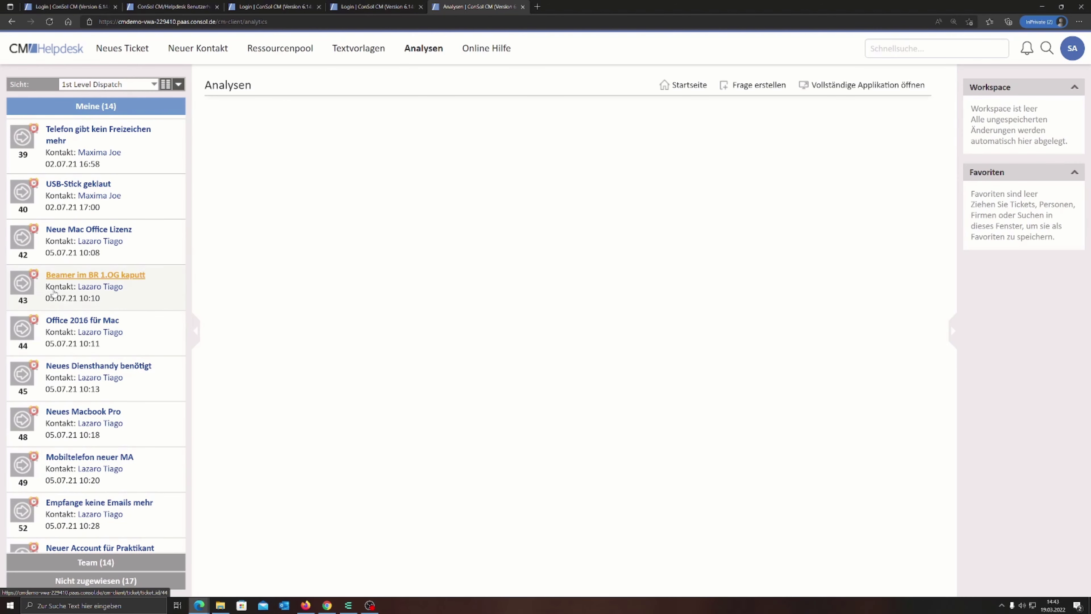
pyautogui.click(77, 185)
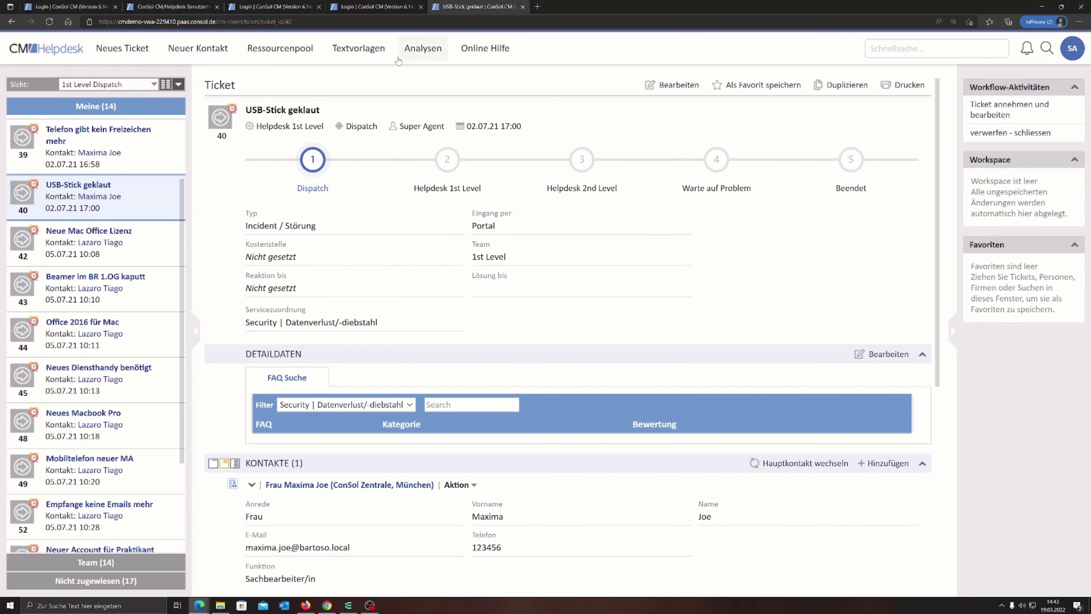
# Step: View the Analysen page, the Textvorlagen Verwaltung and the Ressourcenpool overview of service contracts and IT assets
pyautogui.click(423, 47)
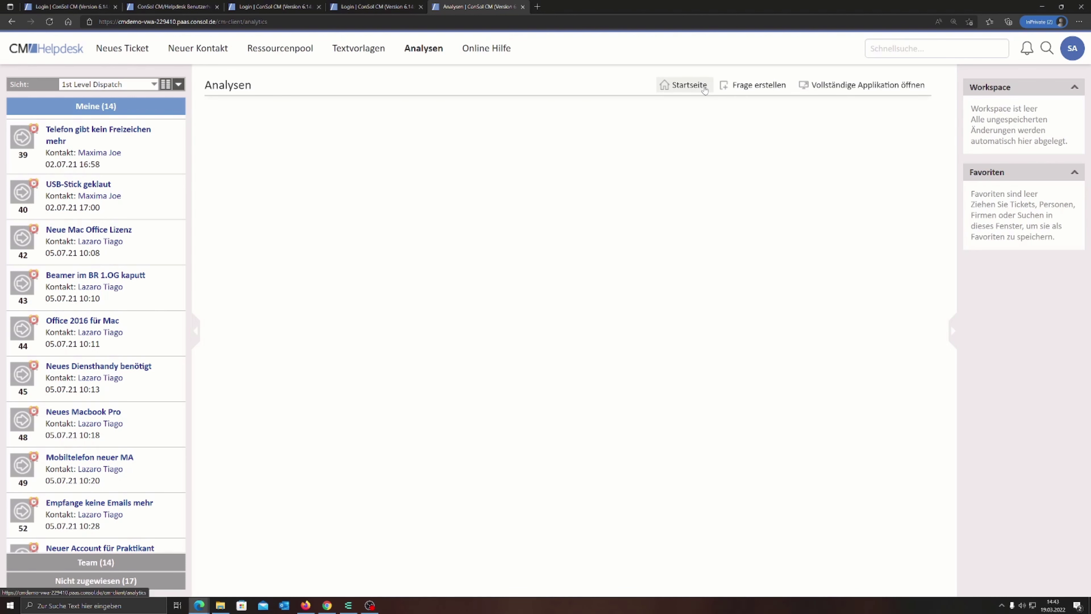
pyautogui.moveTo(656, 90); pyautogui.dragTo(659, 88)
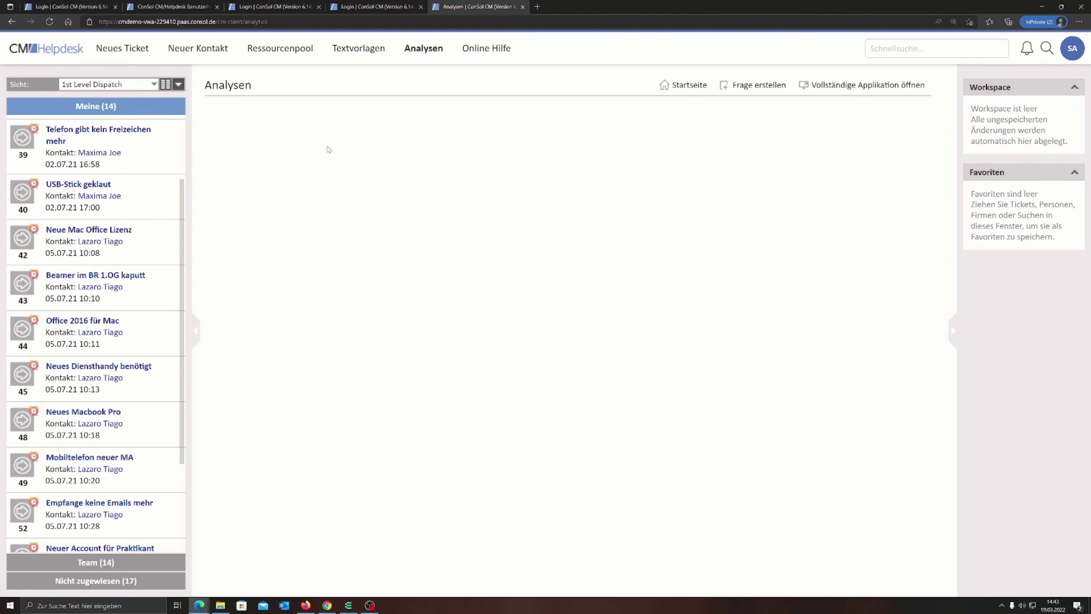
pyautogui.click(330, 51)
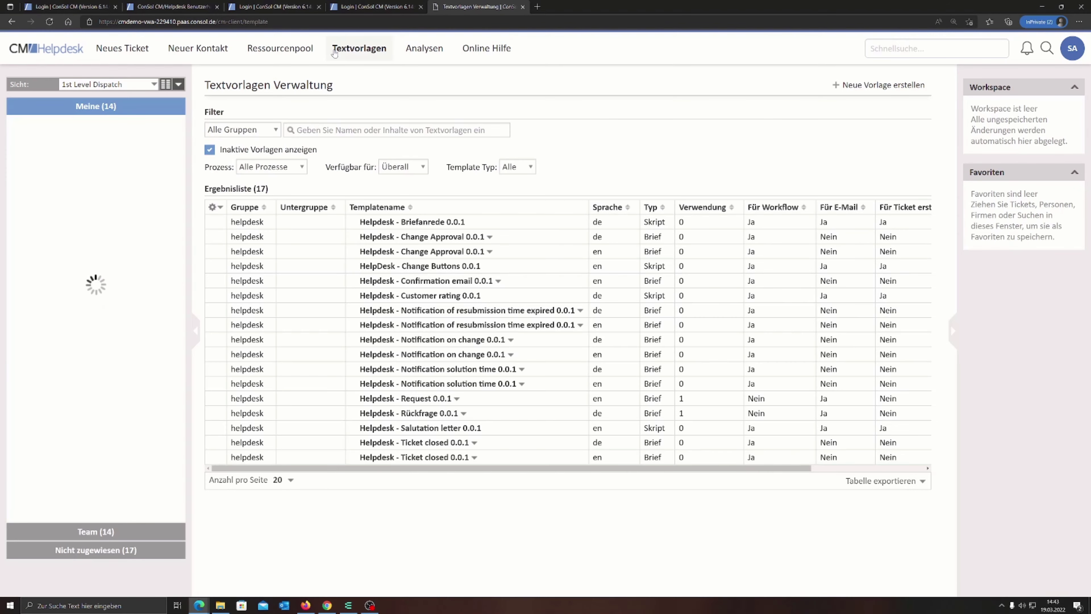
pyautogui.click(277, 58)
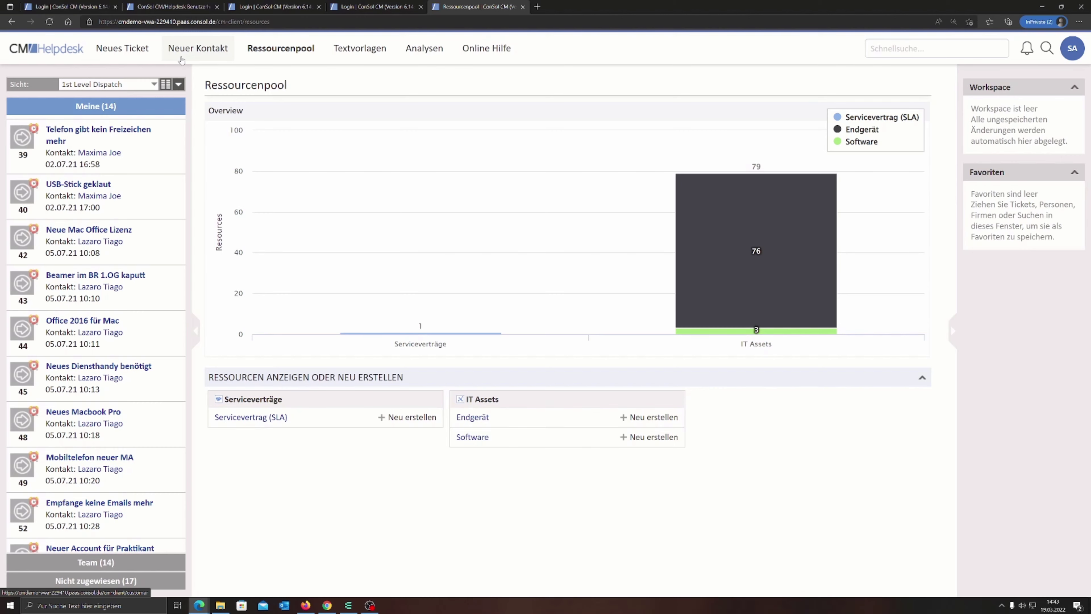
# Step: Start a new ticket and look through its Helpdesk 1st and 2nd Level, Change, Problem, Aufgabe and internal and external News forms
pyautogui.click(129, 51)
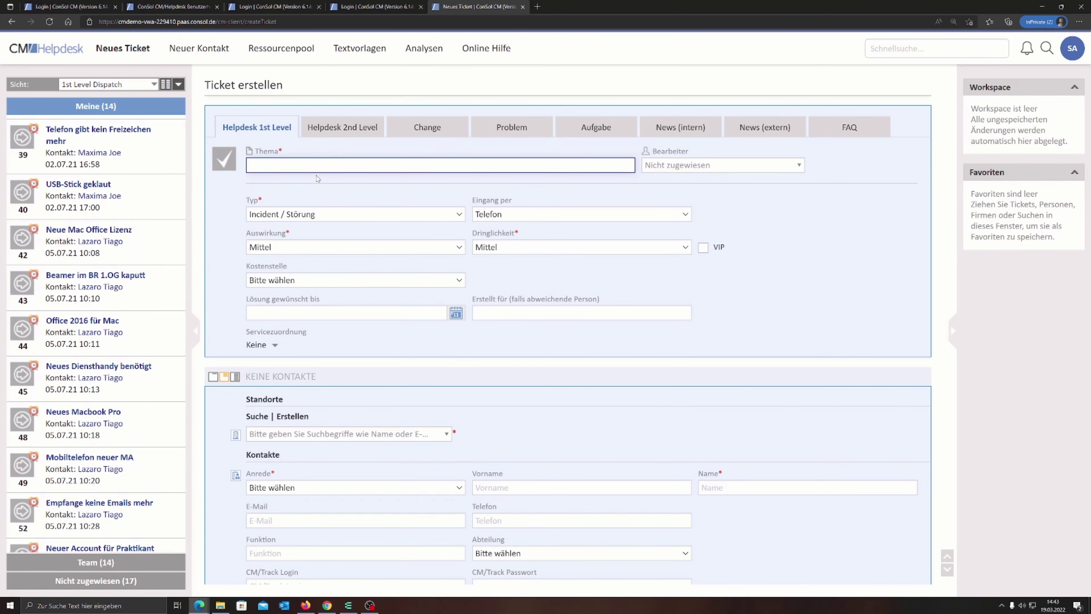
pyautogui.click(331, 133)
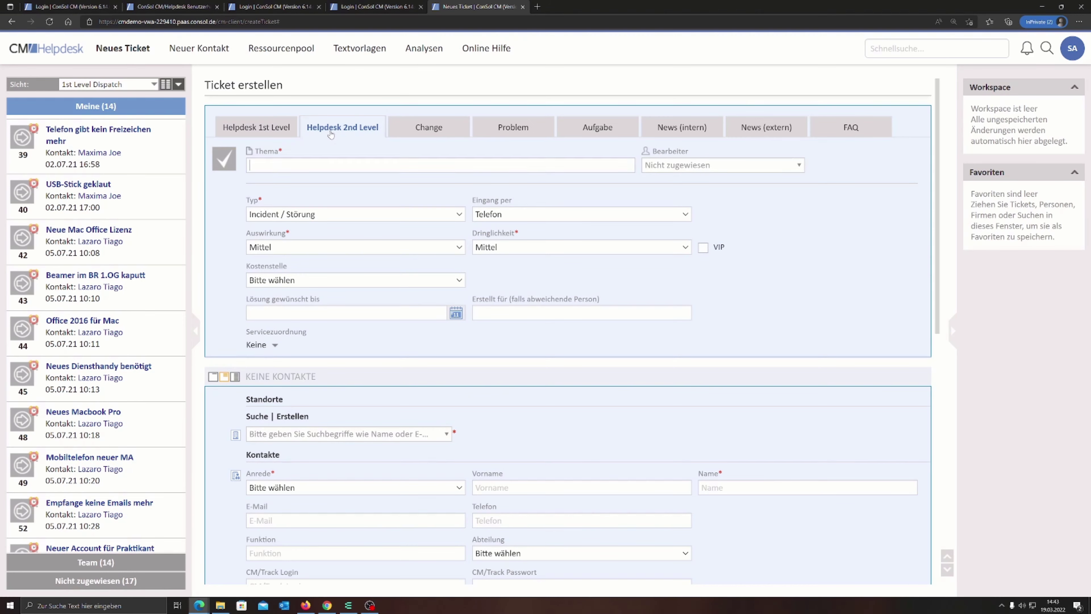
pyautogui.click(419, 125)
pyautogui.click(519, 129)
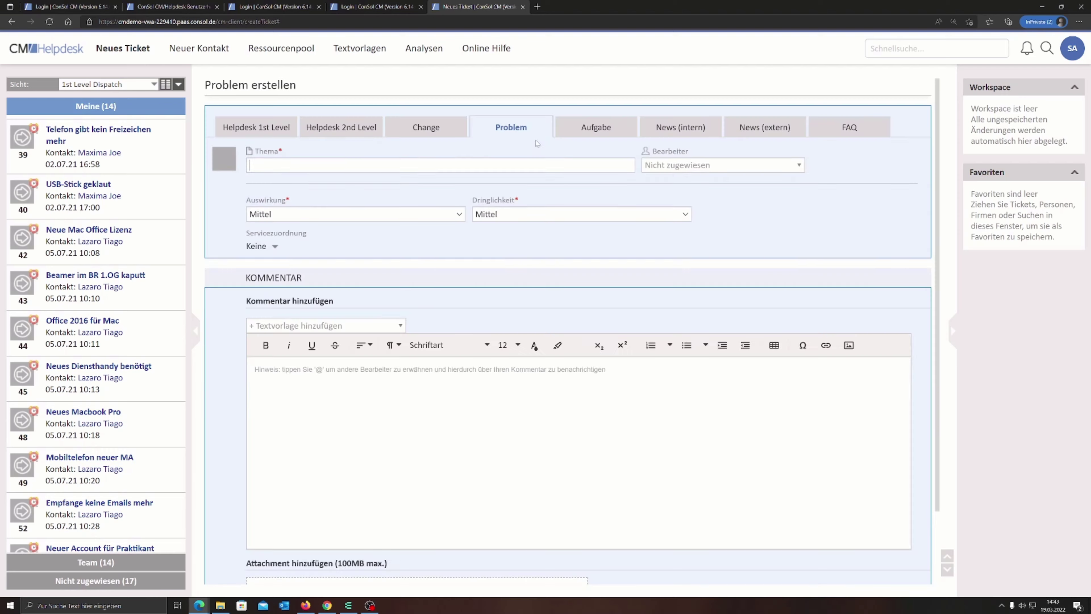
pyautogui.click(593, 131)
pyautogui.click(694, 136)
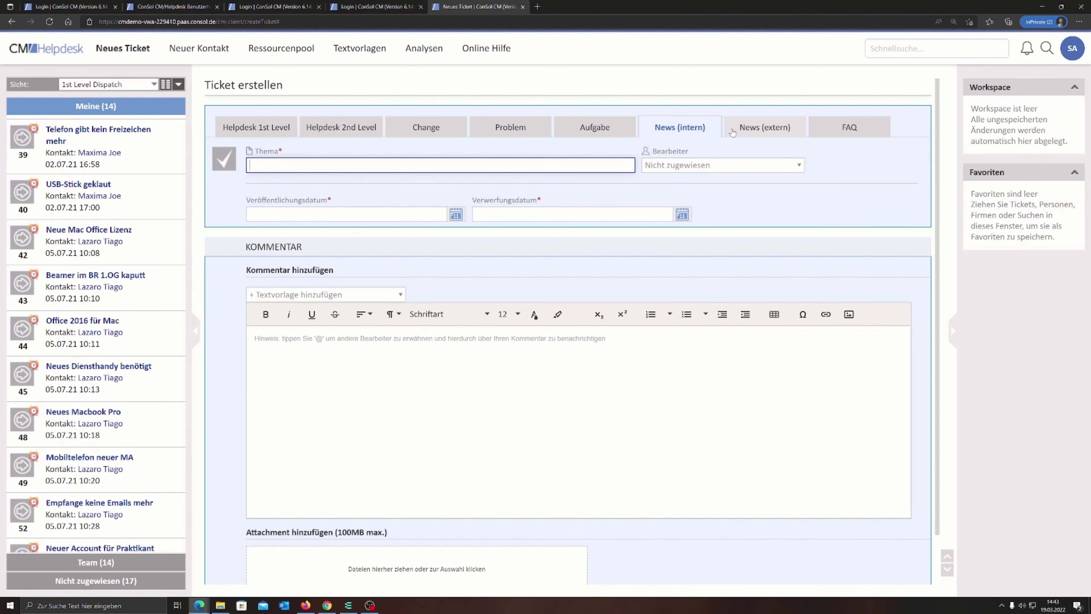
pyautogui.click(747, 129)
# Step: Examine the FAQ article form down to its comment section, and look through the agent's own ticket list
pyautogui.click(842, 131)
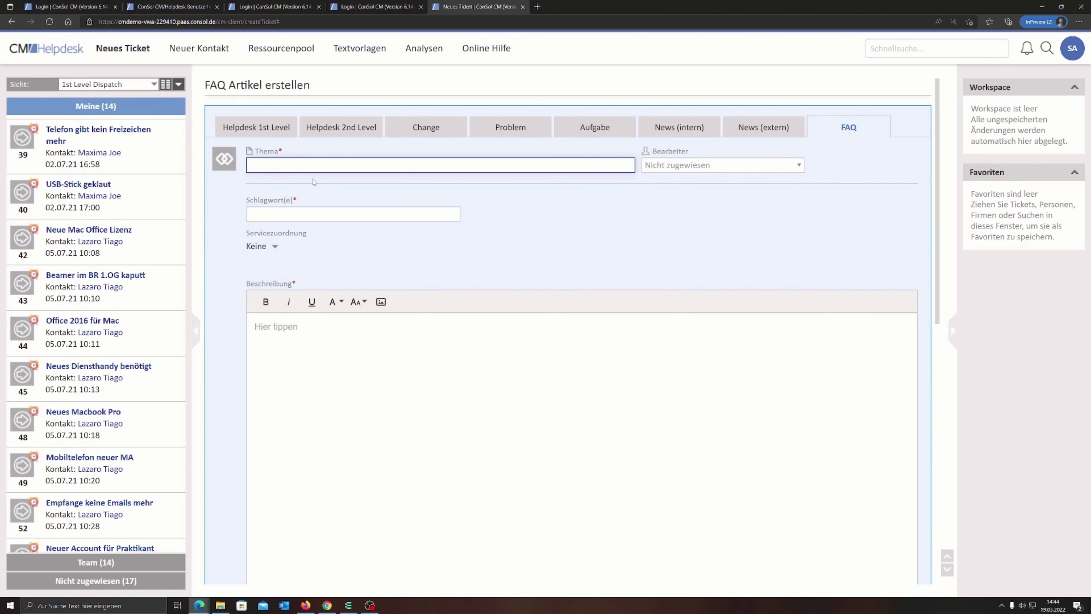
pyautogui.scroll(-5, 292, 306)
pyautogui.scroll(2, 293, 305)
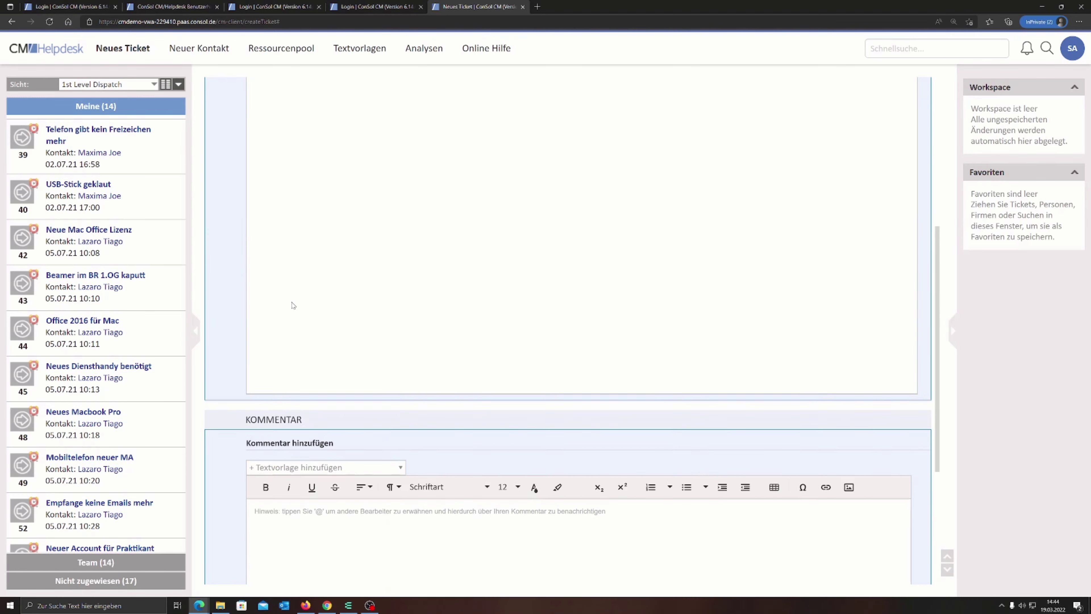
pyautogui.scroll(5, 292, 305)
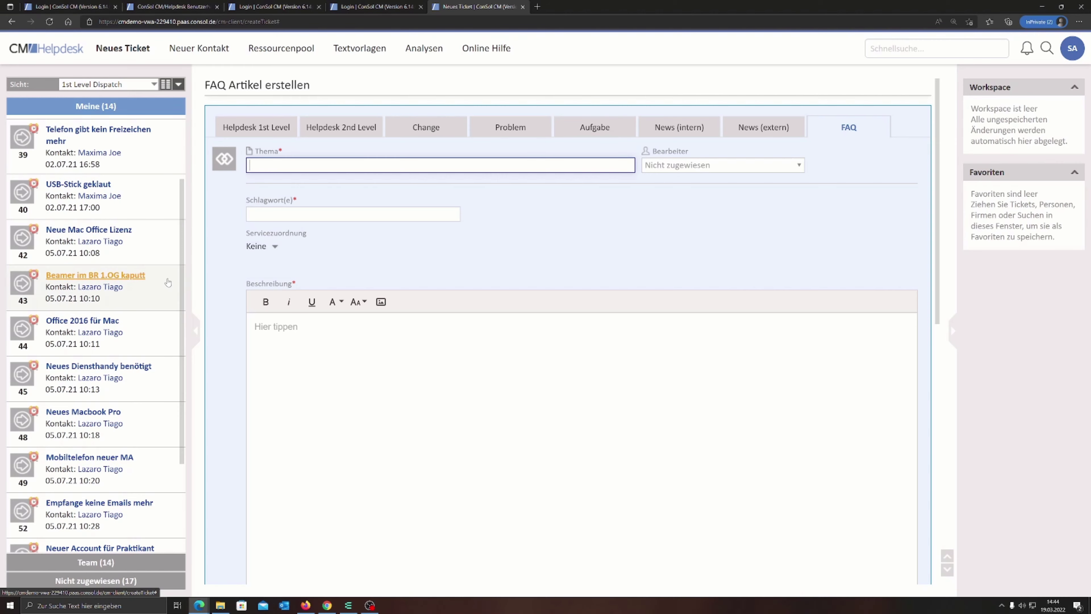
pyautogui.scroll(-3, 108, 339)
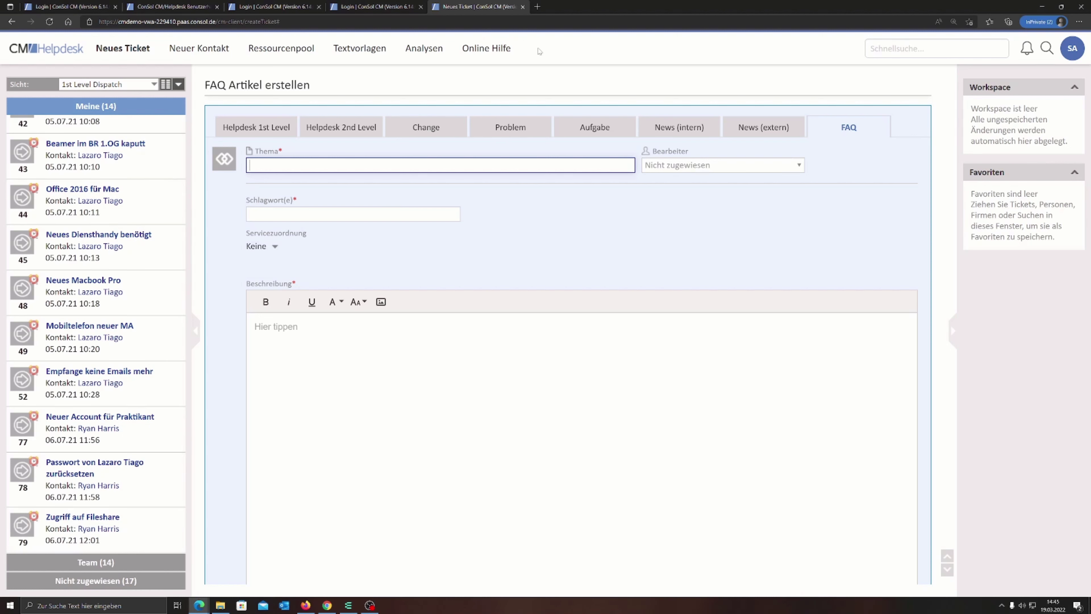
# Step: Open the online help and read the handbook's CM/Helpdesk ticket types, Changes, Aufgaben and Problems sections
pyautogui.click(484, 50)
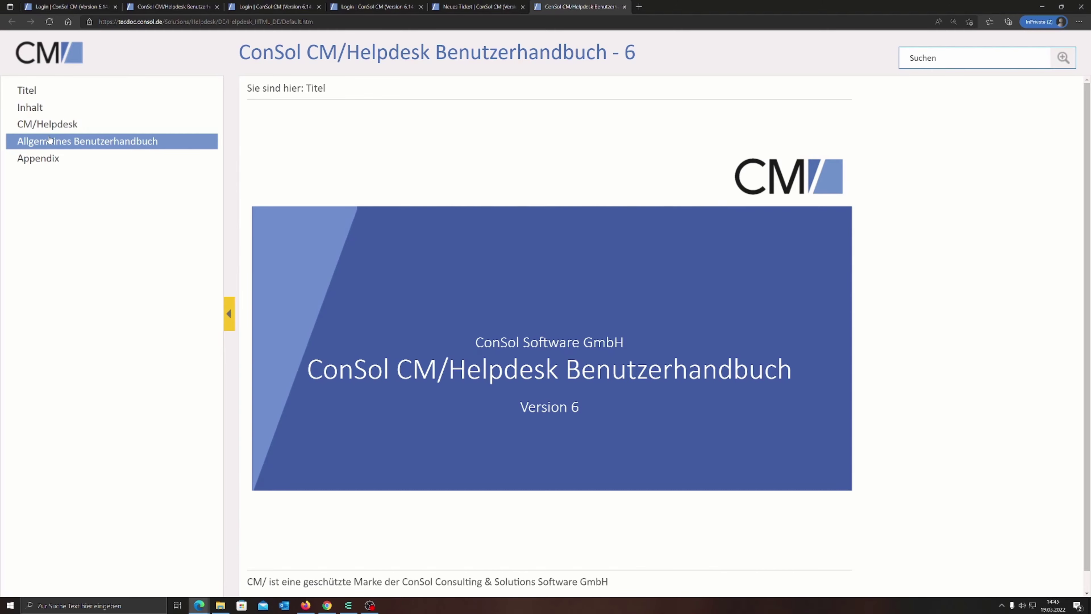
pyautogui.click(60, 125)
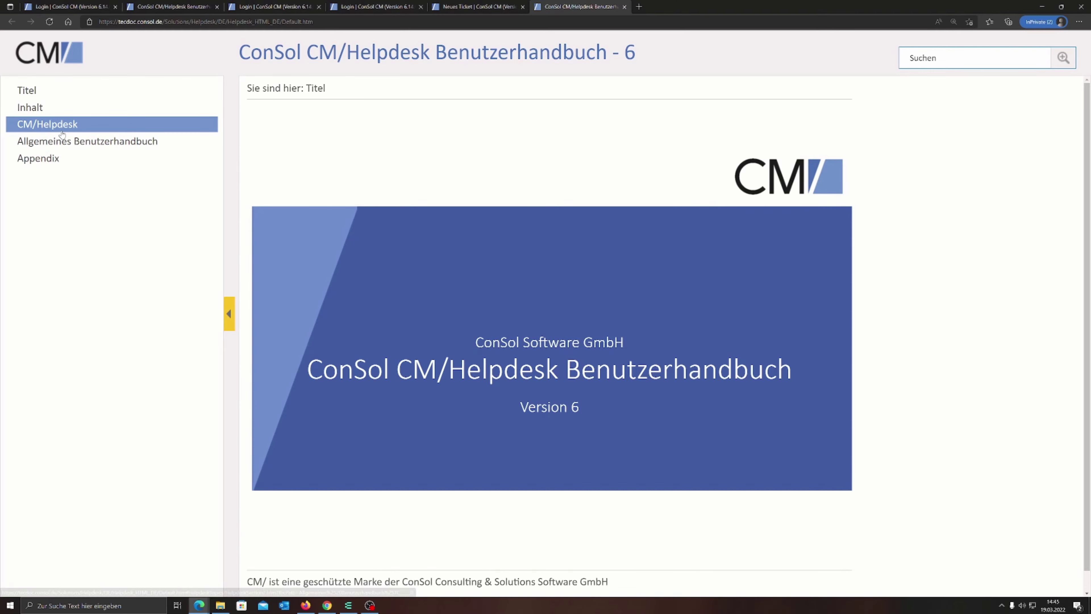
pyautogui.scroll(-3, 462, 254)
pyautogui.scroll(-1, 461, 254)
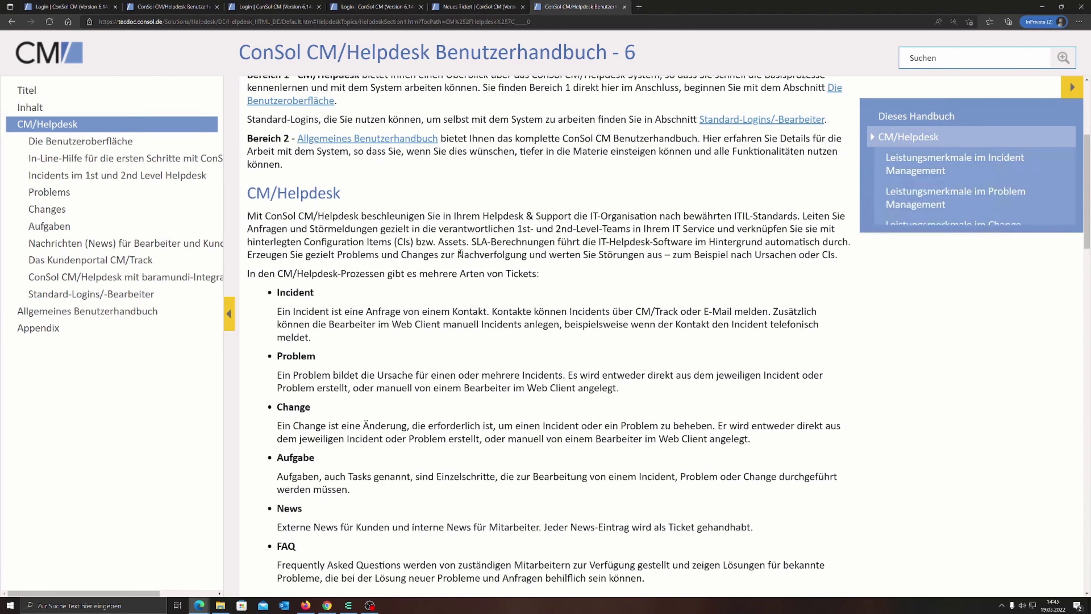
pyautogui.scroll(-5, 459, 253)
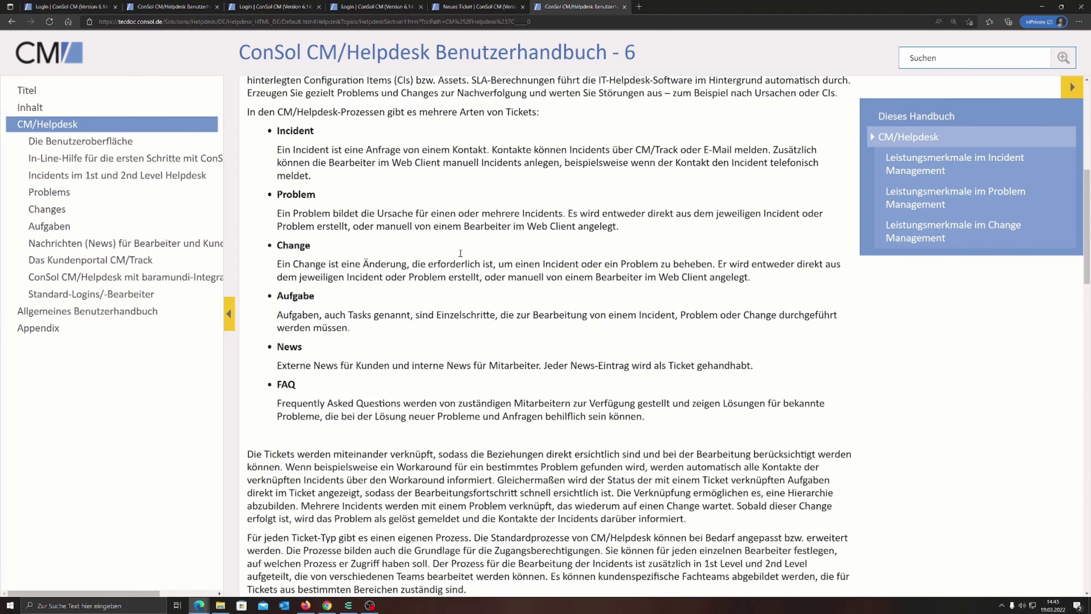
pyautogui.scroll(3, 461, 255)
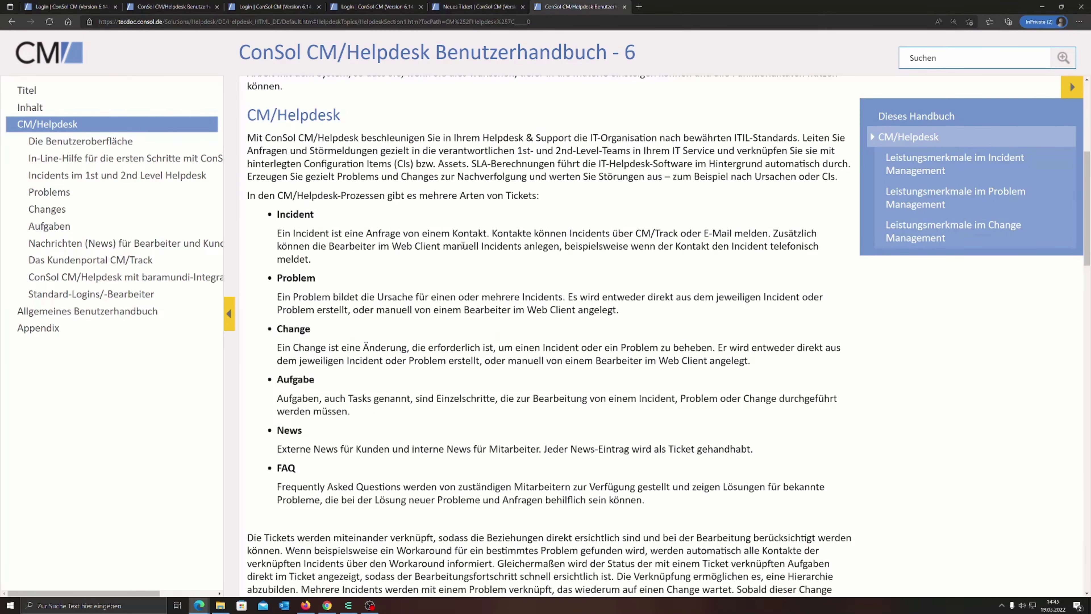
pyautogui.click(77, 210)
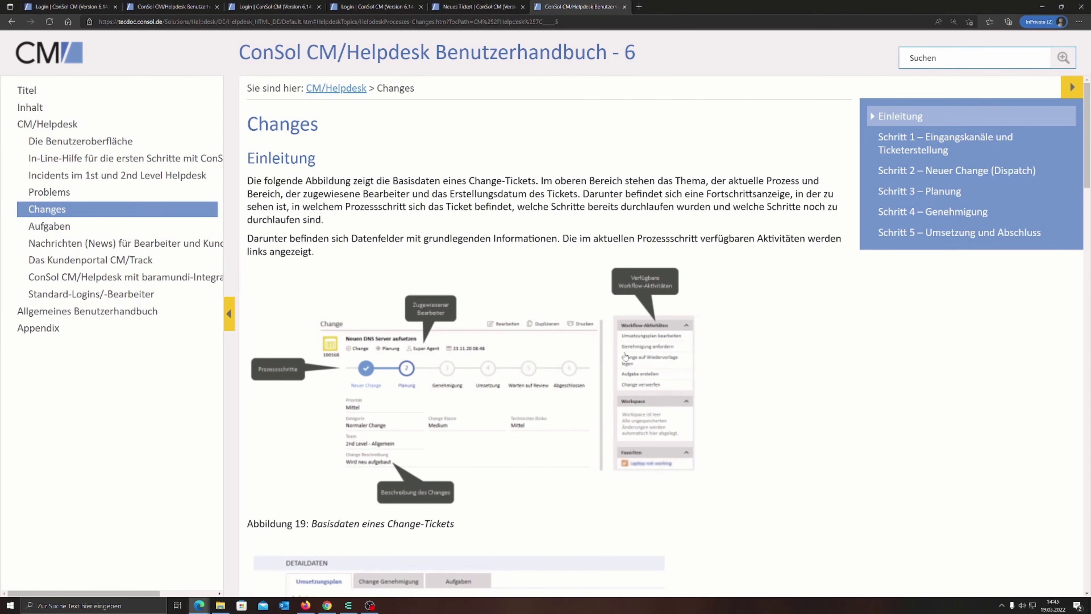
pyautogui.click(72, 228)
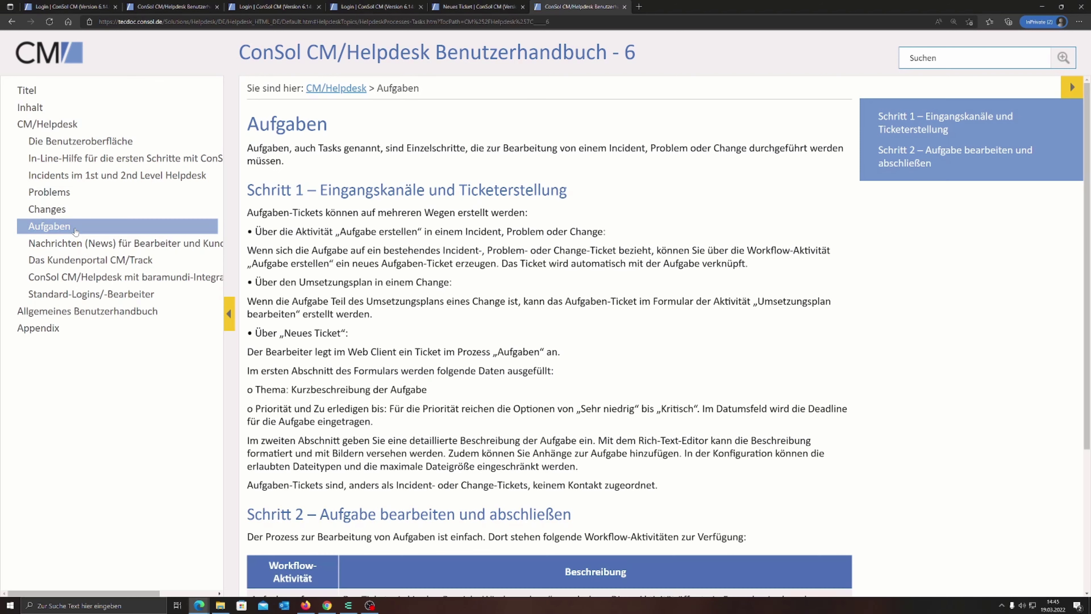
pyautogui.click(56, 192)
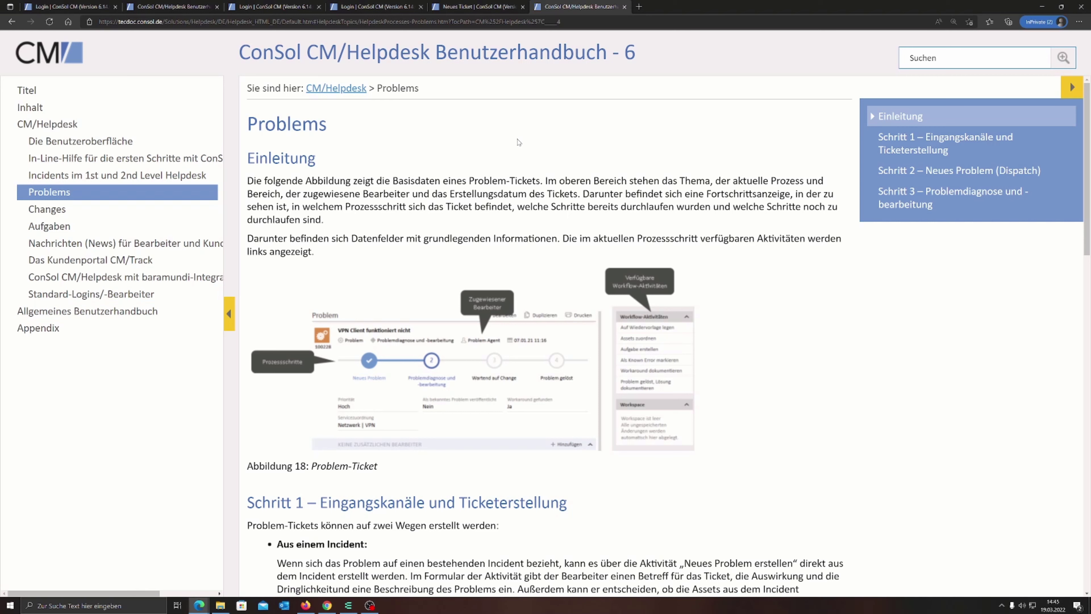
# Step: Close both user handbook pages, the new ticket page and the surplus login pages, keeping one helpdesk login page open
pyautogui.click(624, 7)
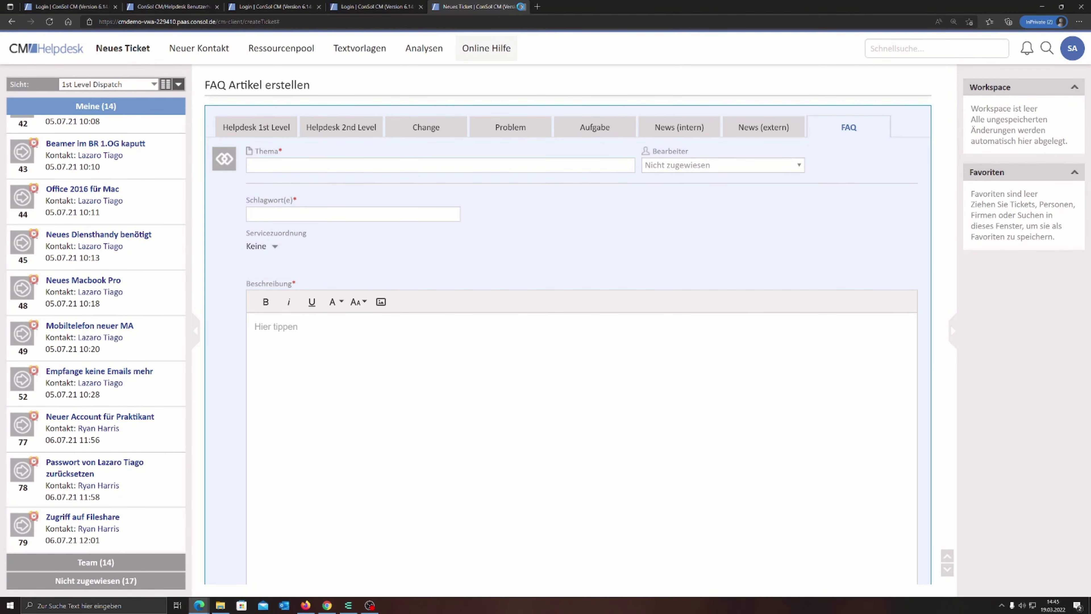
pyautogui.click(522, 7)
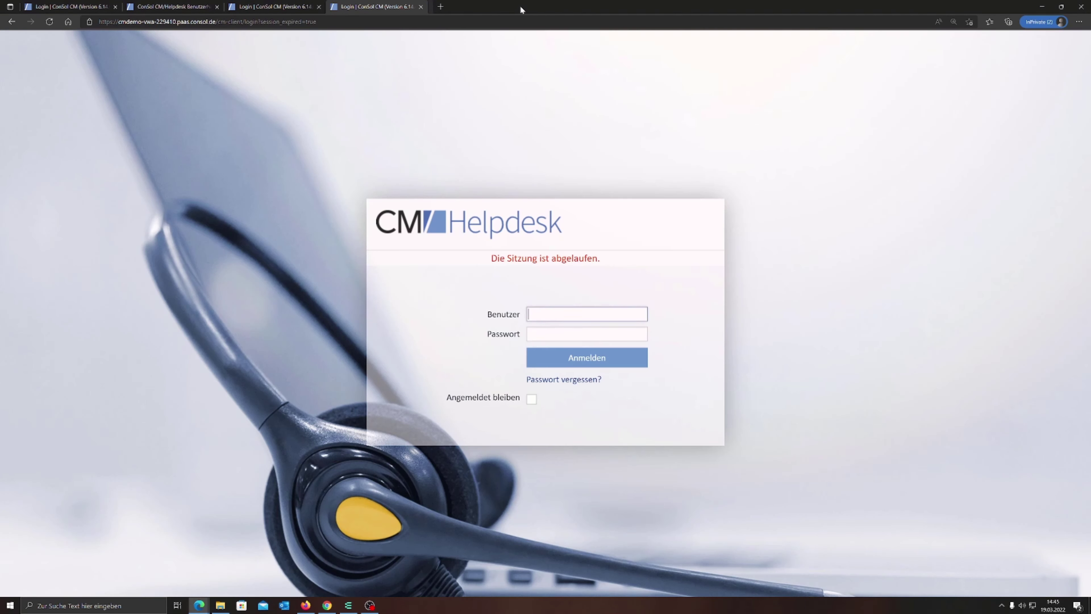
pyautogui.click(420, 7)
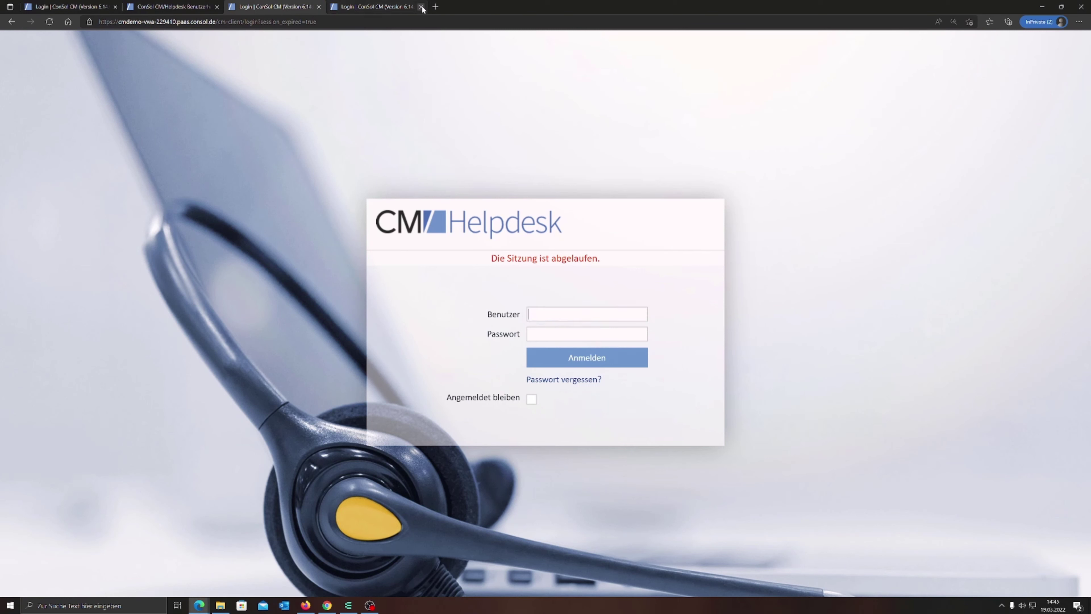
pyautogui.click(318, 6)
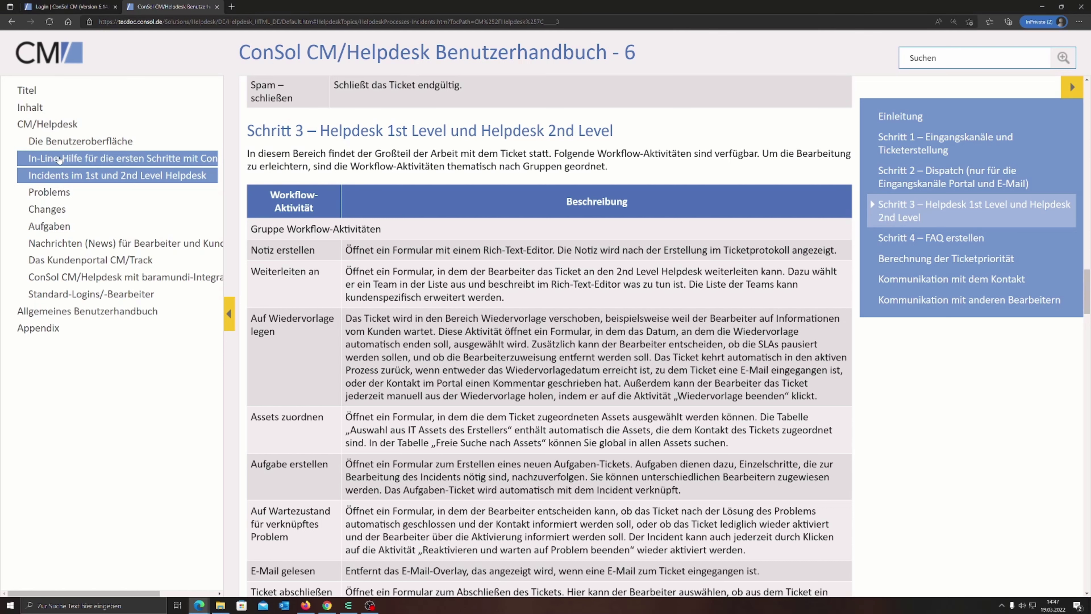
pyautogui.click(60, 8)
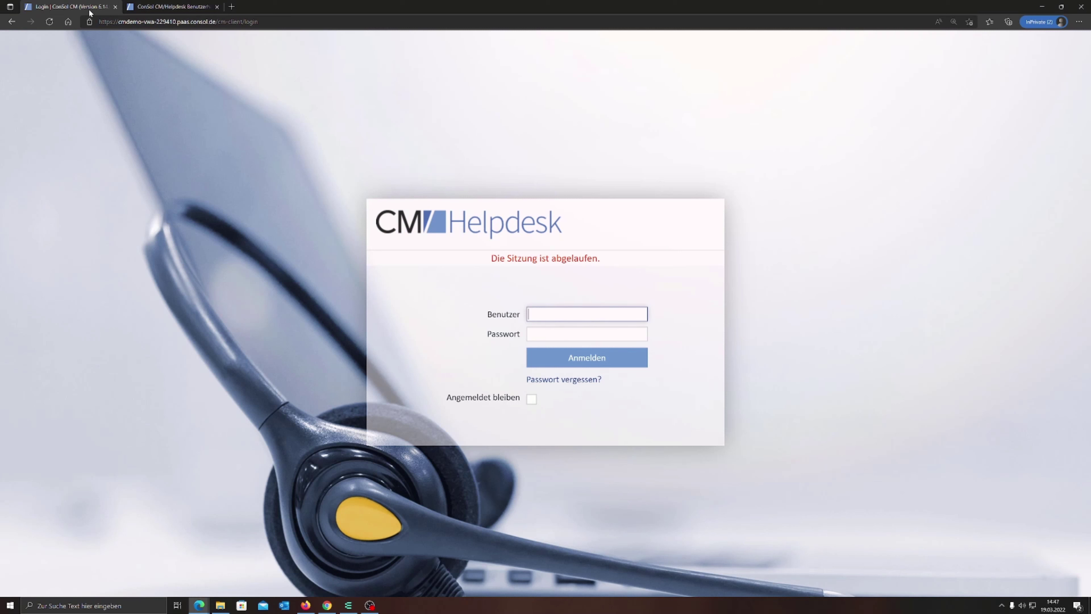
pyautogui.click(188, 9)
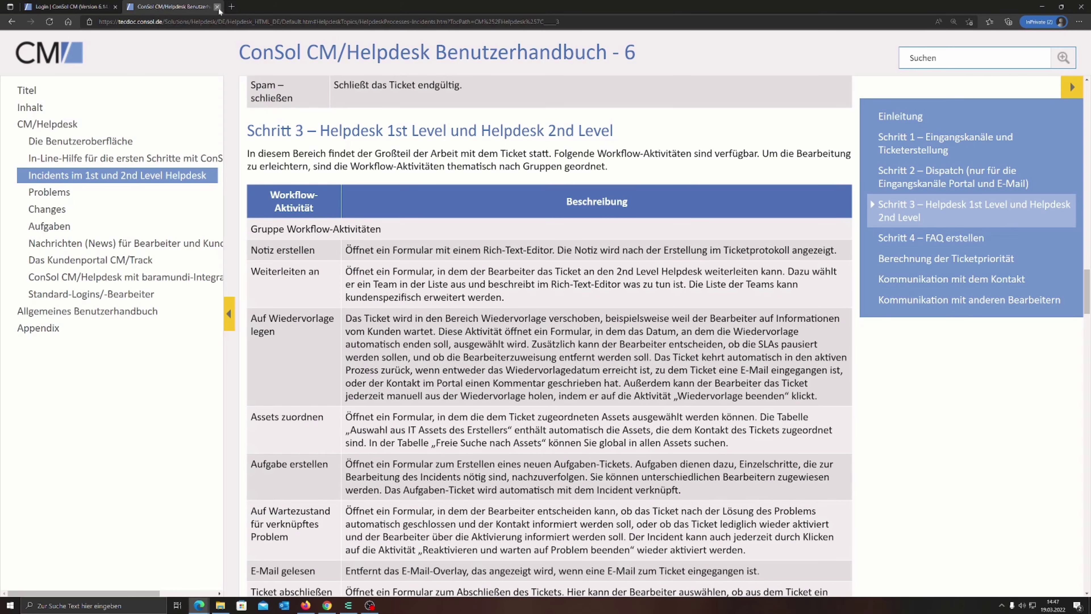
pyautogui.click(218, 7)
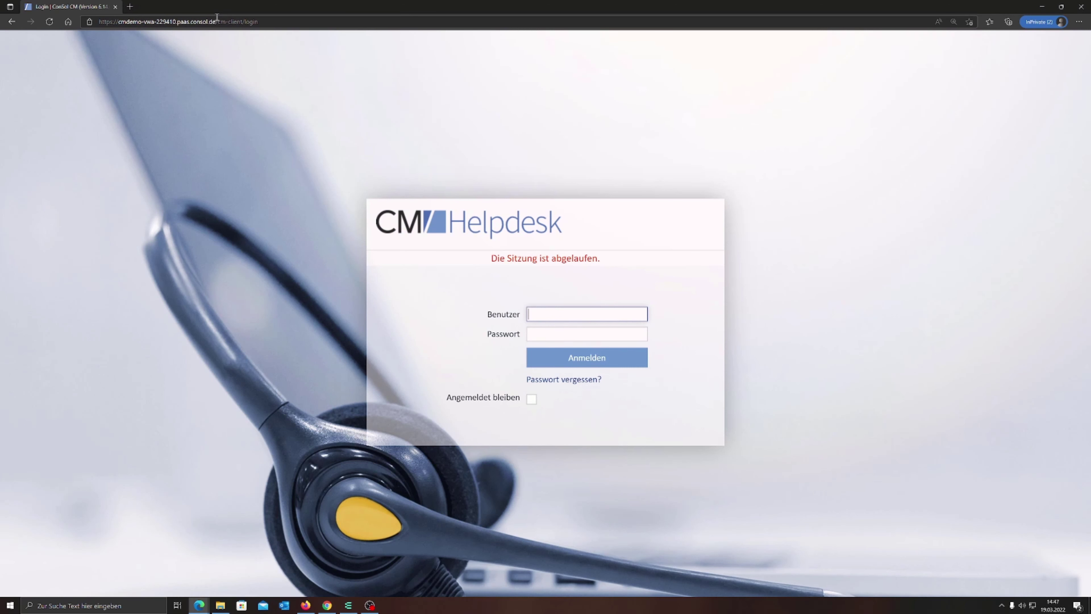
pyautogui.click(270, 21)
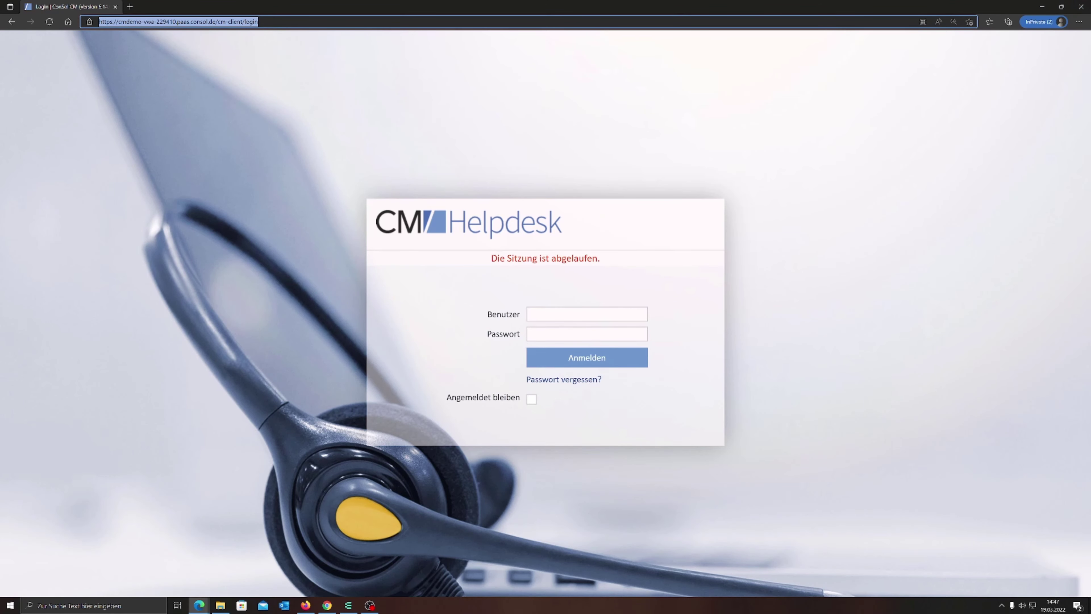
pyautogui.hotkey('alt', 'Tab')
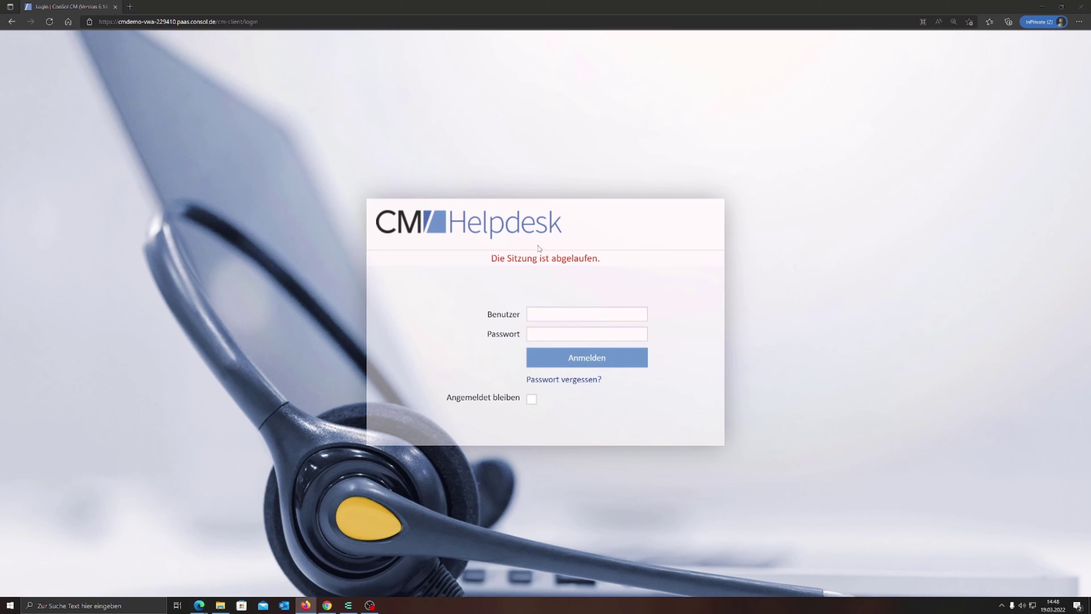
pyautogui.click(558, 313)
pyautogui.click(260, 21)
pyautogui.moveTo(263, 21); pyautogui.dragTo(101, 22)
pyautogui.click(134, 7)
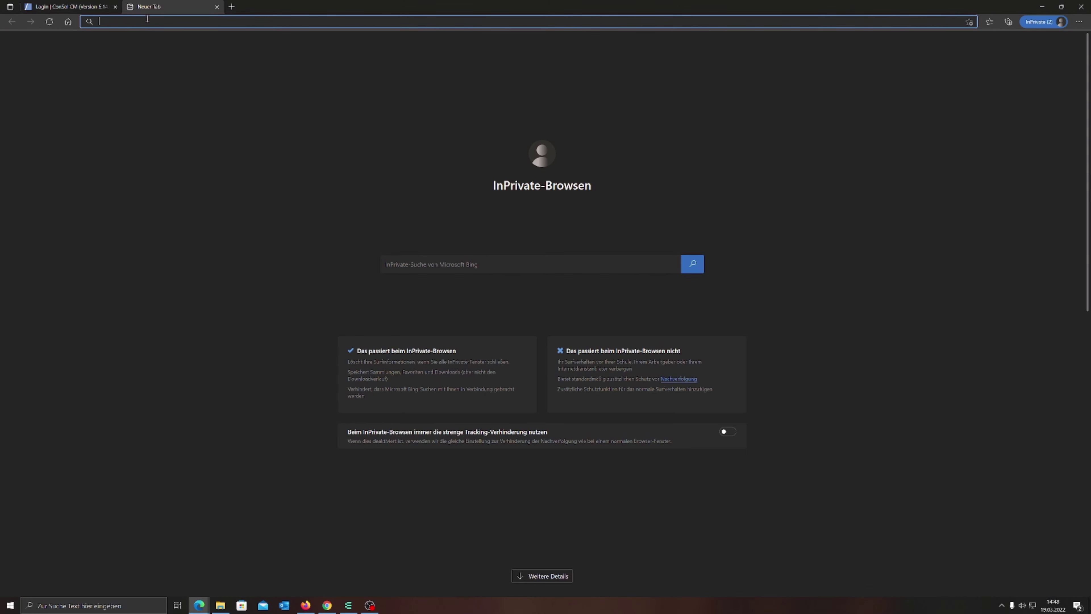
pyautogui.rightClick(142, 21)
pyautogui.click(163, 101)
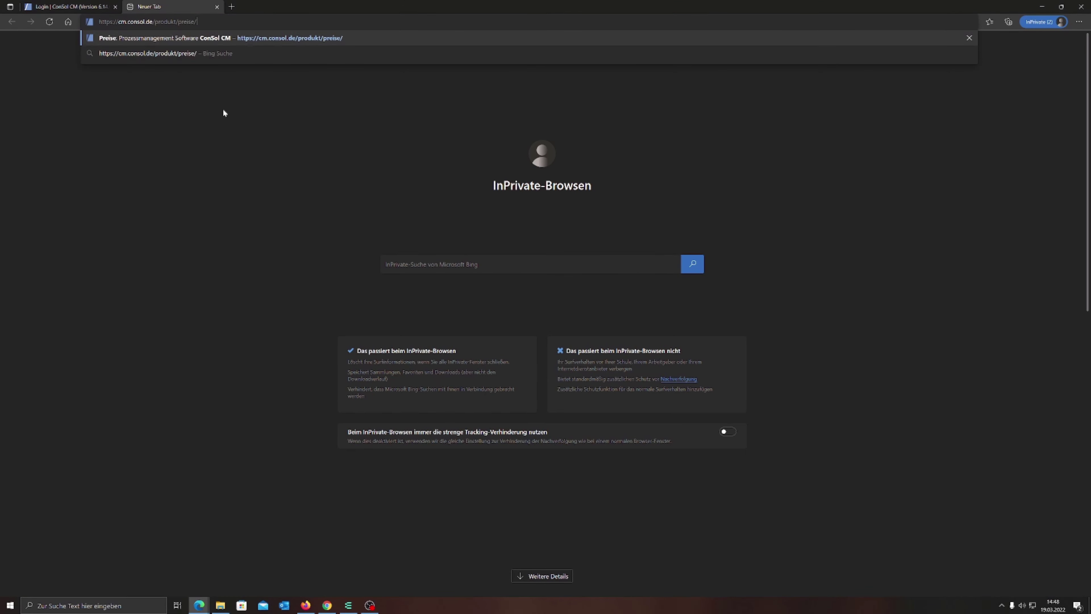
pyautogui.press('Return')
# Step: Compare the ConSol CM Cloud Starter, Cloud Pro and Enterprise aaS plans by monthly price, user minimum and included features
pyautogui.scroll(-8, 446, 317)
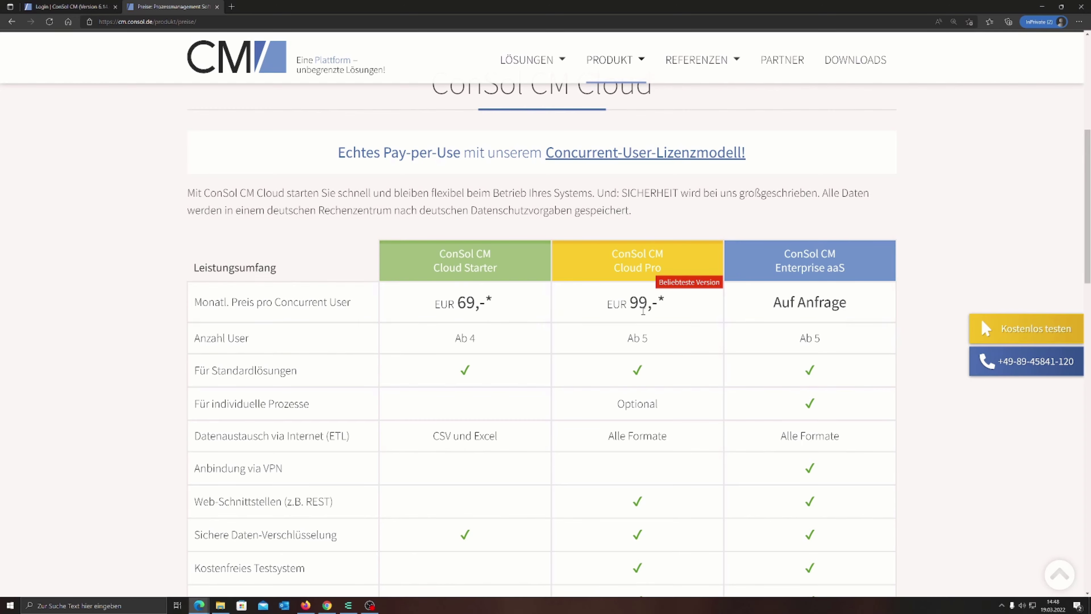
pyautogui.scroll(-4, 643, 310)
pyautogui.scroll(4, 635, 314)
pyautogui.scroll(-2, 630, 318)
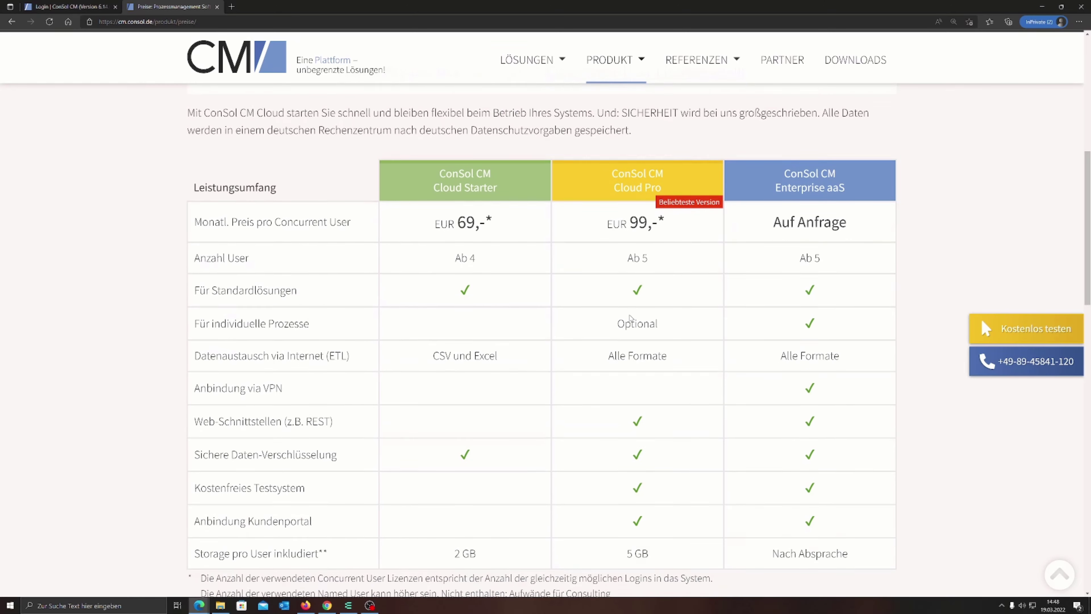
pyautogui.scroll(-2, 577, 354)
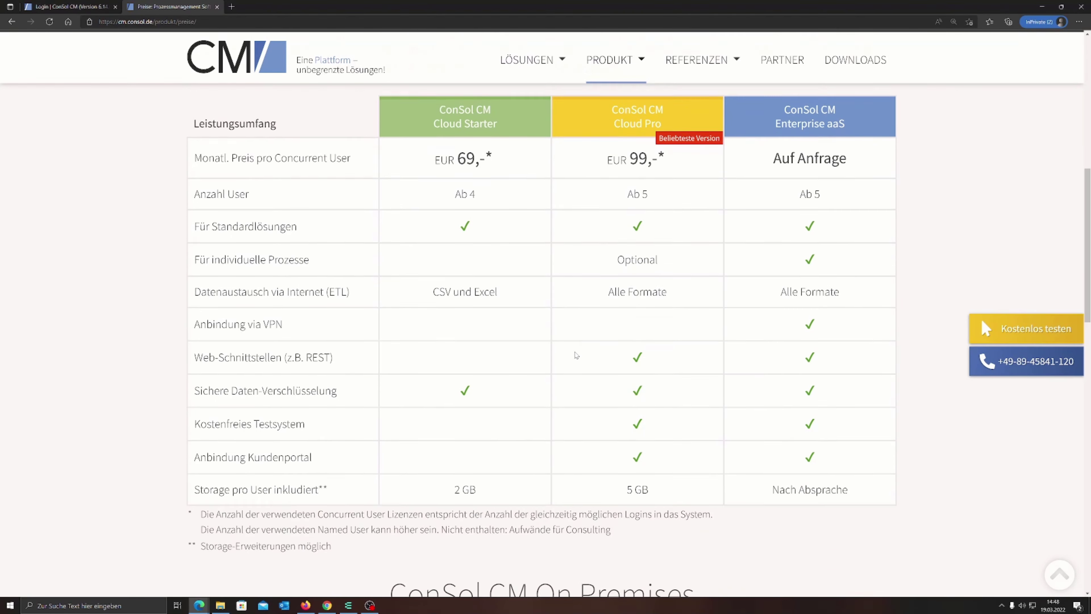
pyautogui.scroll(2, 577, 352)
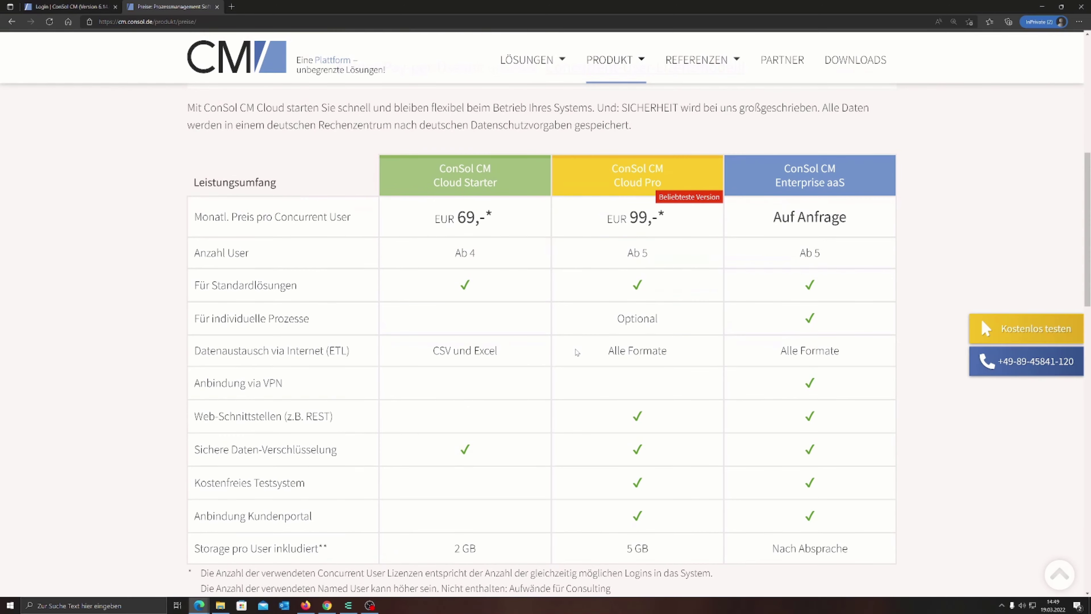
# Step: Review the ConSol CM On Premises table's Starter, Professional and Enterprise editions alongside the cloud plans
pyautogui.scroll(9, 577, 352)
pyautogui.scroll(-7, 577, 354)
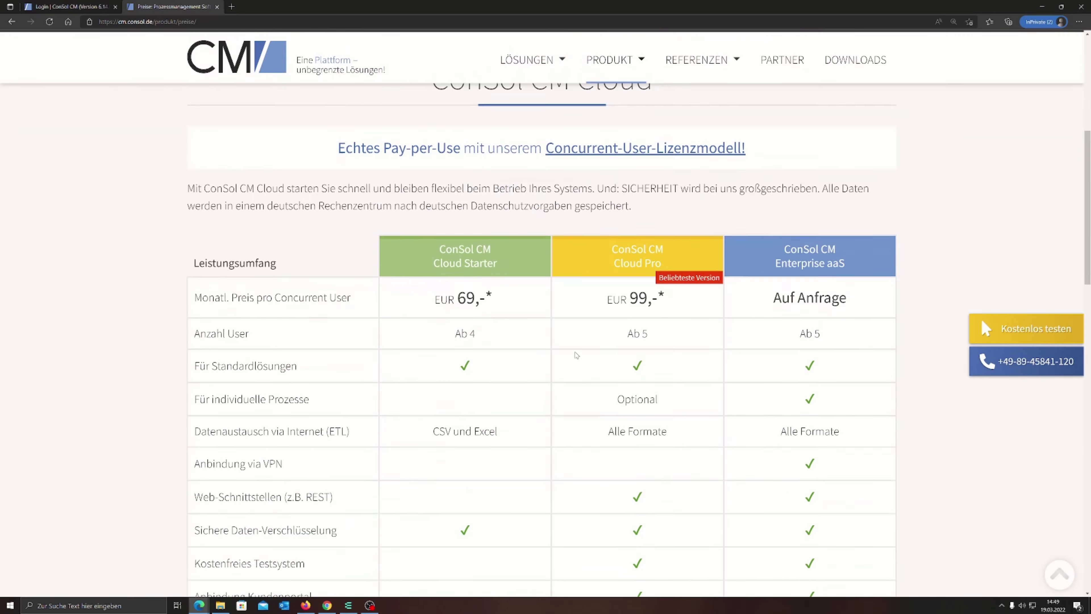
pyautogui.scroll(-15, 576, 355)
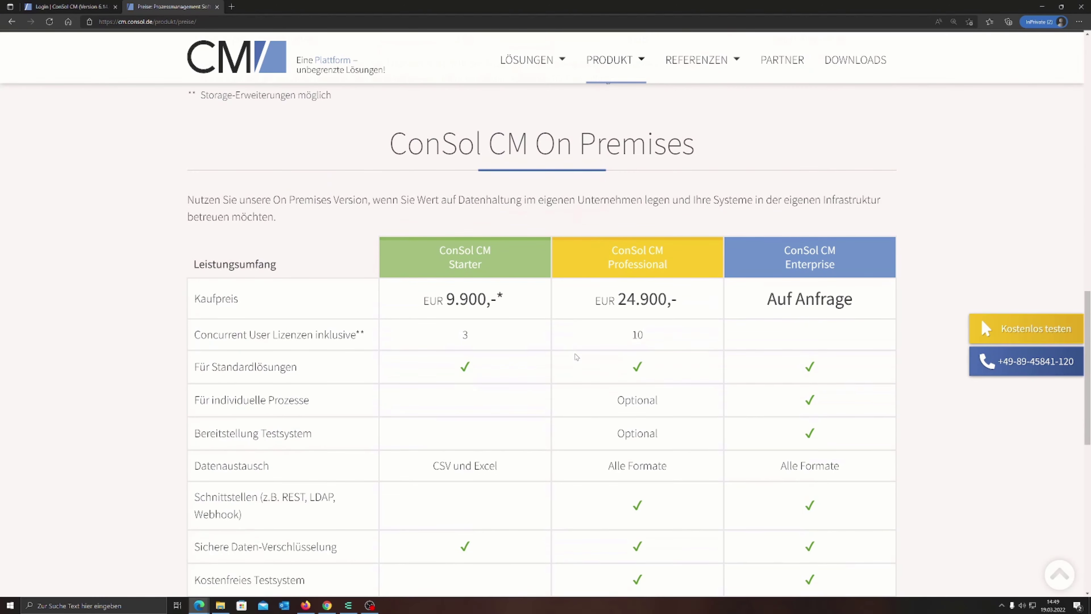
pyautogui.scroll(8, 576, 356)
pyautogui.scroll(-10, 577, 356)
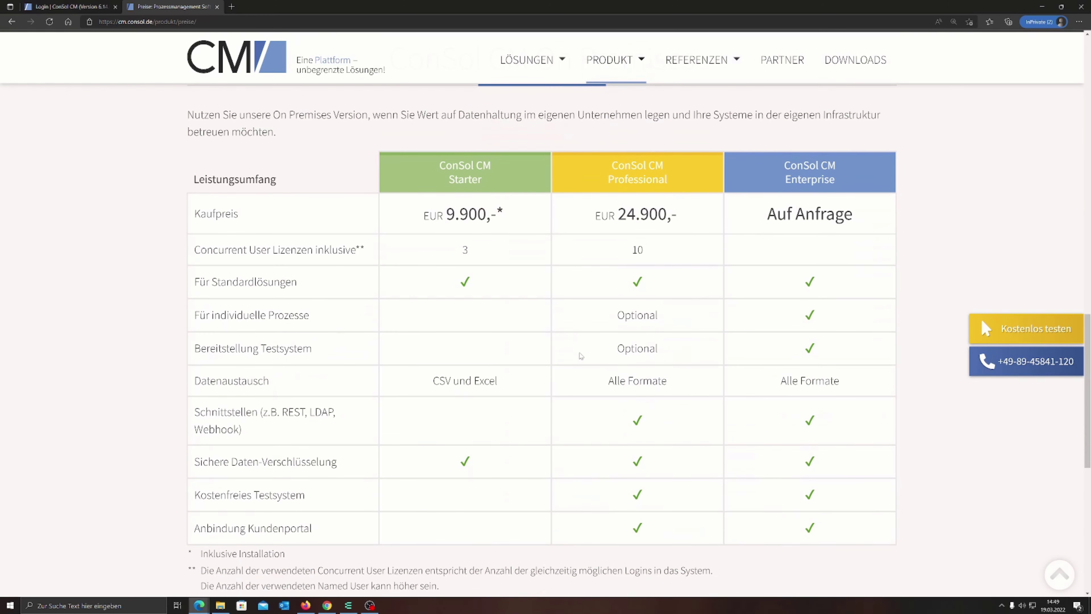
pyautogui.scroll(2, 581, 356)
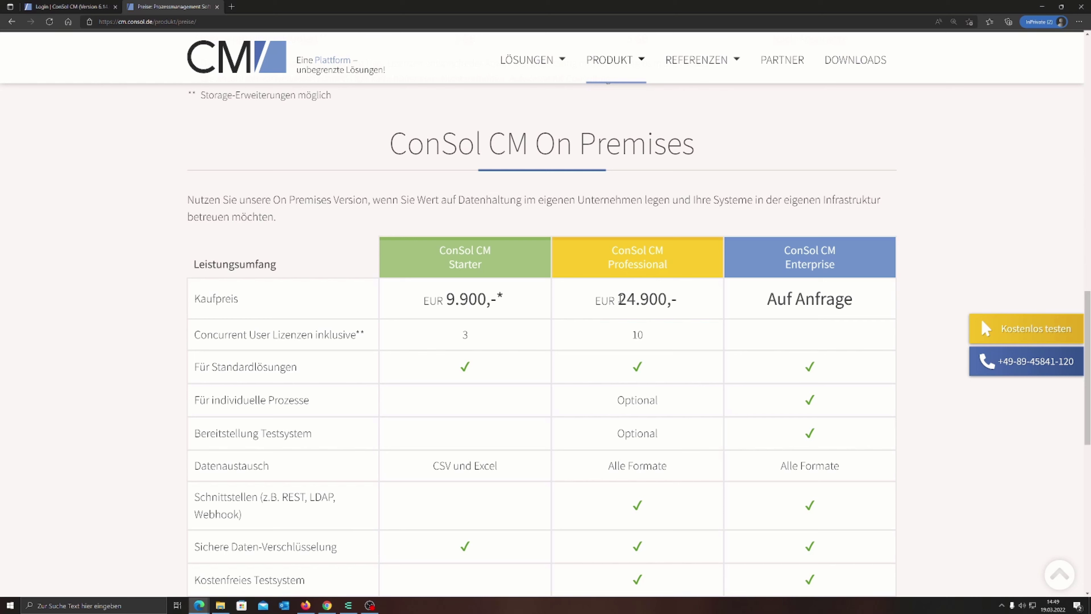
# Step: Highlight the On Premises Professional edition's purchase price and included concurrent user licences, and compare them with the Cloud Pro pricing
pyautogui.moveTo(619, 299); pyautogui.dragTo(737, 299)
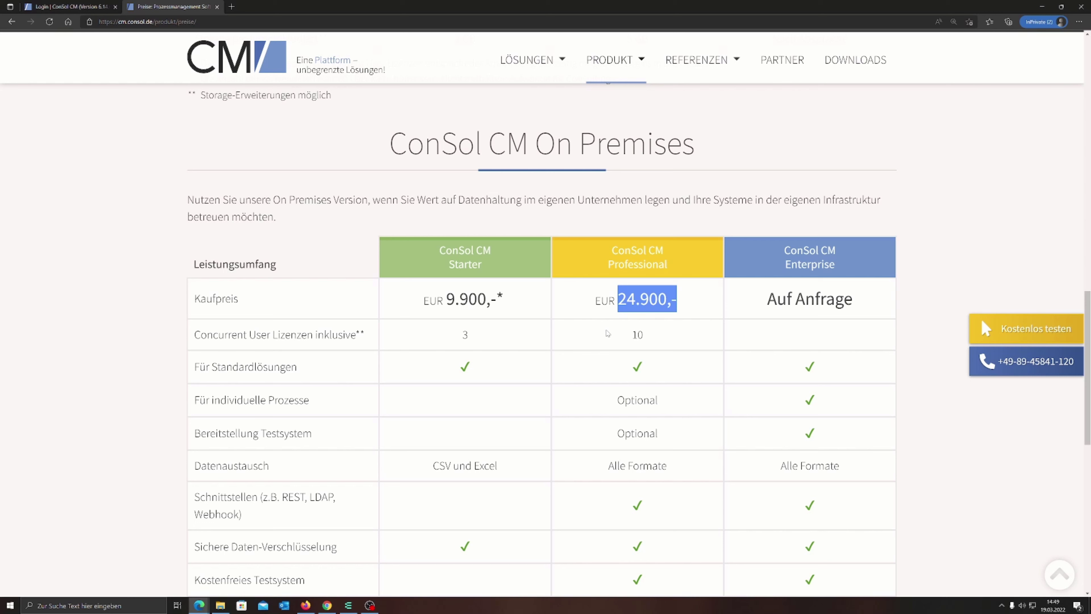
pyautogui.doubleClick(634, 334)
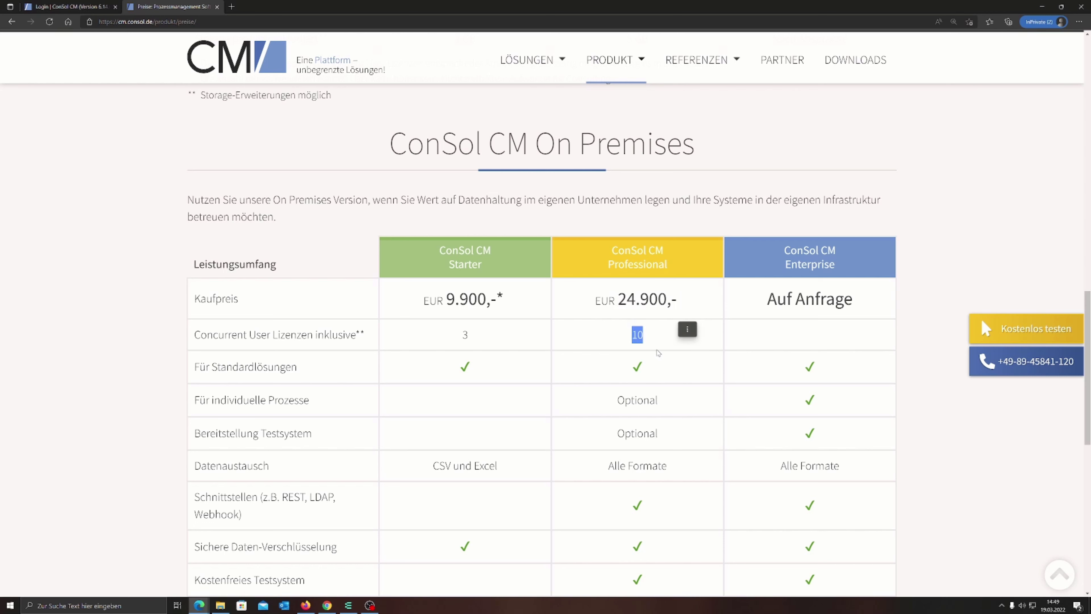
pyautogui.scroll(10, 583, 352)
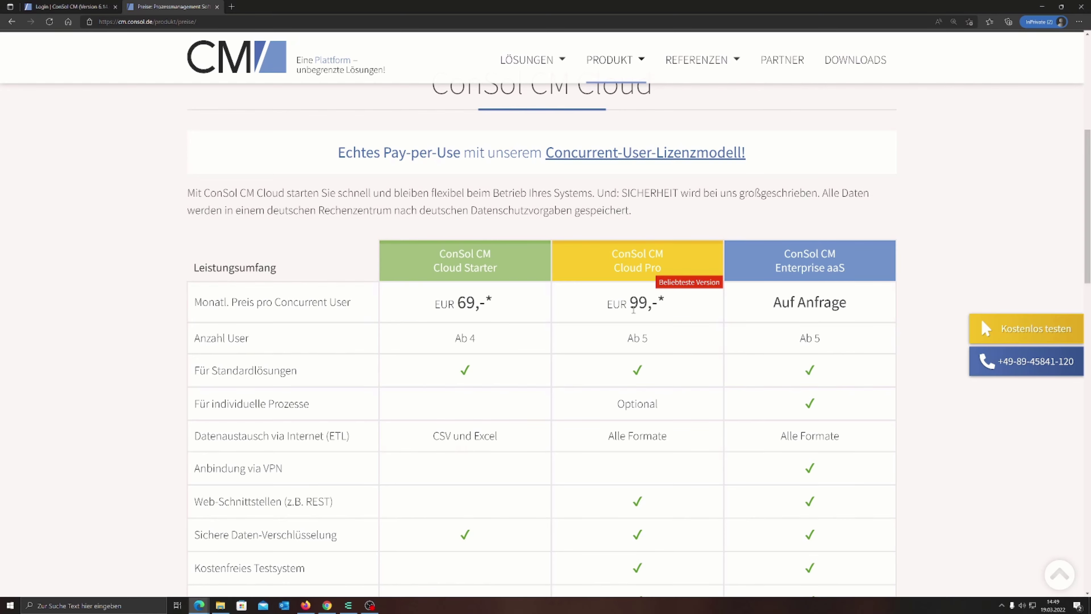
pyautogui.scroll(-5, 630, 313)
pyautogui.scroll(-3, 625, 319)
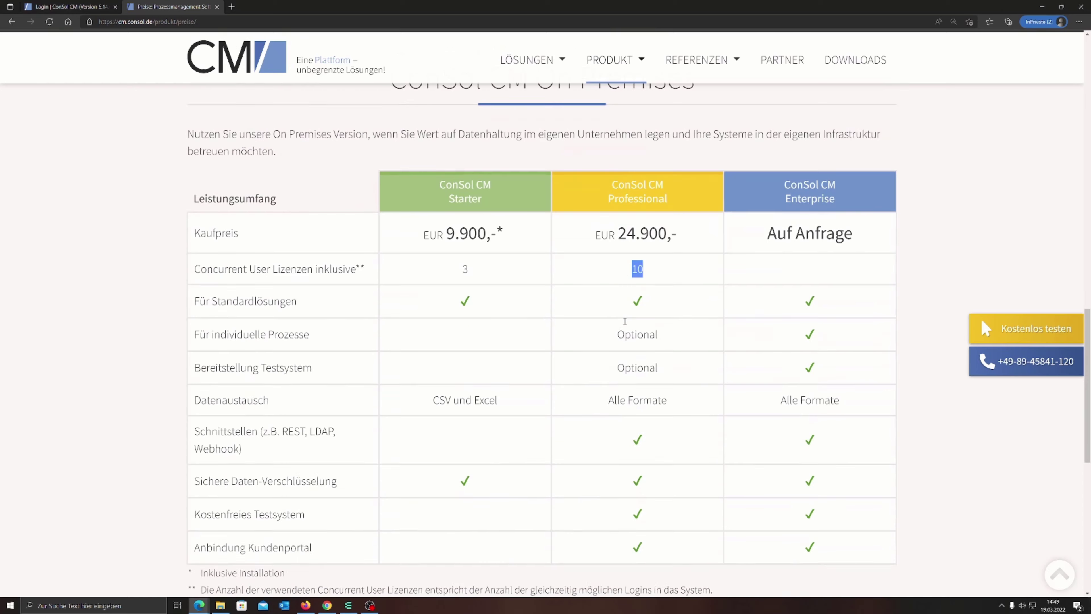